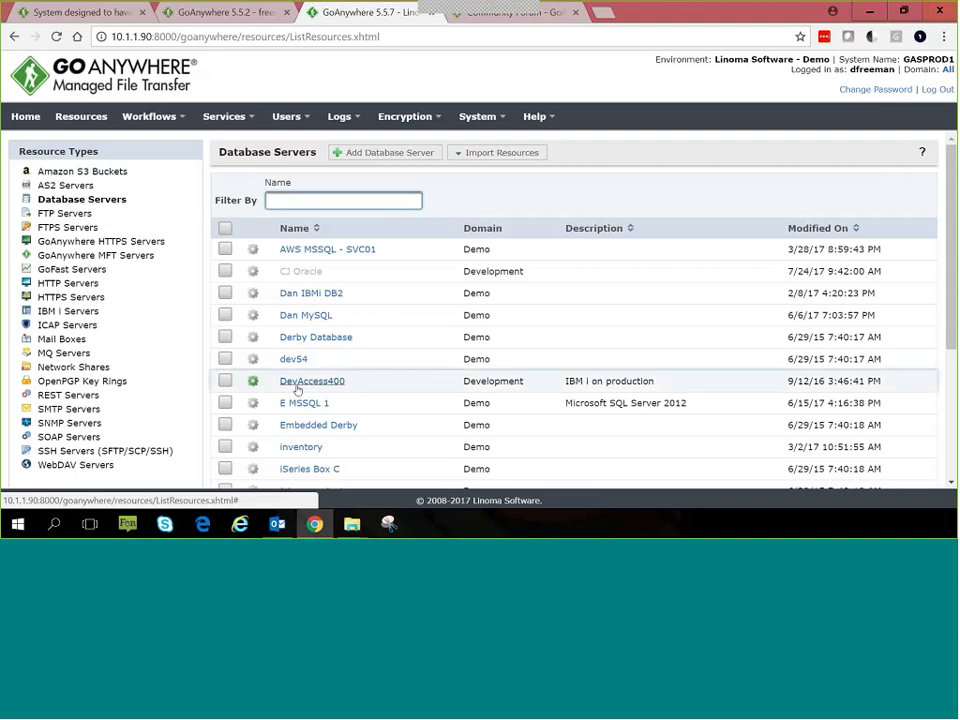
# Step: Open the Production 400 database server and view its JDBC driver choices without changing them
pyautogui.scroll(-4, 310, 380)
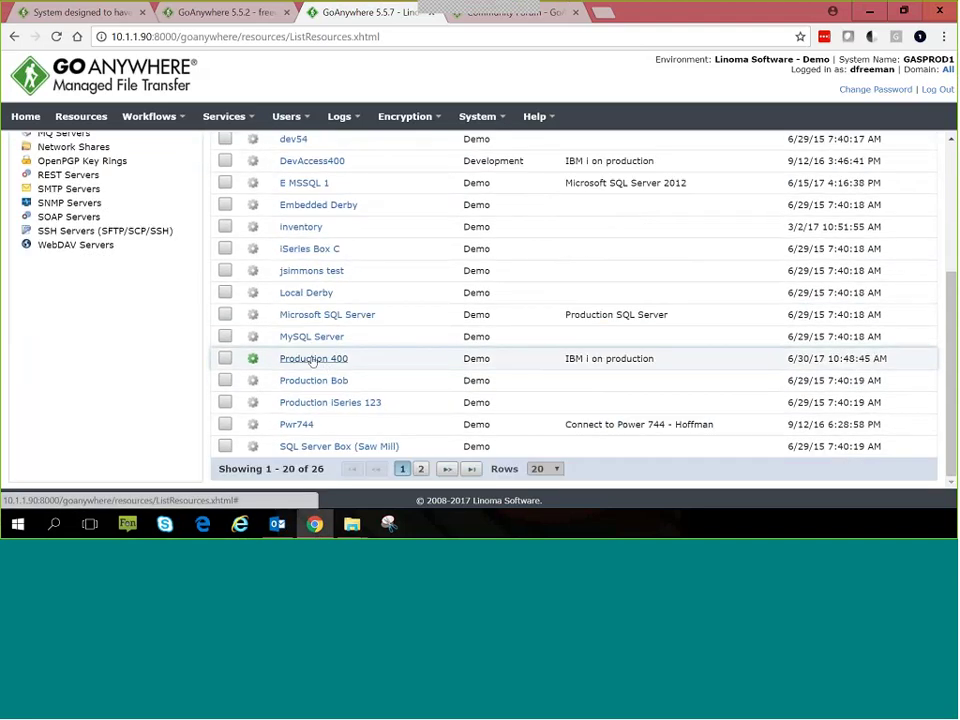
pyautogui.click(313, 360)
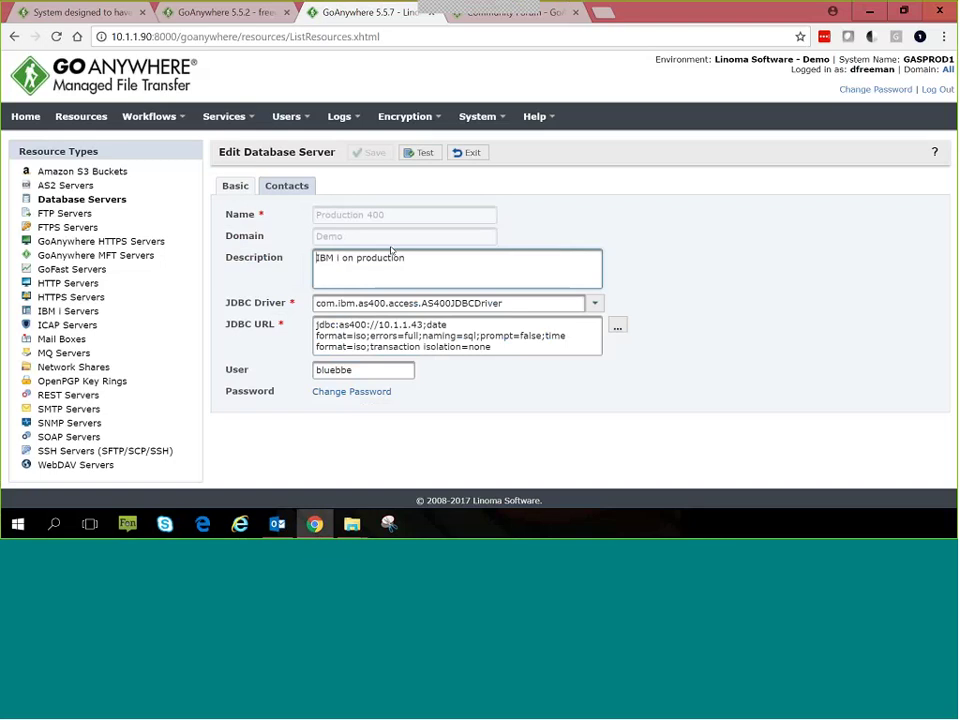
pyautogui.click(593, 305)
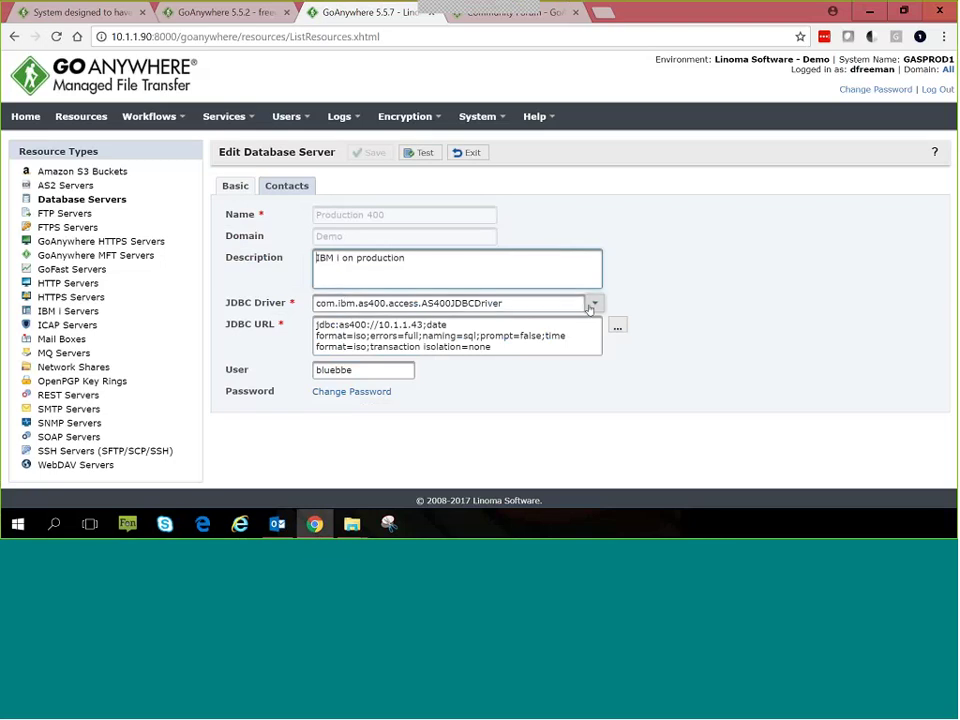
pyautogui.click(593, 305)
pyautogui.click(595, 303)
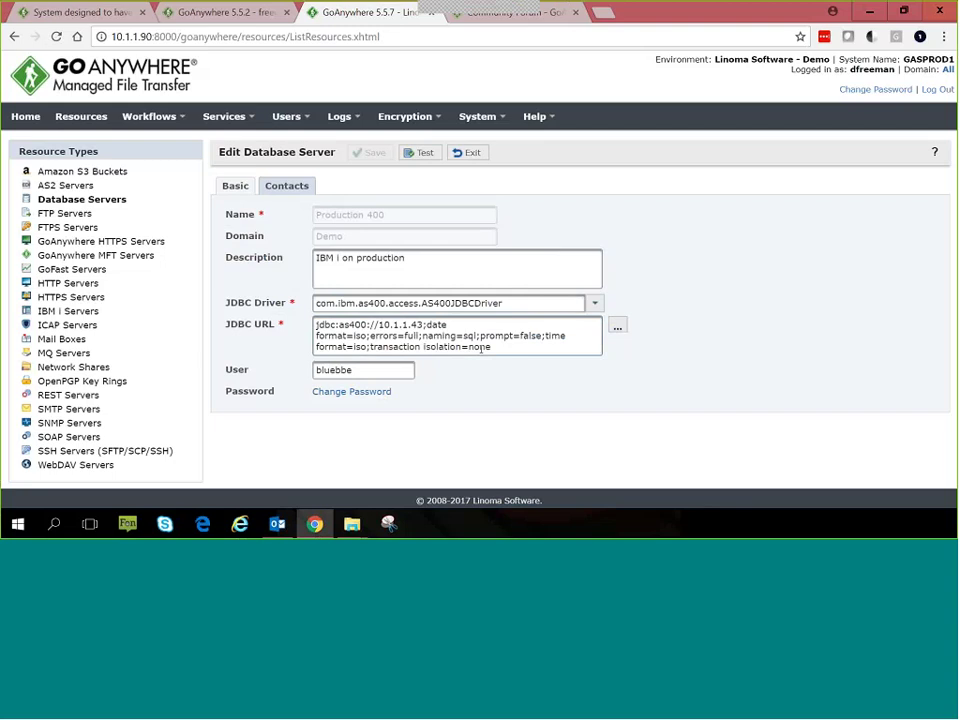
# Step: In the JDBC URL wizard, try the Informix driver, then switch to iSeries
pyautogui.click(617, 327)
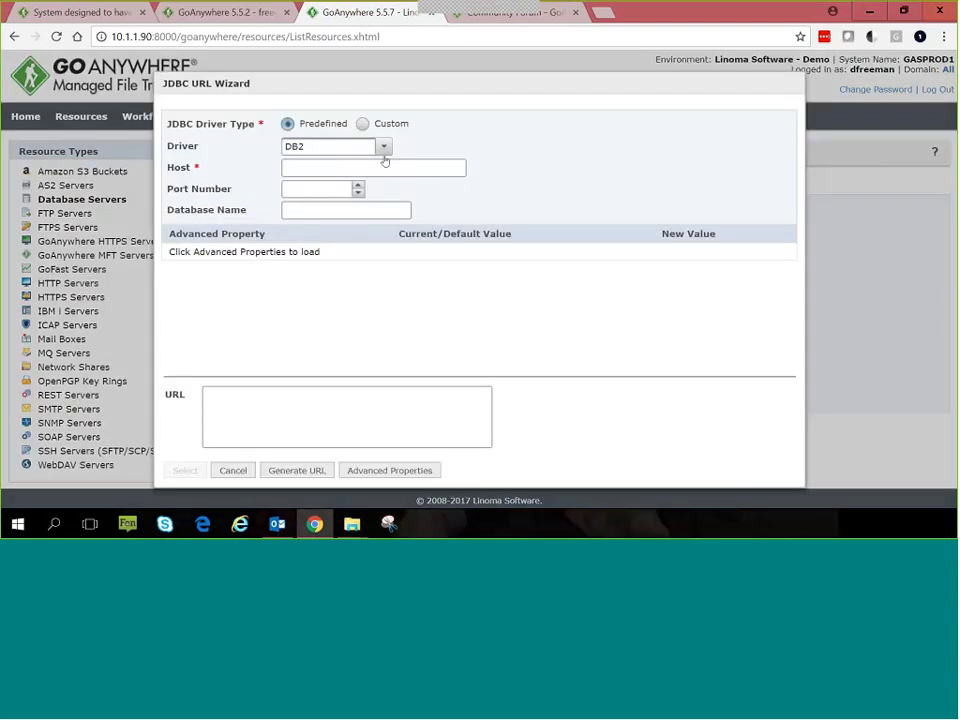
pyautogui.click(383, 147)
pyautogui.click(316, 204)
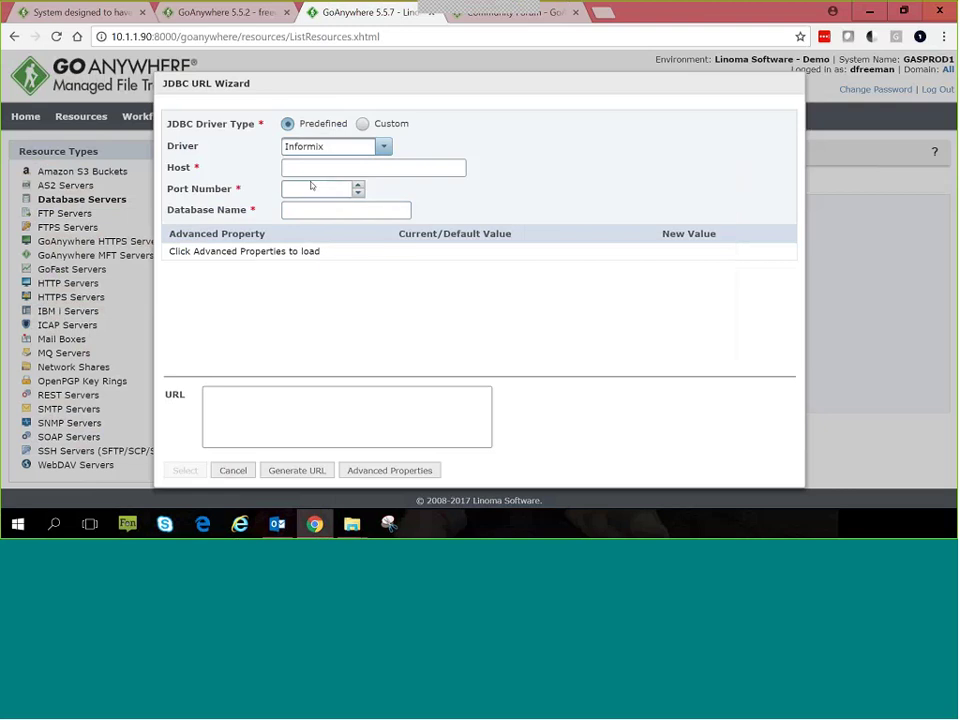
pyautogui.click(381, 147)
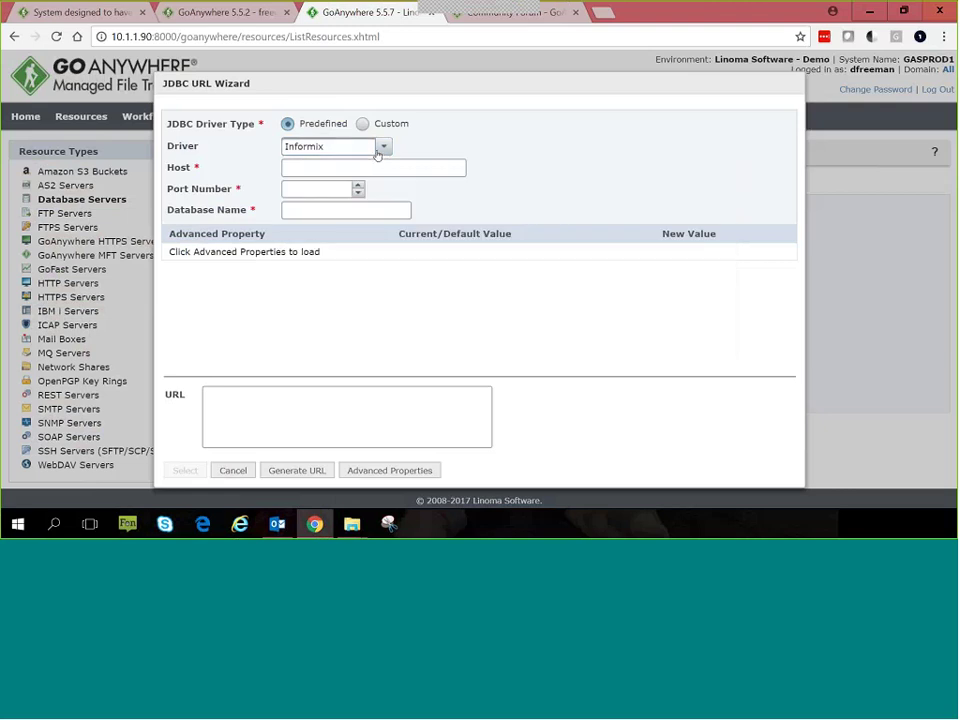
pyautogui.click(381, 147)
pyautogui.click(335, 219)
pyautogui.click(313, 169)
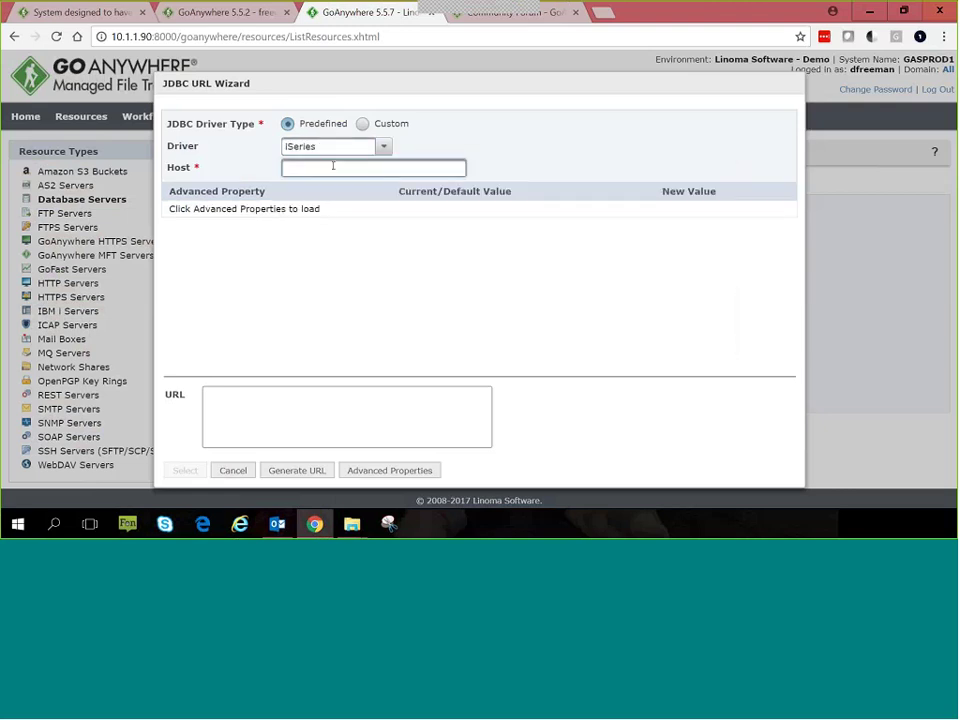
# Step: Enter host 10.1.1.50 and generate the URL, then cancel the wizard without applying it
pyautogui.write('10')
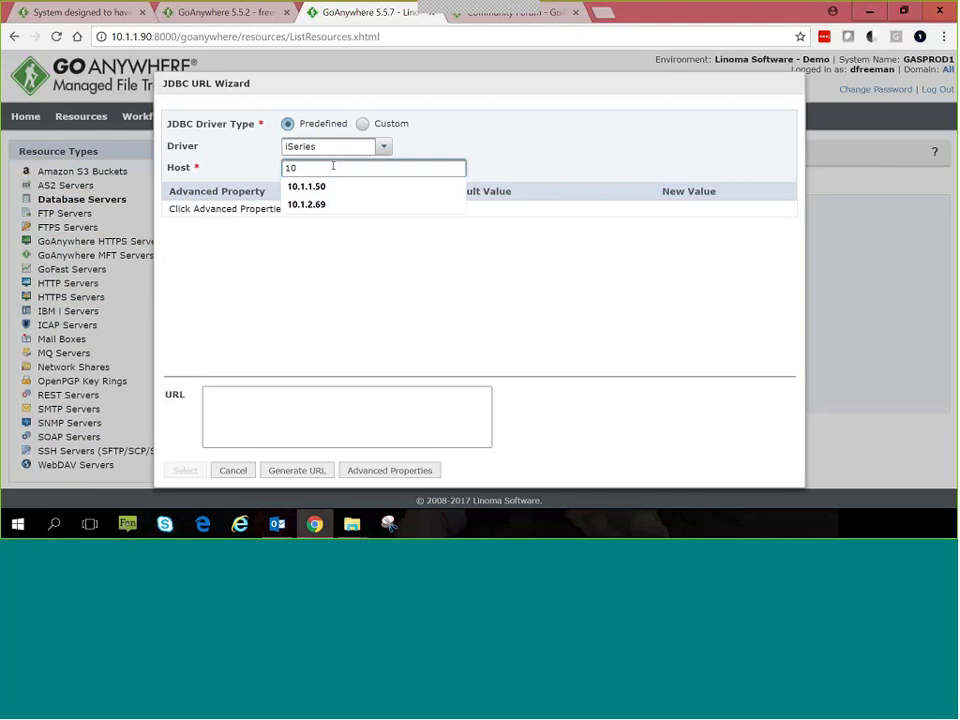
pyautogui.press('Down')
pyautogui.press('Down')
pyautogui.press('Up')
pyautogui.press('Return')
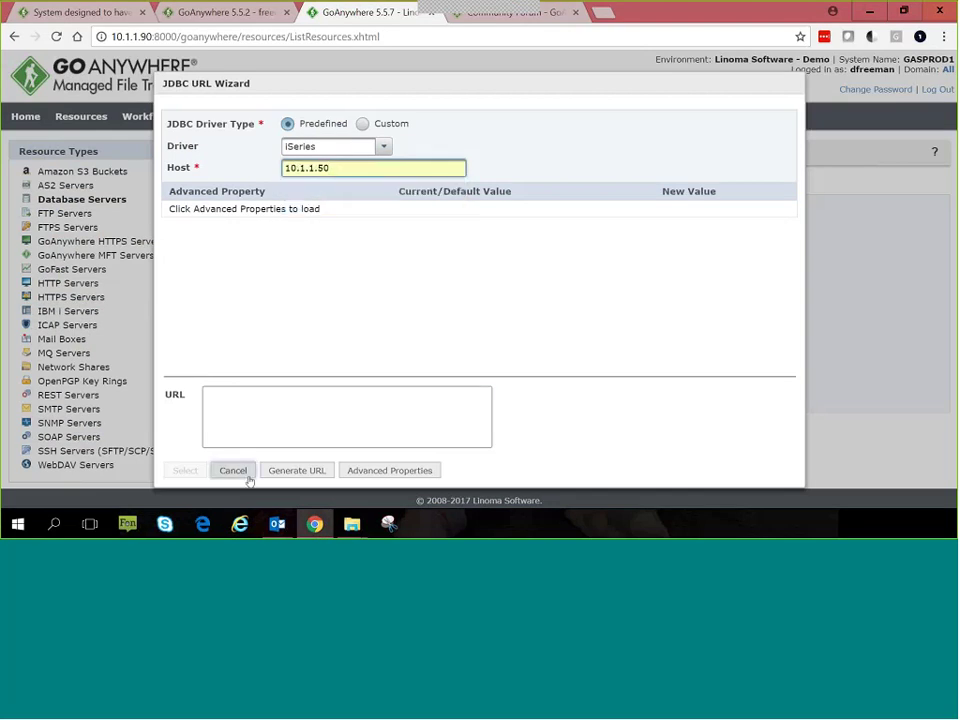
pyautogui.click(292, 471)
pyautogui.click(232, 474)
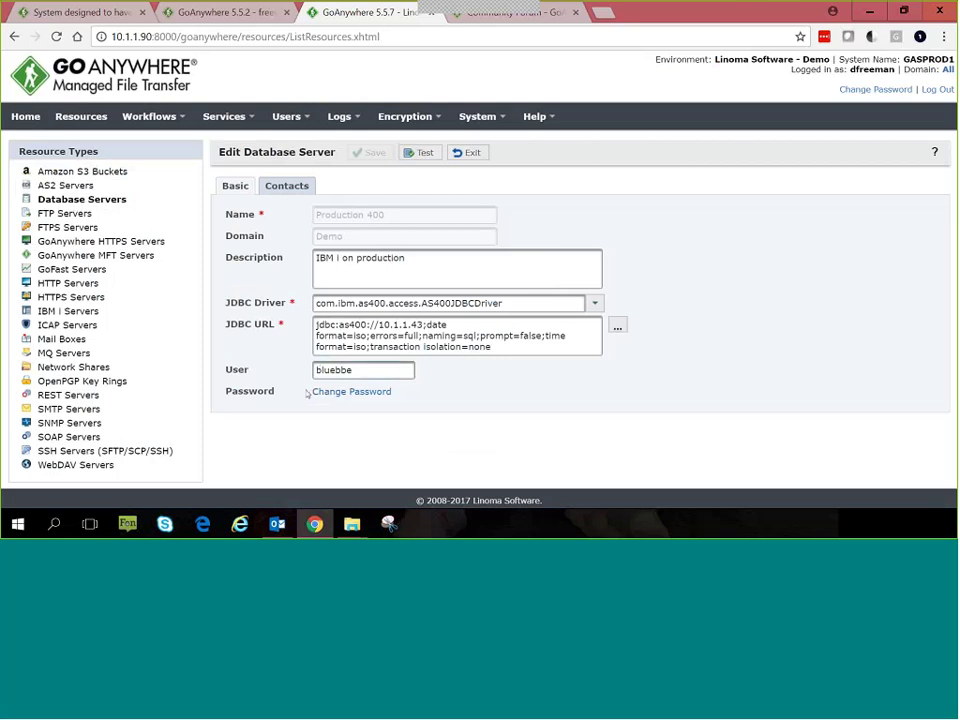
# Step: Test the Production 400 connection, dismiss the successful results, and list the SSH servers
pyautogui.click(419, 153)
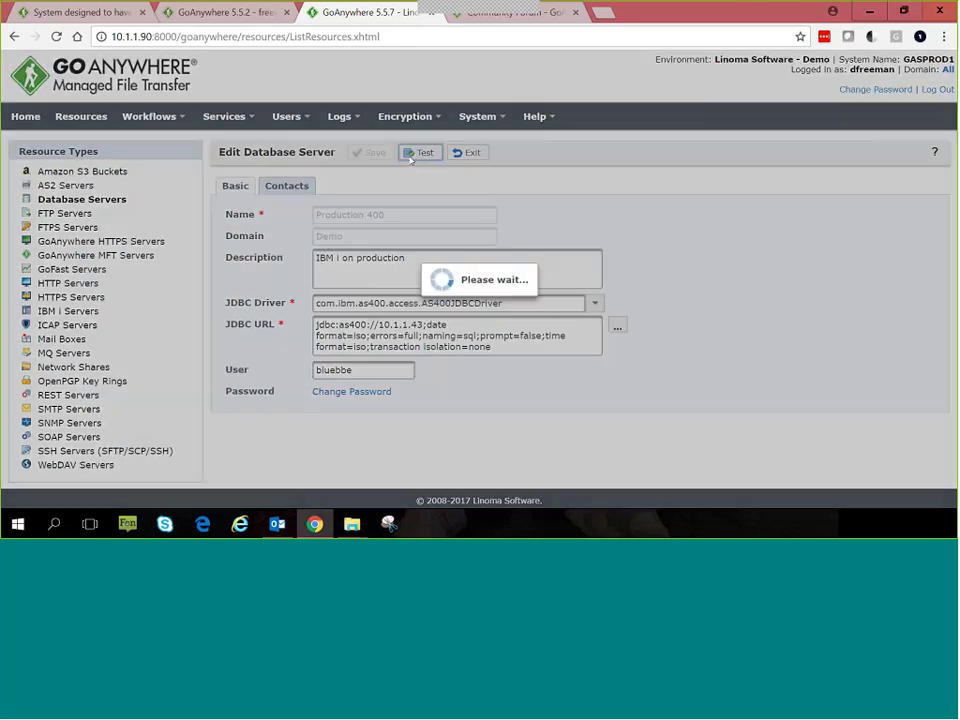
pyautogui.moveTo(448, 189); pyautogui.dragTo(300, 180)
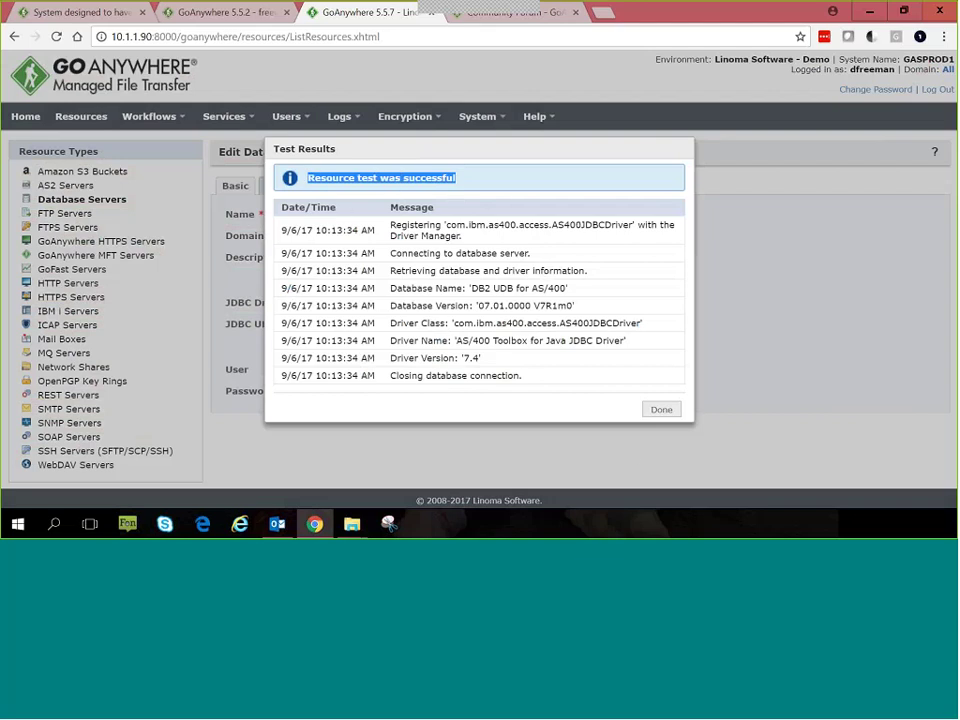
pyautogui.click(661, 409)
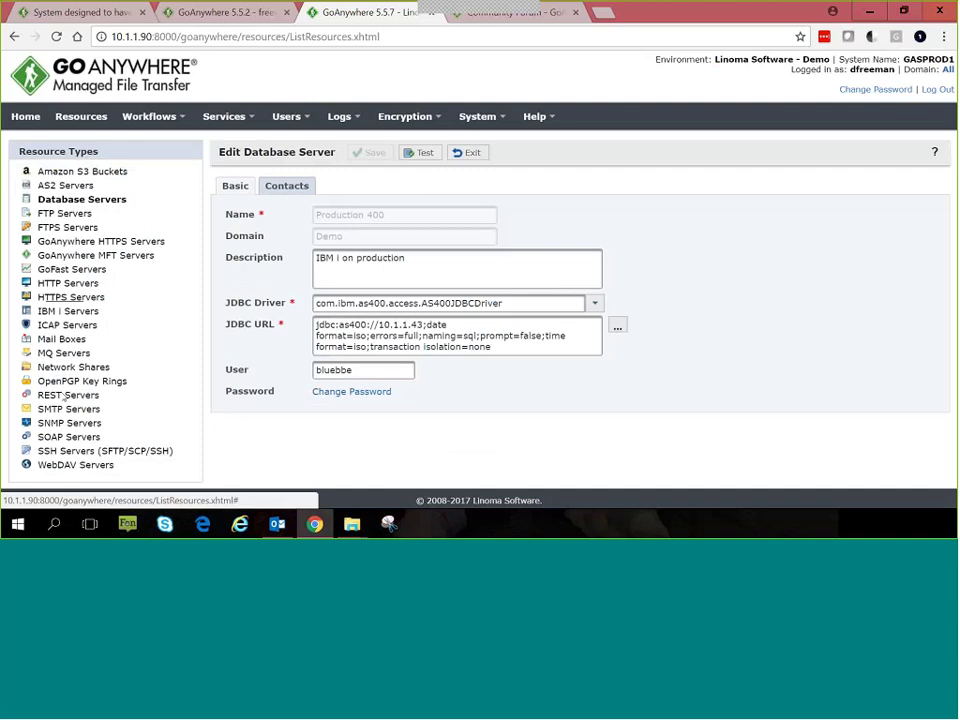
pyautogui.click(68, 451)
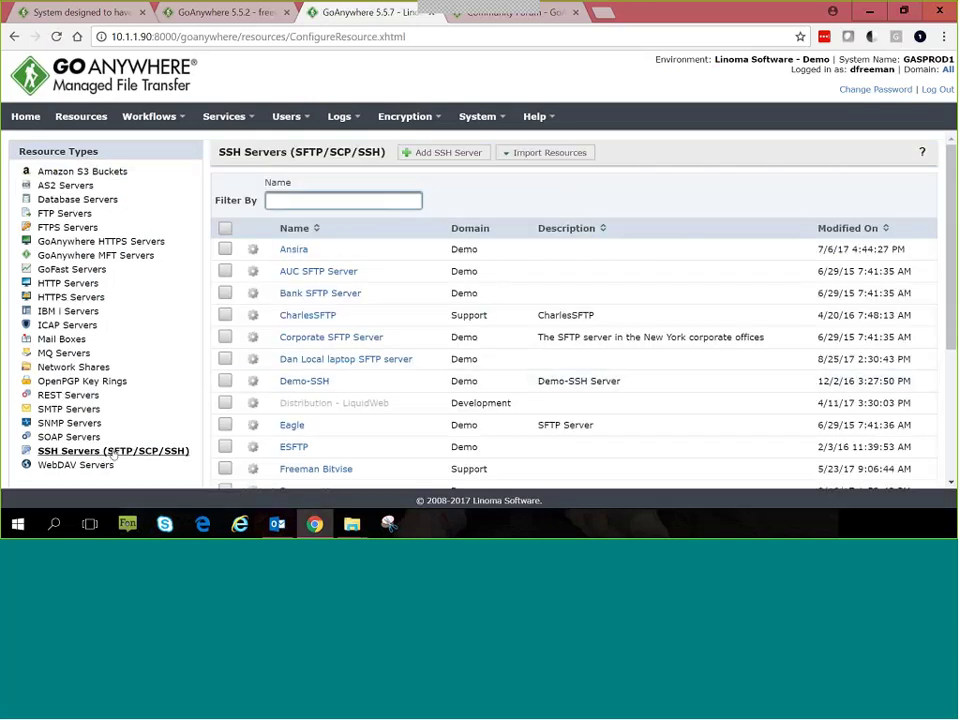
# Step: Open GoAnywhere Services Demo, review its host, port and login user, then its connection retry settings
pyautogui.scroll(-3, 300, 405)
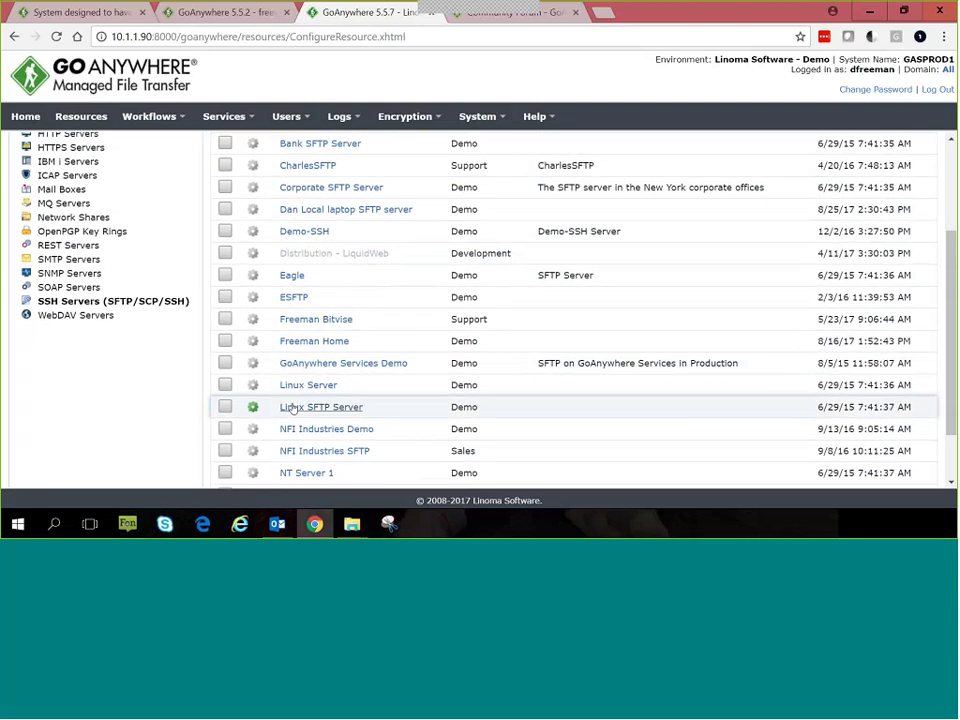
pyautogui.click(338, 366)
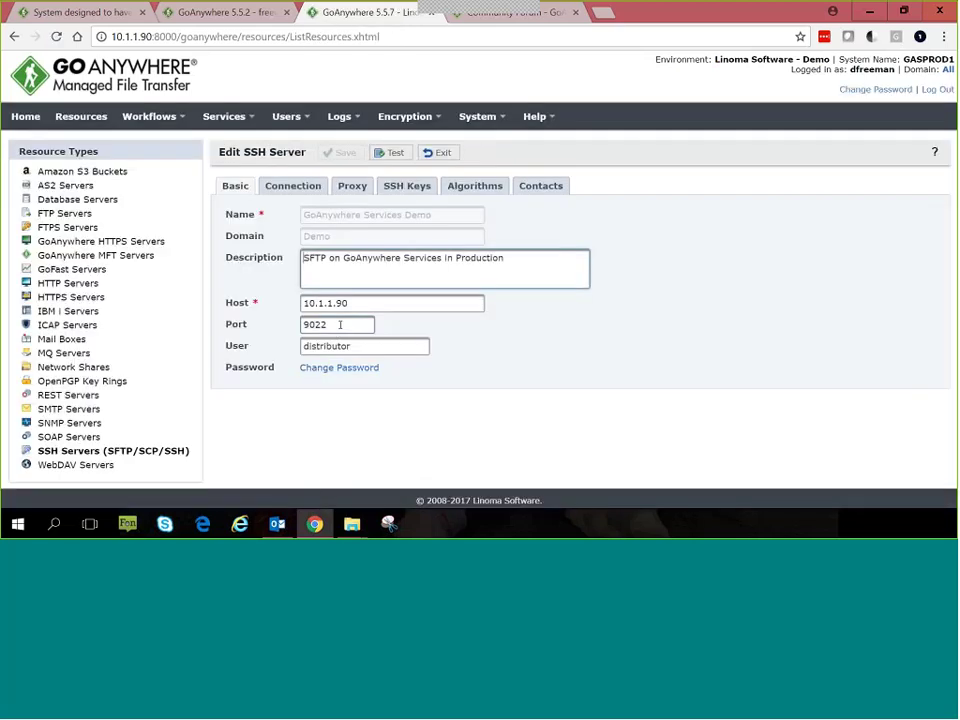
pyautogui.moveTo(350, 303); pyautogui.dragTo(293, 333)
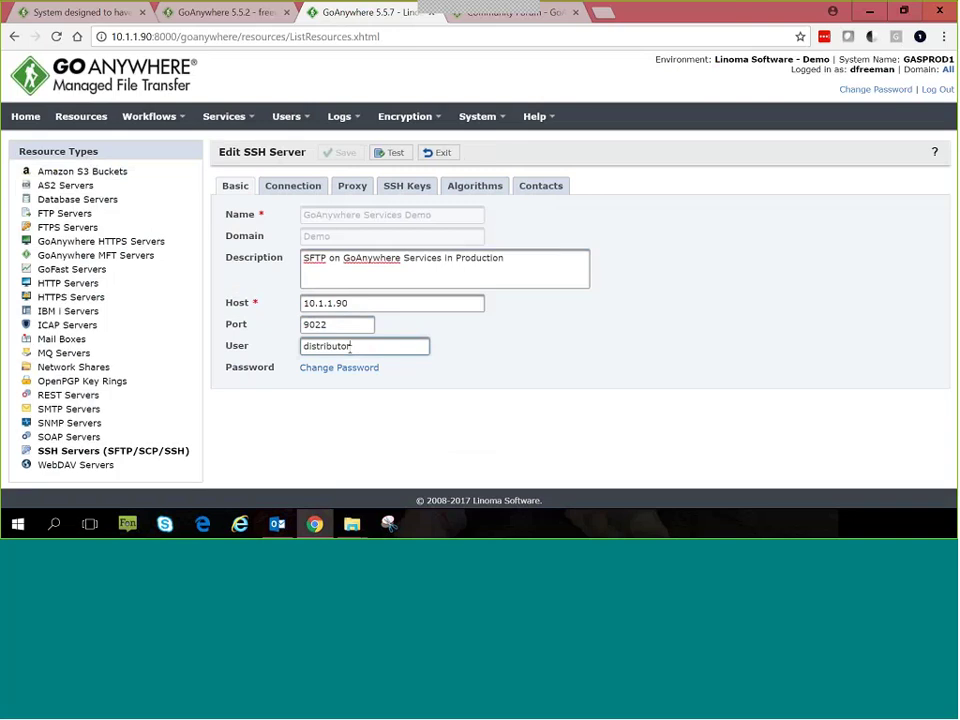
pyautogui.moveTo(357, 349); pyautogui.dragTo(302, 366)
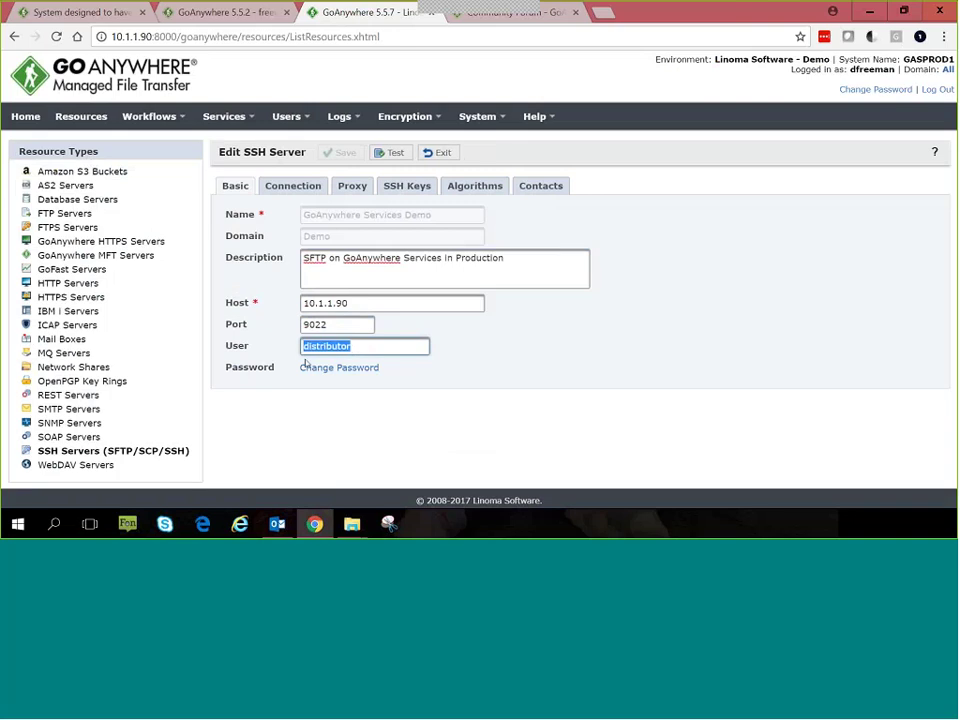
pyautogui.click(292, 188)
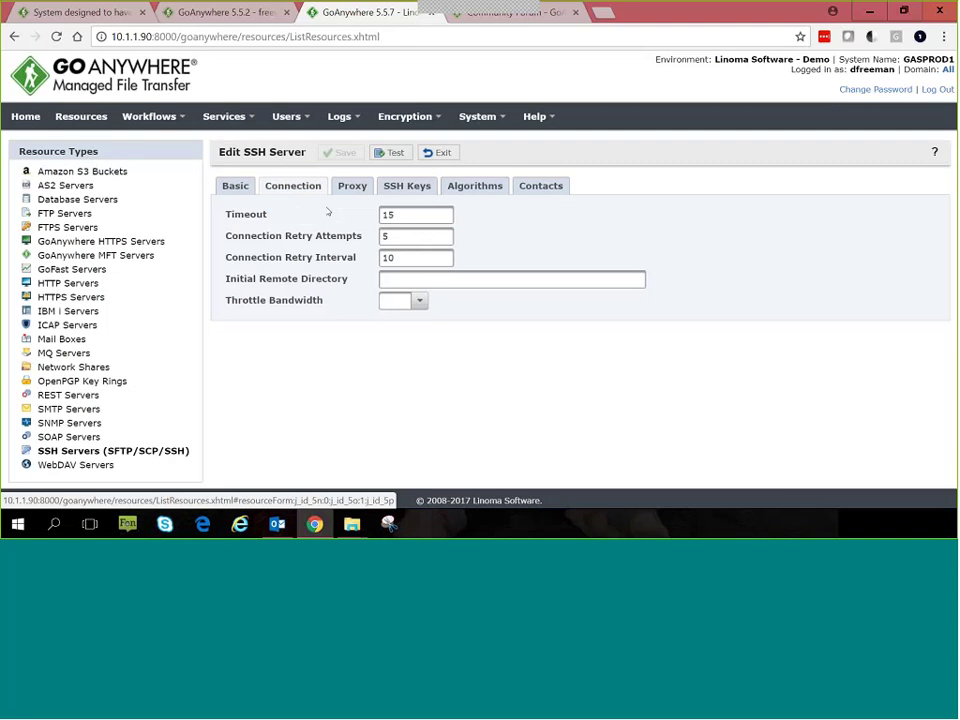
pyautogui.doubleClick(392, 237)
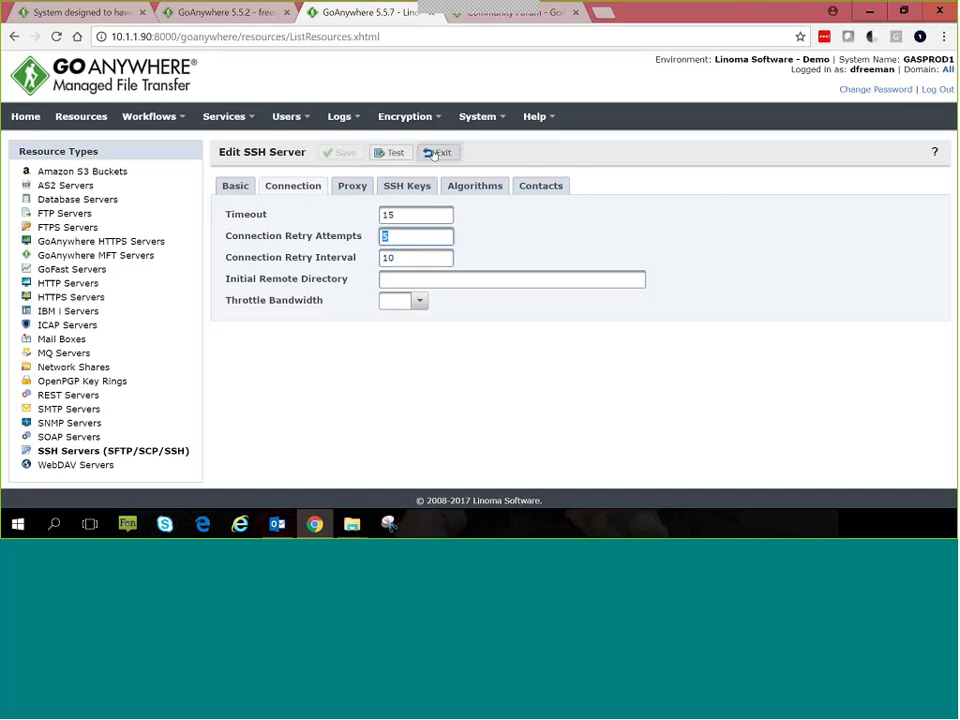
pyautogui.click(388, 156)
pyautogui.click(494, 310)
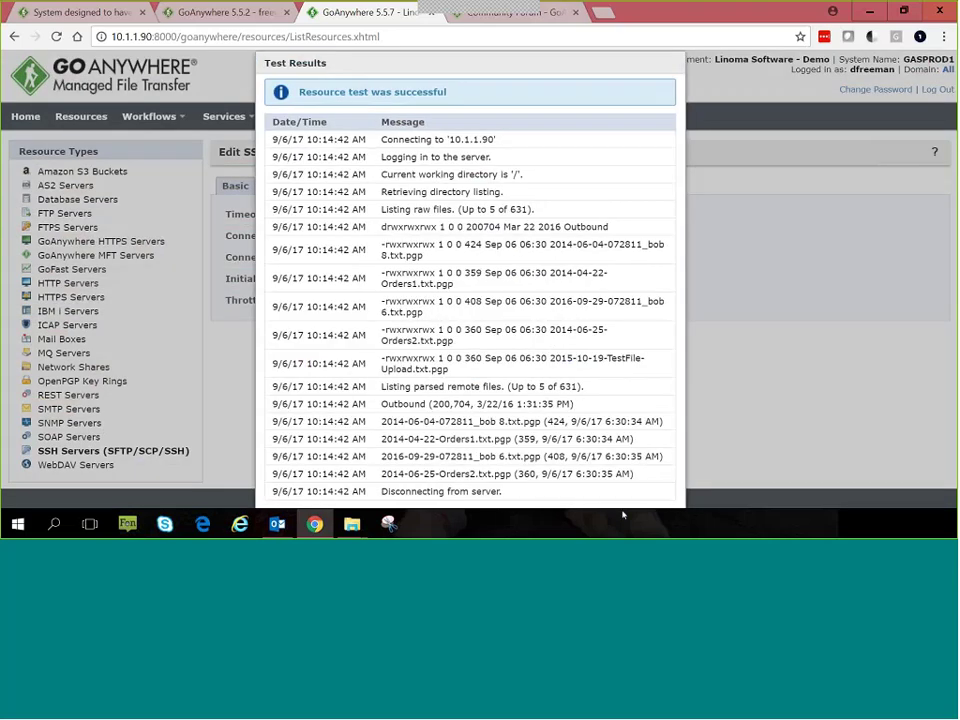
pyautogui.moveTo(300, 62); pyautogui.dragTo(150, 62)
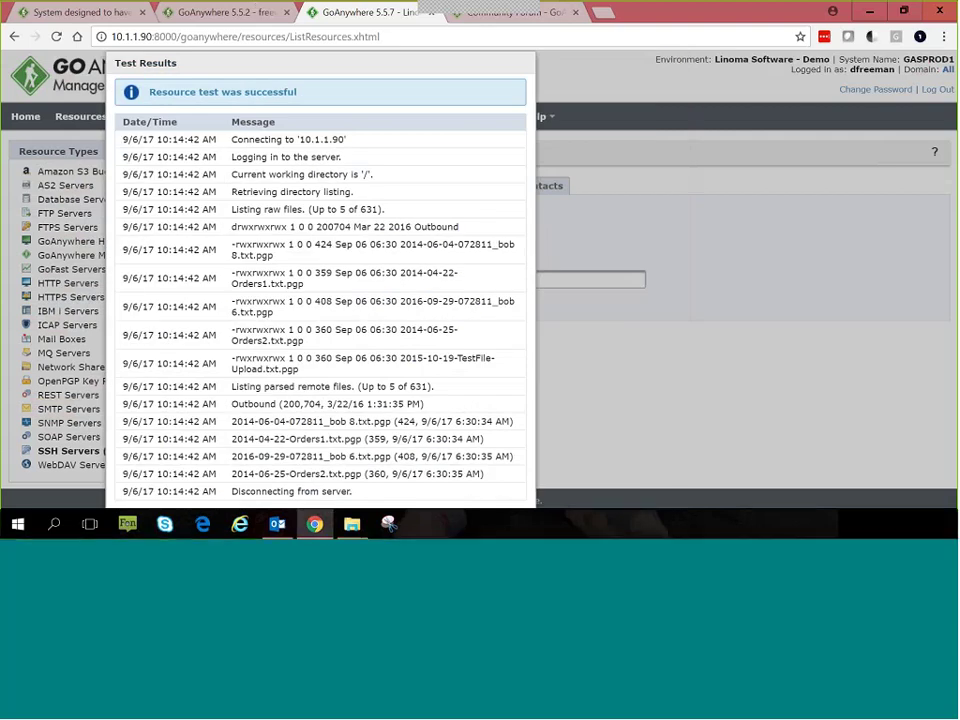
pyautogui.moveTo(296, 66); pyautogui.dragTo(405, 197)
pyautogui.moveTo(382, 59); pyautogui.dragTo(591, 142)
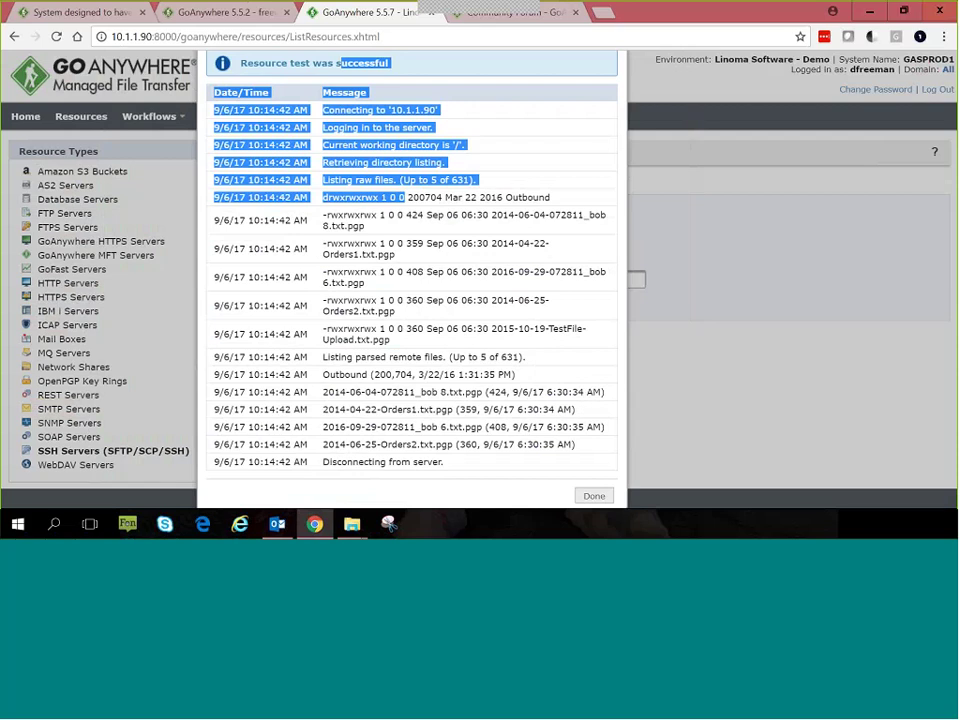
pyautogui.click(595, 496)
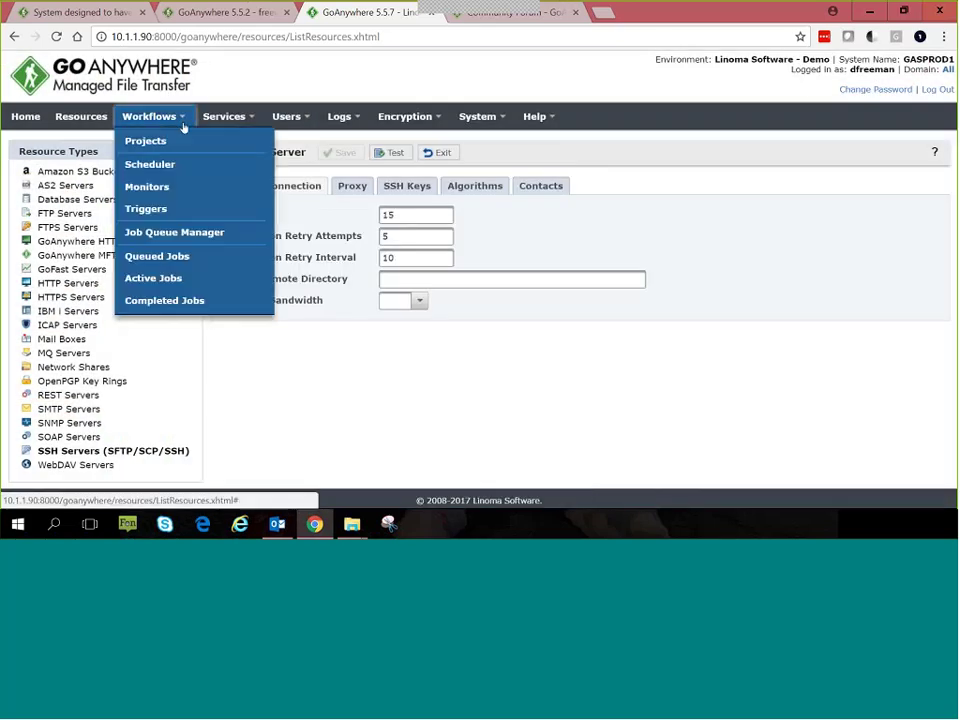
# Step: Browse the workflow projects folder tree and show the projects in the Common folder
pyautogui.click(172, 142)
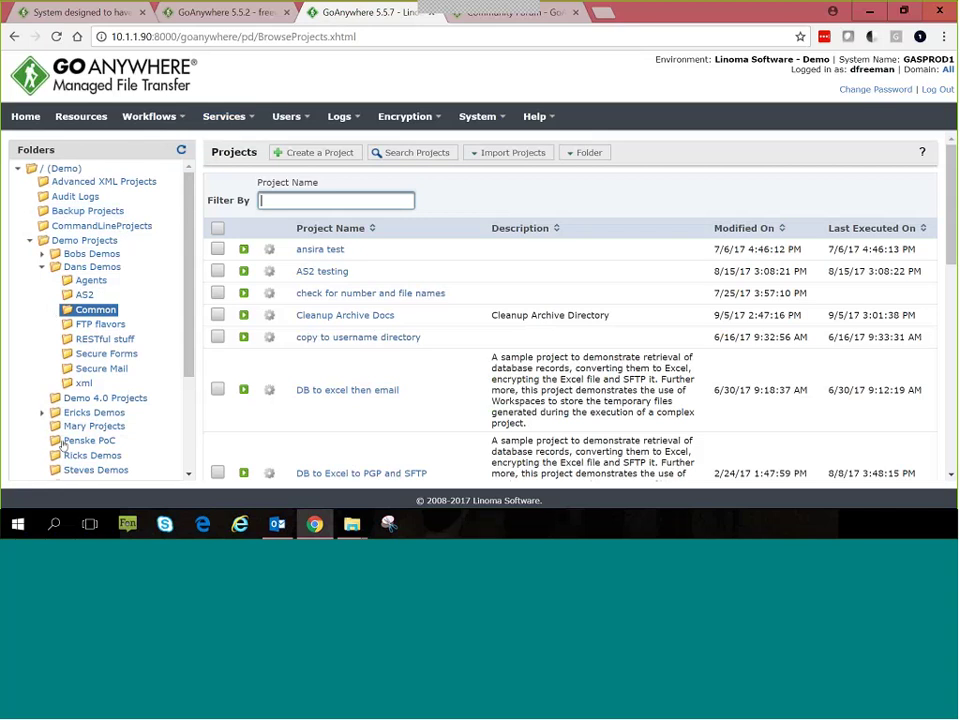
pyautogui.click(17, 168)
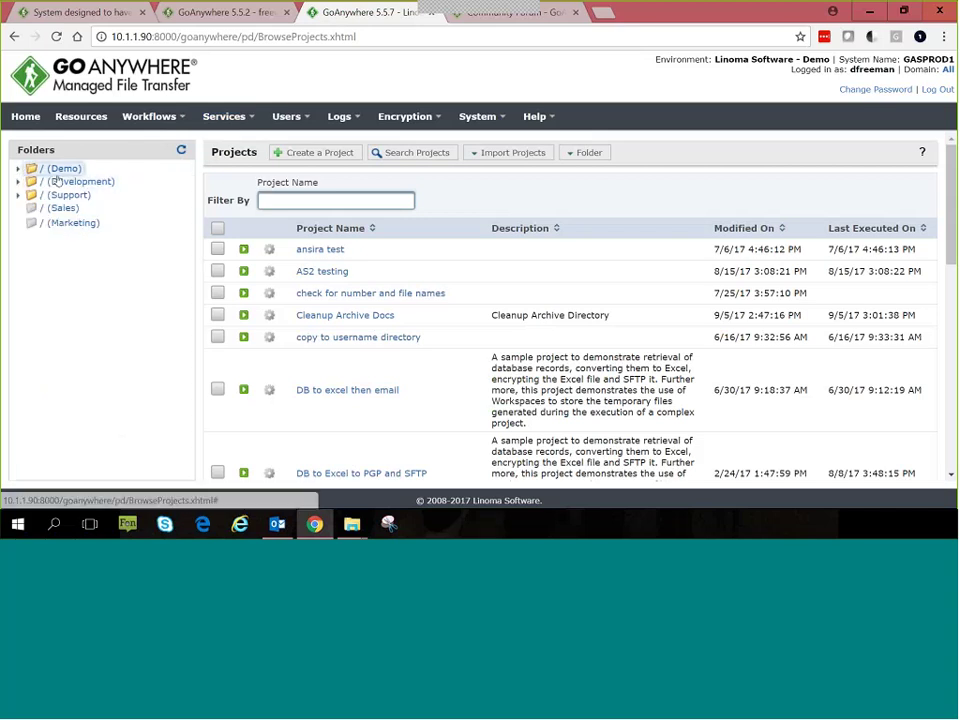
pyautogui.click(17, 168)
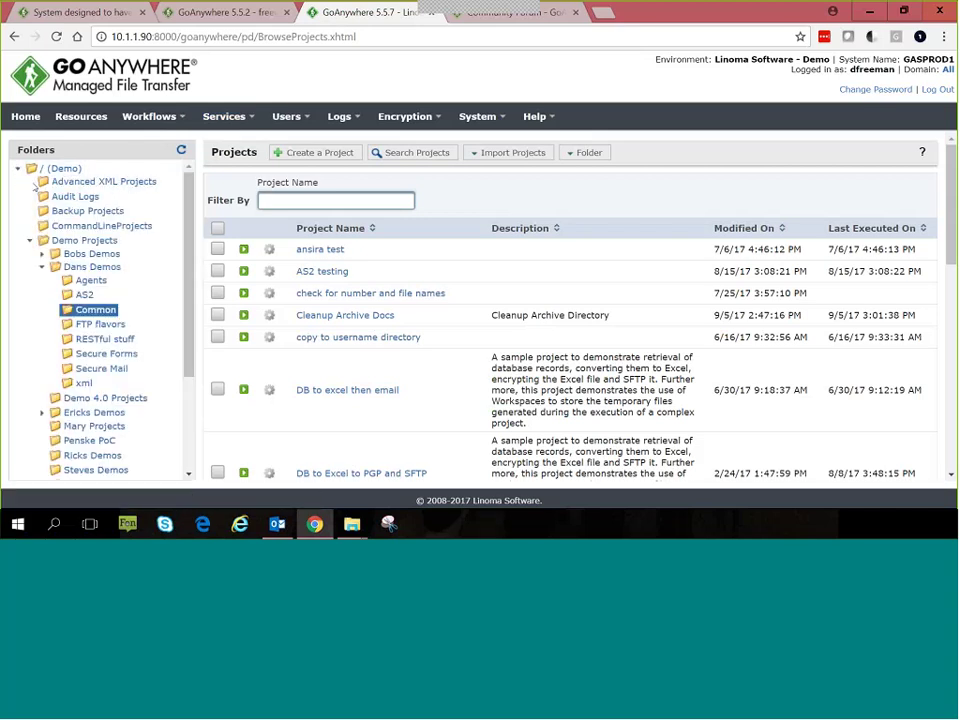
pyautogui.rightClick(78, 197)
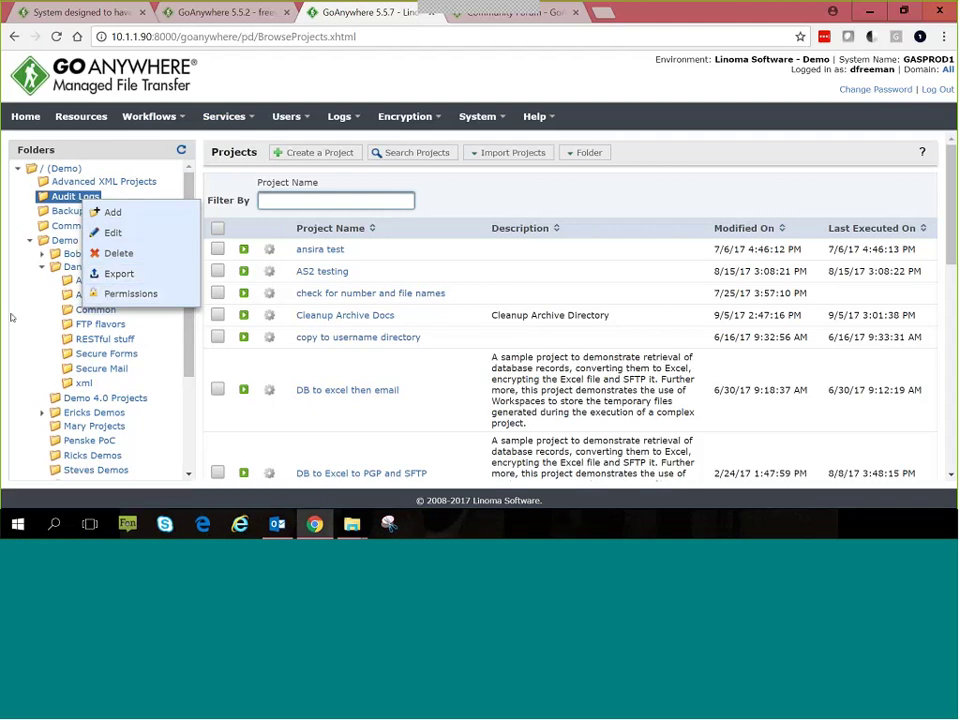
pyautogui.click(61, 310)
pyautogui.click(96, 310)
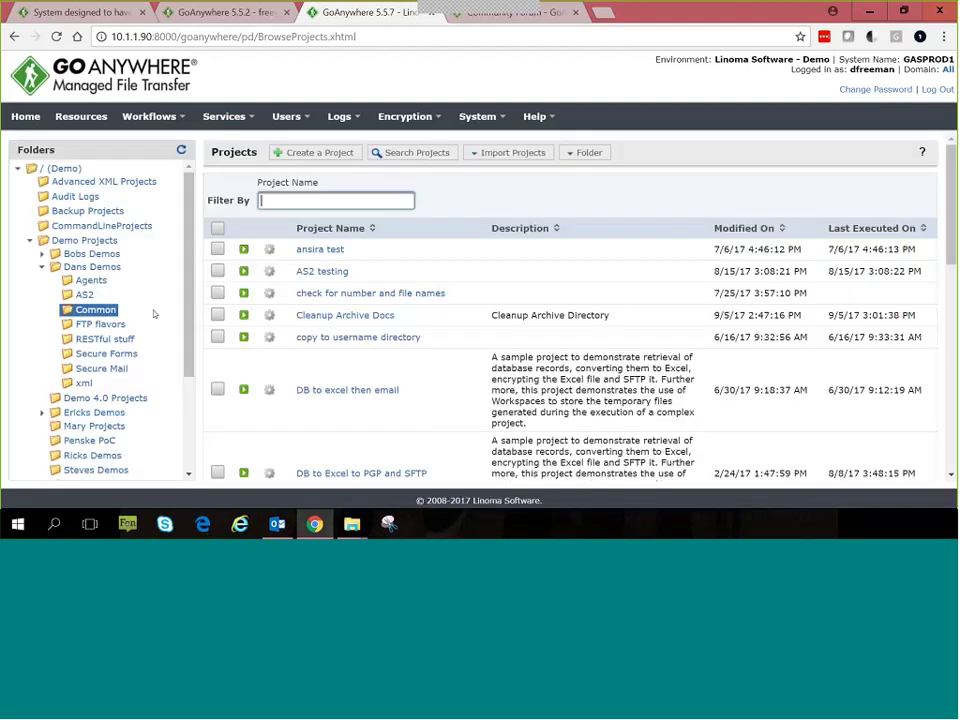
# Step: Create project 'noideawhattodo' from the Database to Fixed-width to FTP template and save it
pyautogui.click(322, 155)
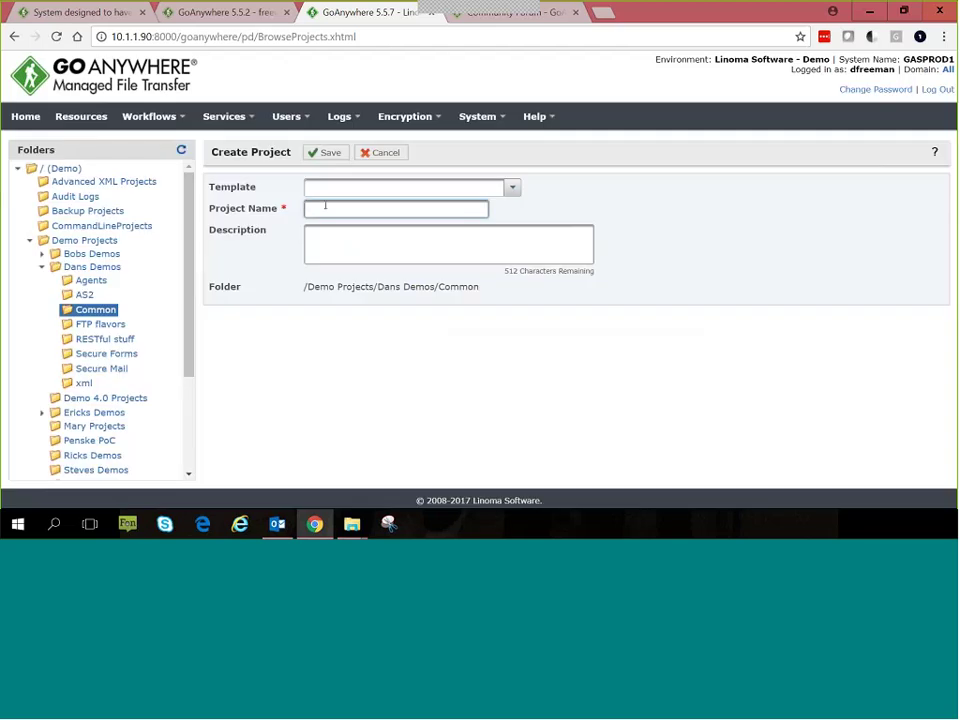
pyautogui.write('noideawhattodo')
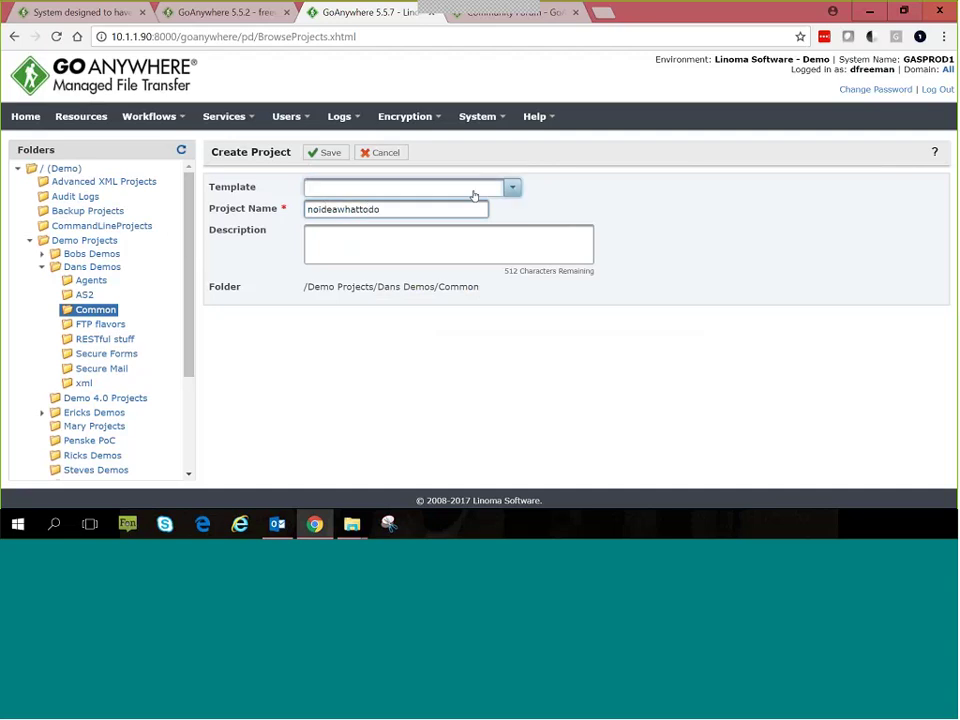
pyautogui.click(515, 187)
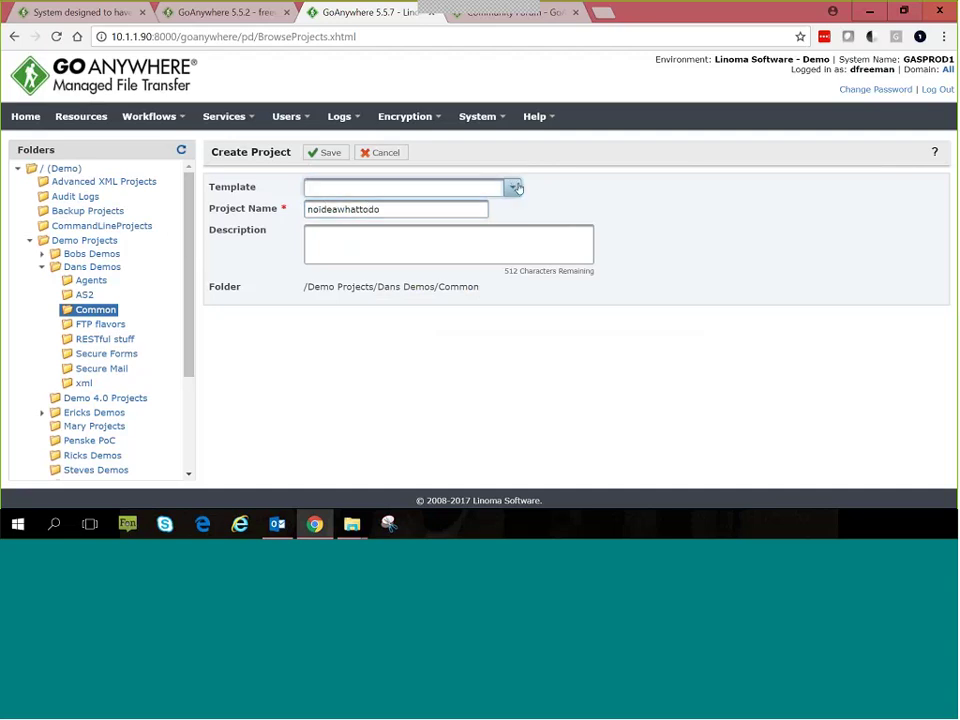
pyautogui.scroll(-3, 505, 262)
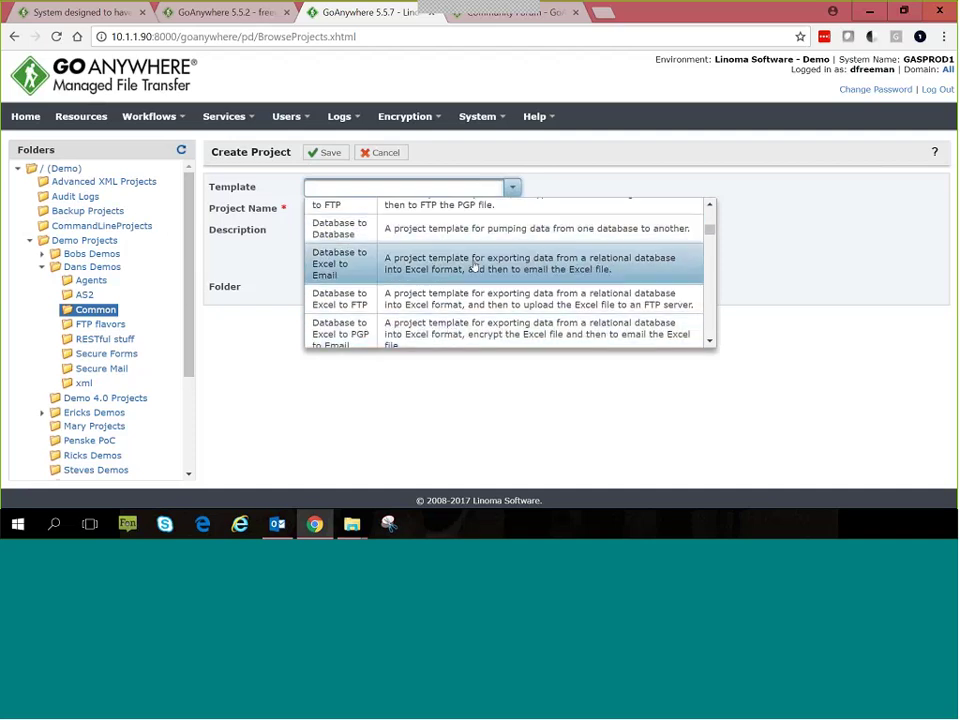
pyautogui.scroll(-3, 455, 277)
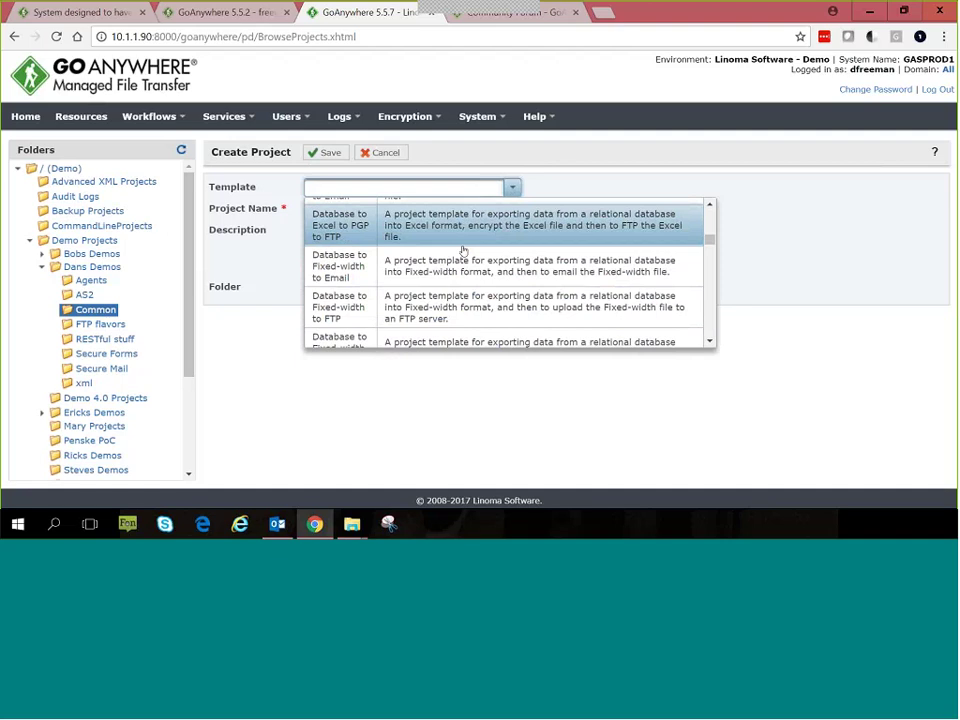
pyautogui.click(419, 305)
pyautogui.click(325, 154)
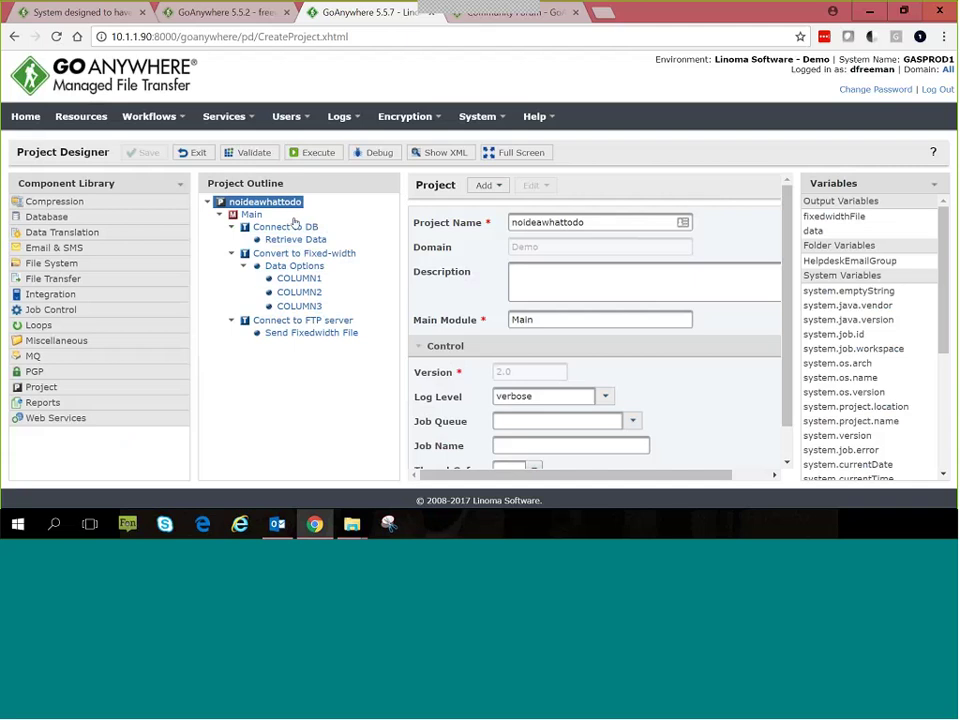
# Step: Inspect the Connect to DB and Retrieve Data tasks, then exit to the Common projects list
pyautogui.click(294, 226)
pyautogui.click(290, 241)
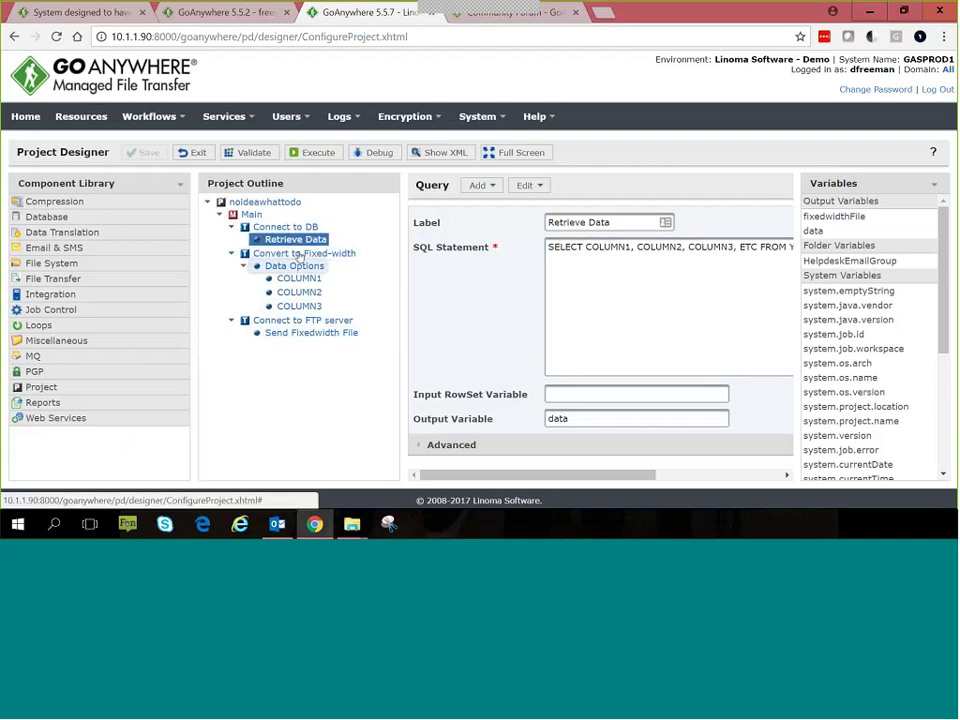
pyautogui.click(190, 153)
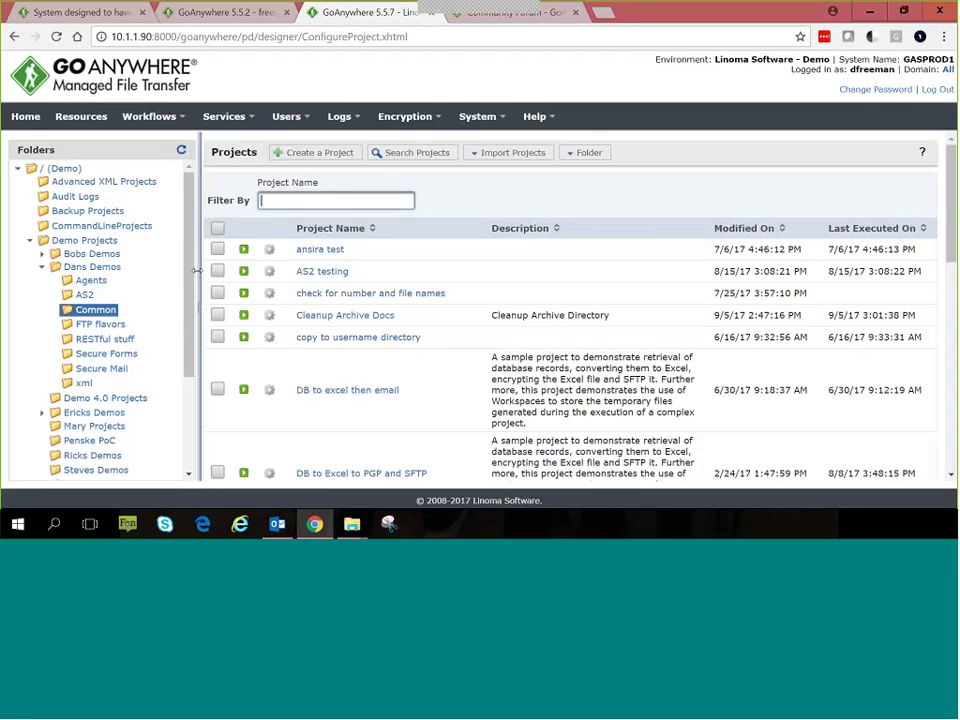
pyautogui.scroll(-4, 429, 353)
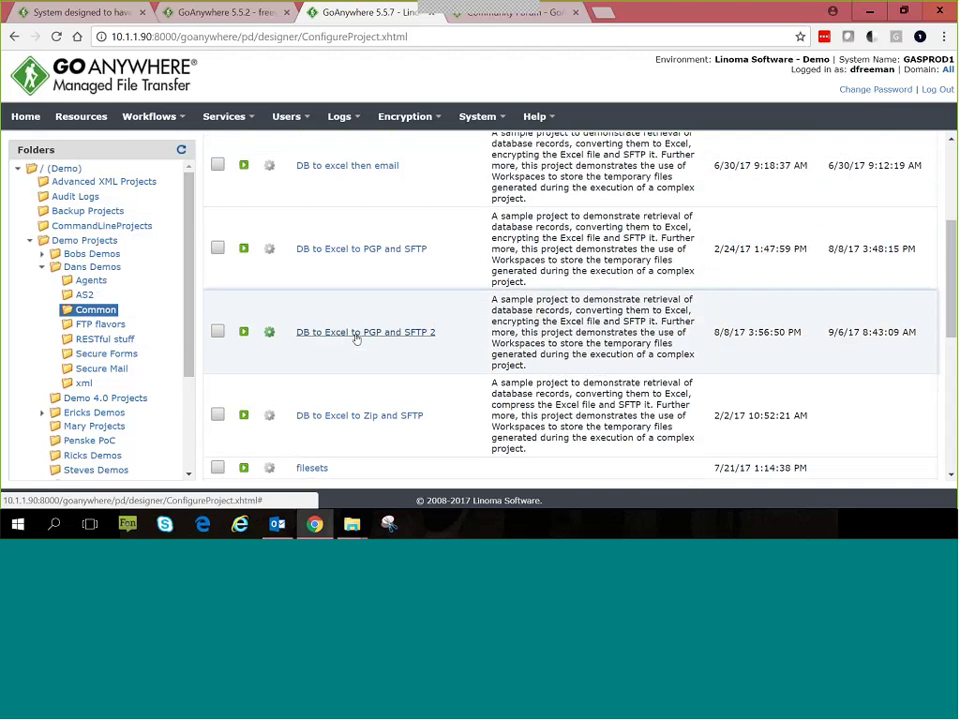
# Step: Open the DB to Excel to PGP and SFTP 2 project and scroll through it
pyautogui.click(356, 333)
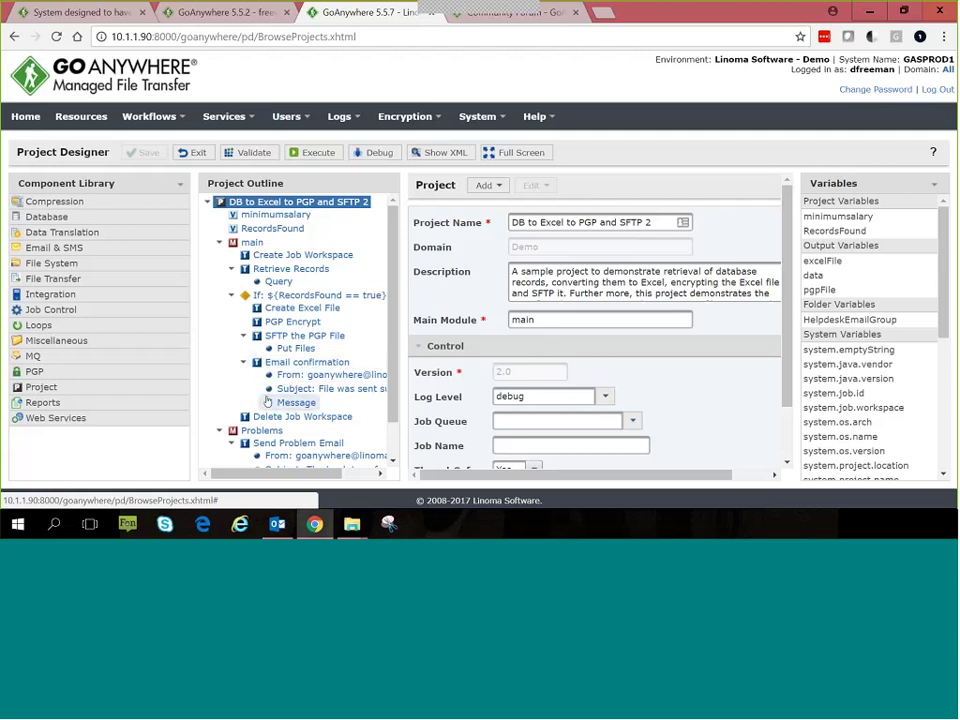
pyautogui.scroll(-1, 258, 381)
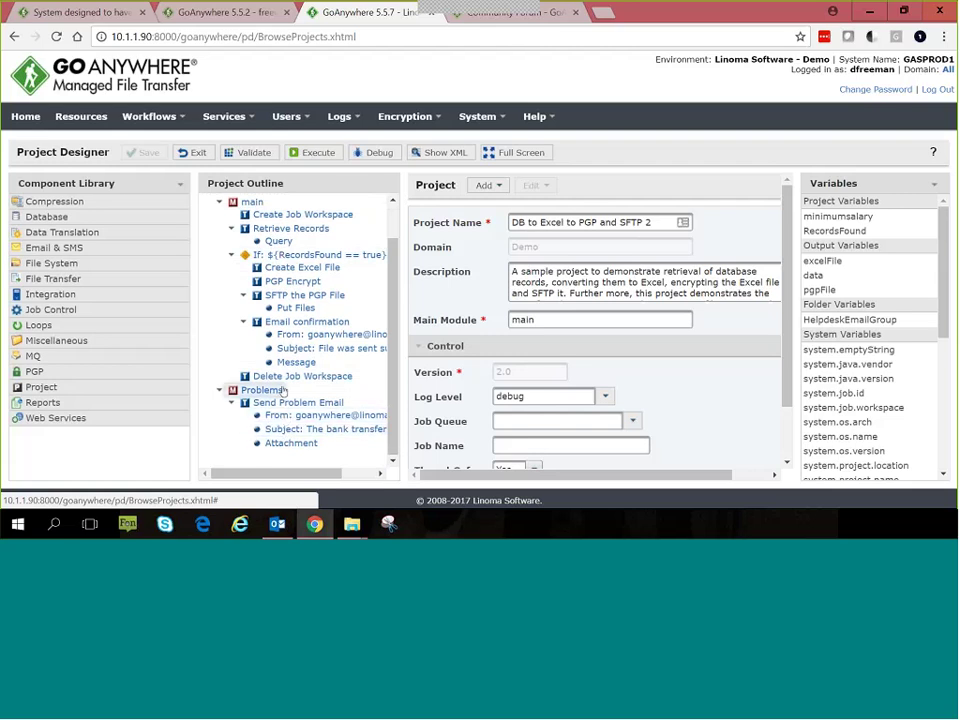
pyautogui.scroll(1, 277, 337)
pyautogui.scroll(1, 276, 330)
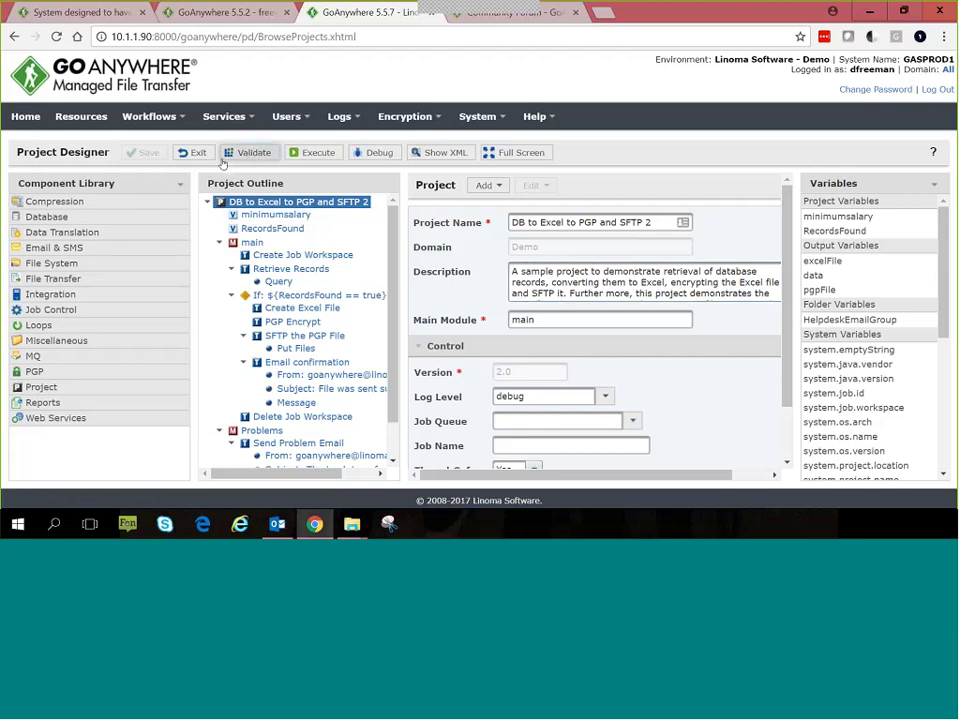
# Step: Browse the Database, Data Translation and File Transfer components, then validate the project with no errors
pyautogui.click(17, 218)
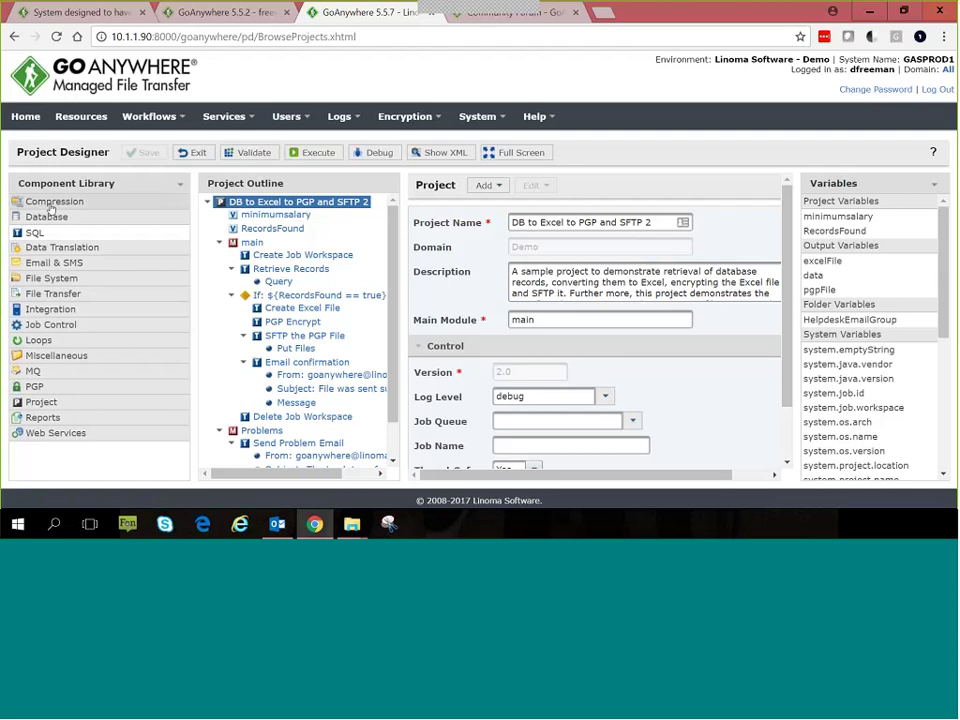
pyautogui.click(17, 218)
pyautogui.click(17, 233)
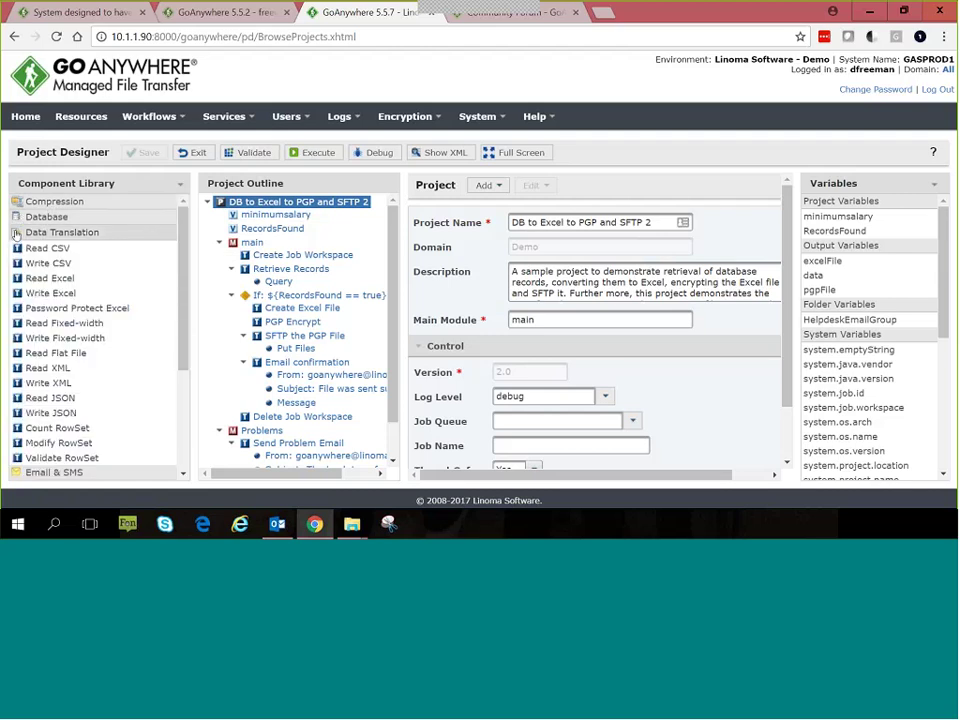
pyautogui.click(17, 233)
pyautogui.click(17, 279)
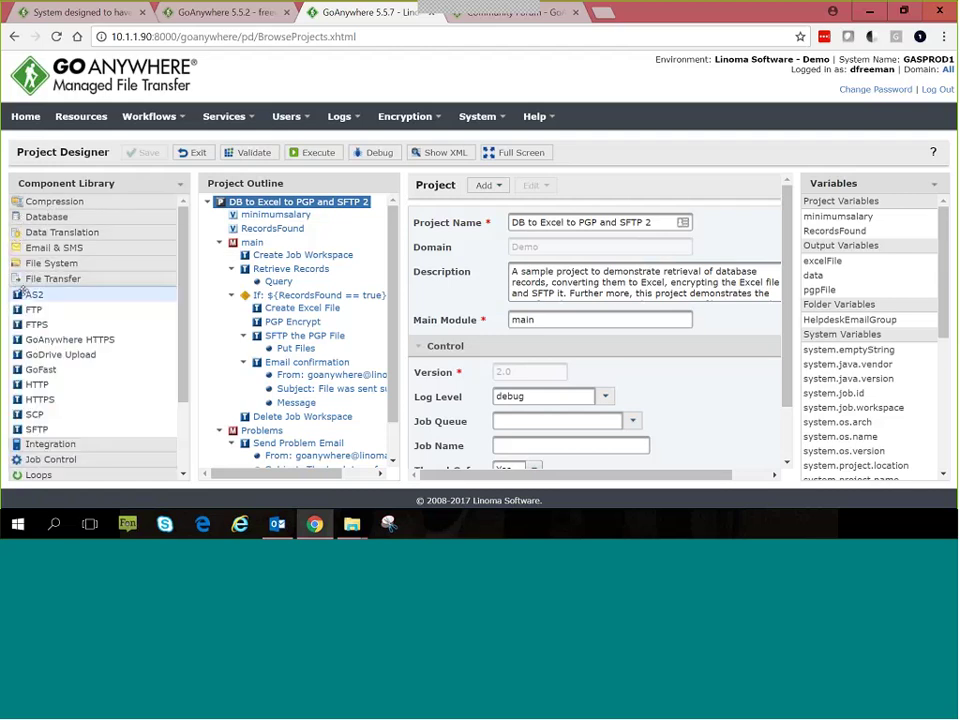
pyautogui.moveTo(42, 295)
pyautogui.mouseDown()
pyautogui.moveTo(80, 300)
pyautogui.moveTo(266, 270)
pyautogui.moveTo(36, 293)
pyautogui.mouseUp()
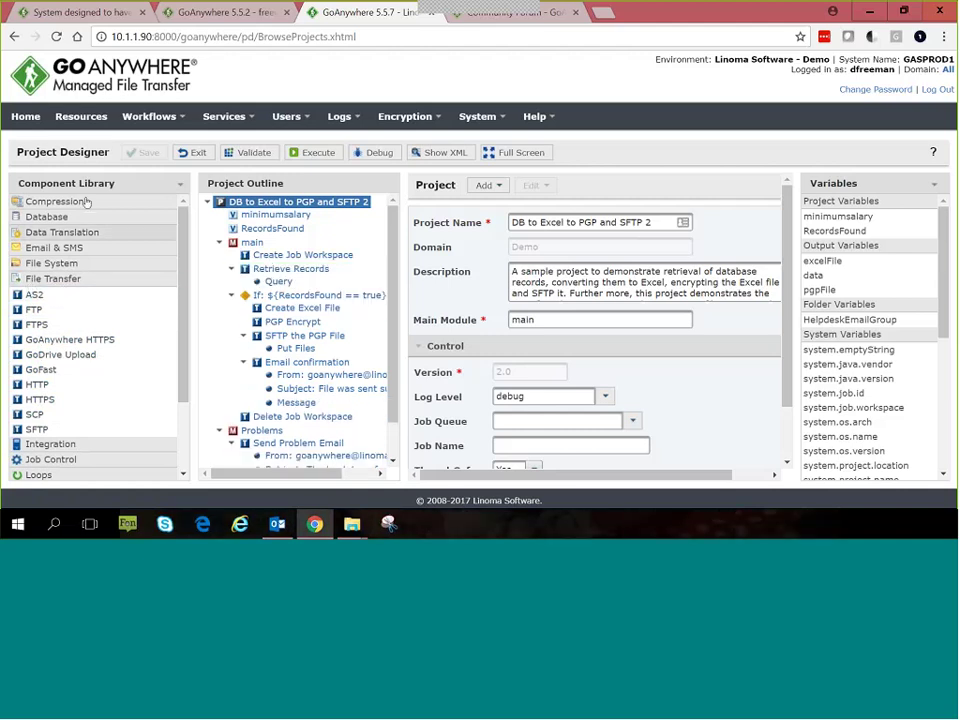
pyautogui.click(250, 153)
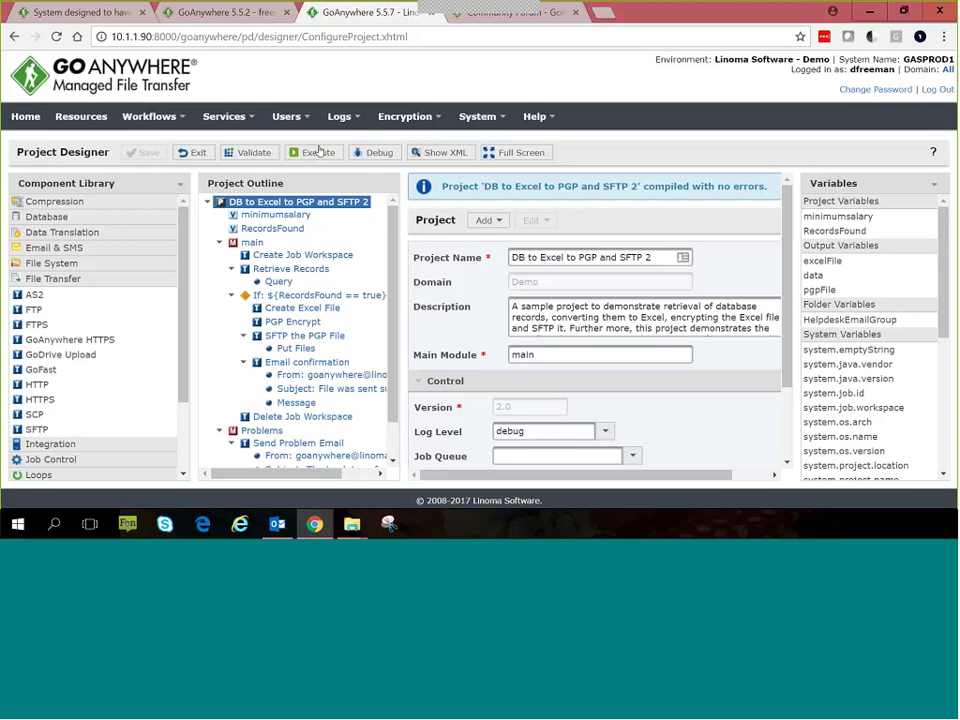
# Step: Debug the project through the Create Job Workspace task, review the log, then stop and return to the designer
pyautogui.click(373, 155)
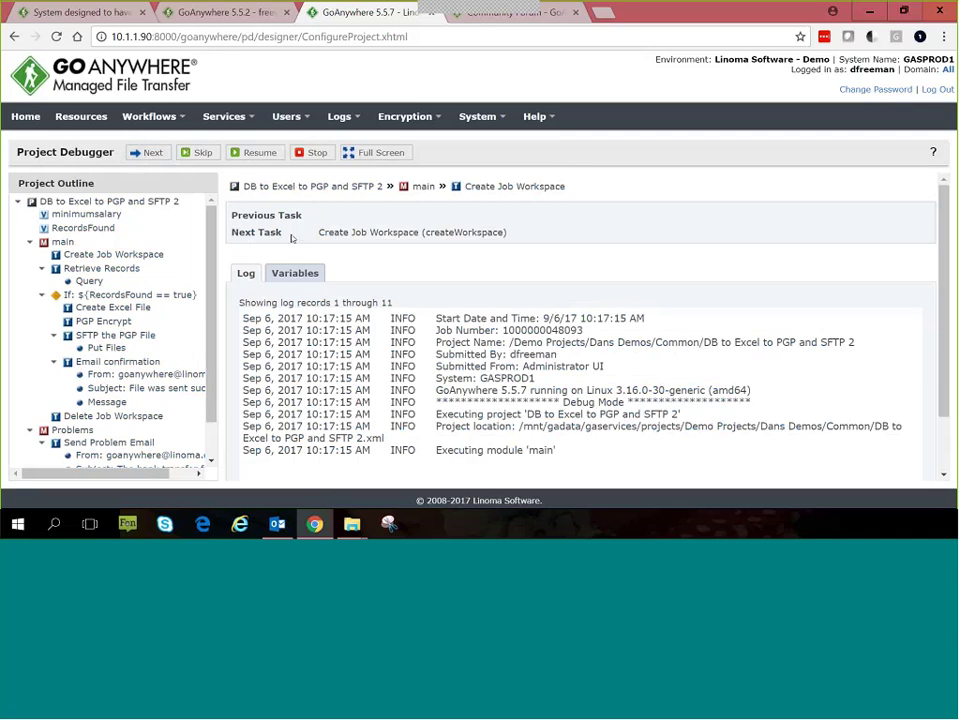
pyautogui.moveTo(318, 232); pyautogui.dragTo(390, 243)
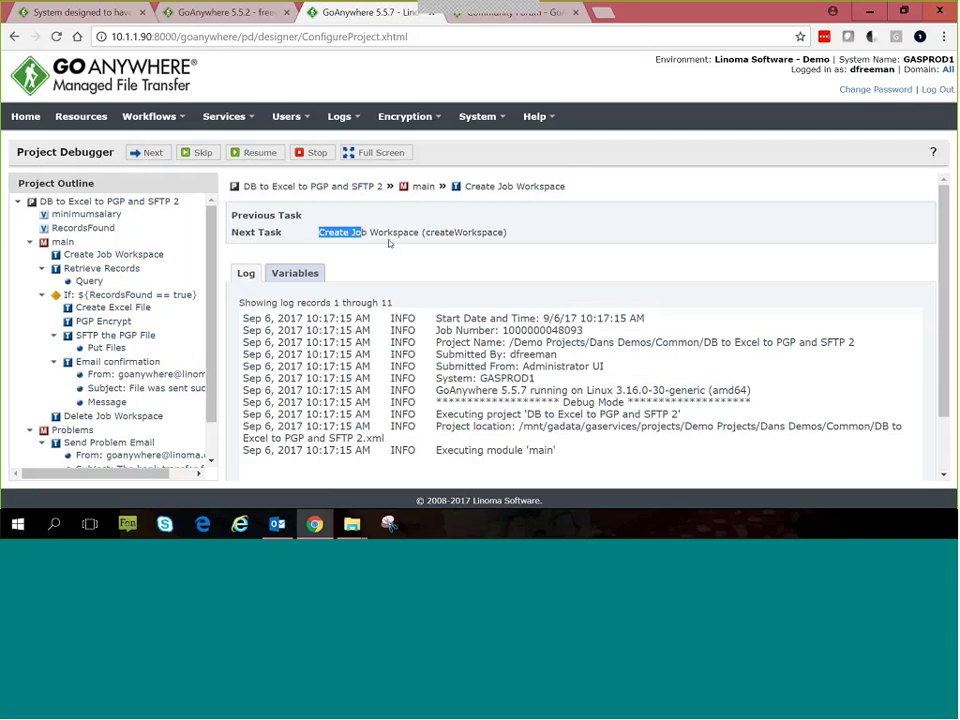
pyautogui.click(147, 152)
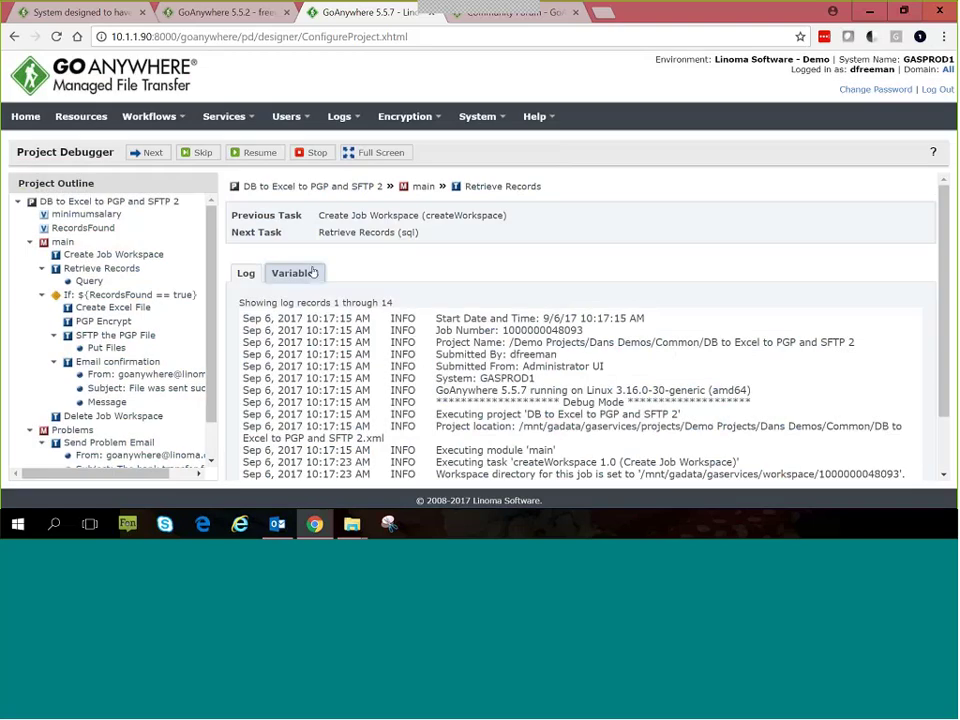
pyautogui.scroll(-2, 284, 300)
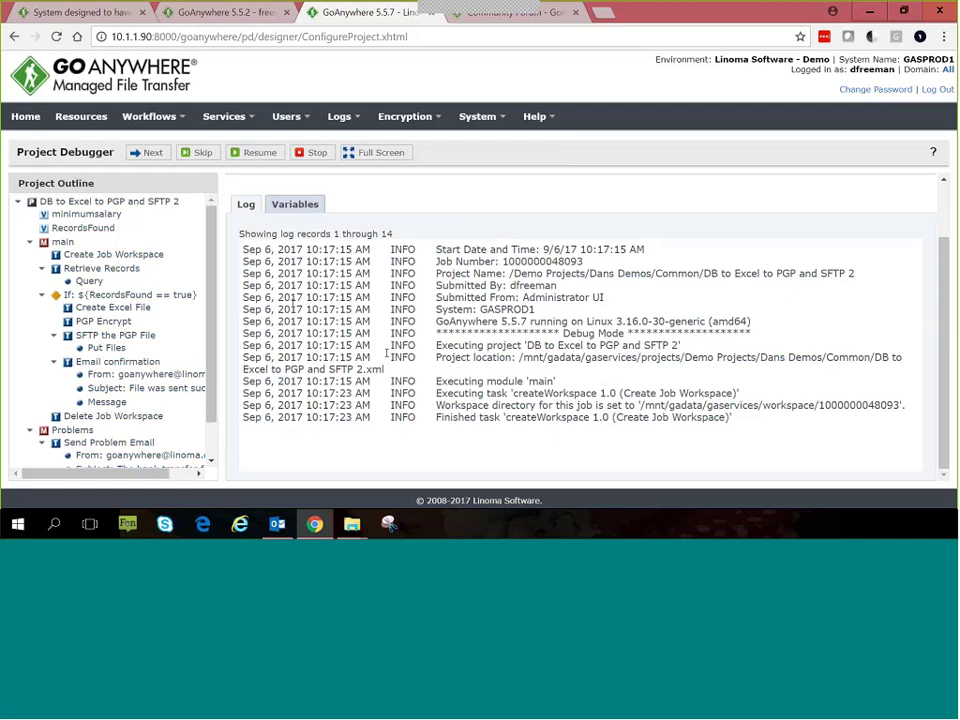
pyautogui.click(298, 158)
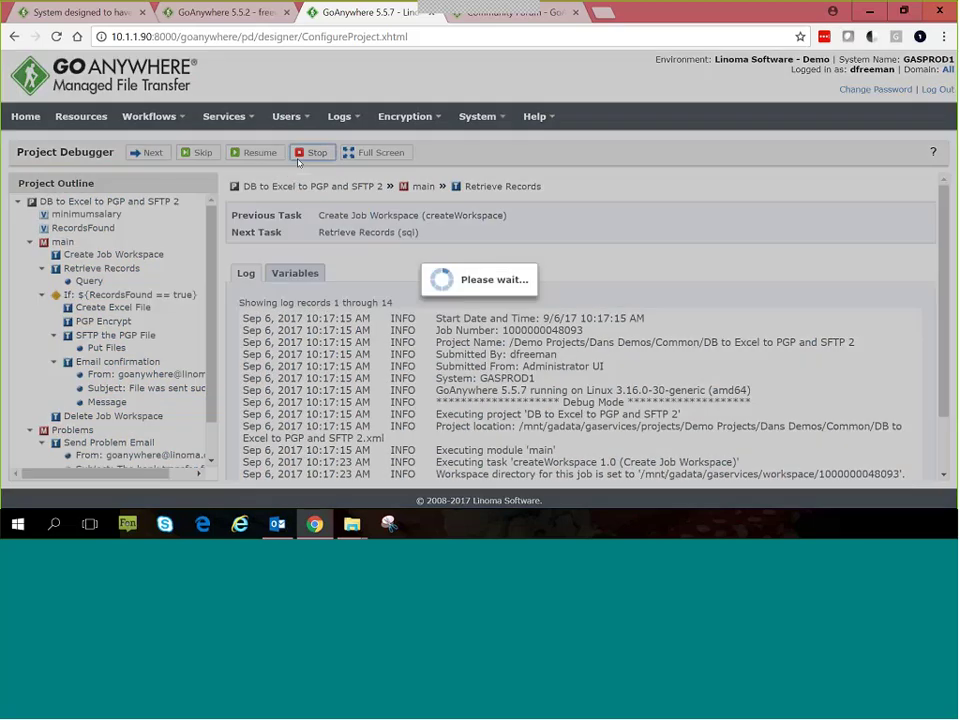
pyautogui.click(150, 153)
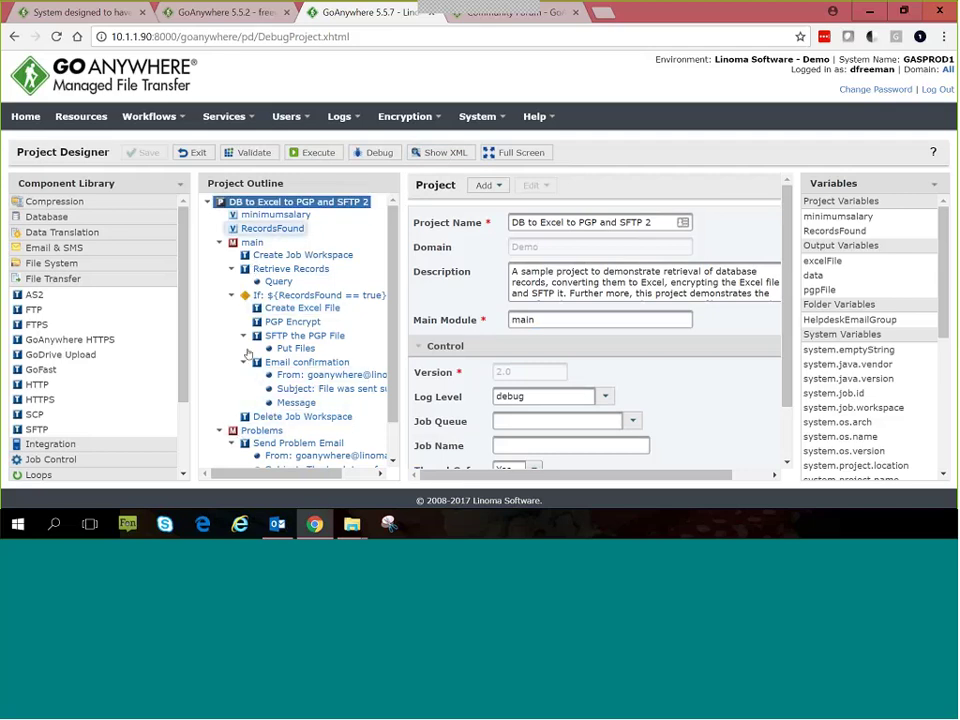
pyautogui.click(426, 157)
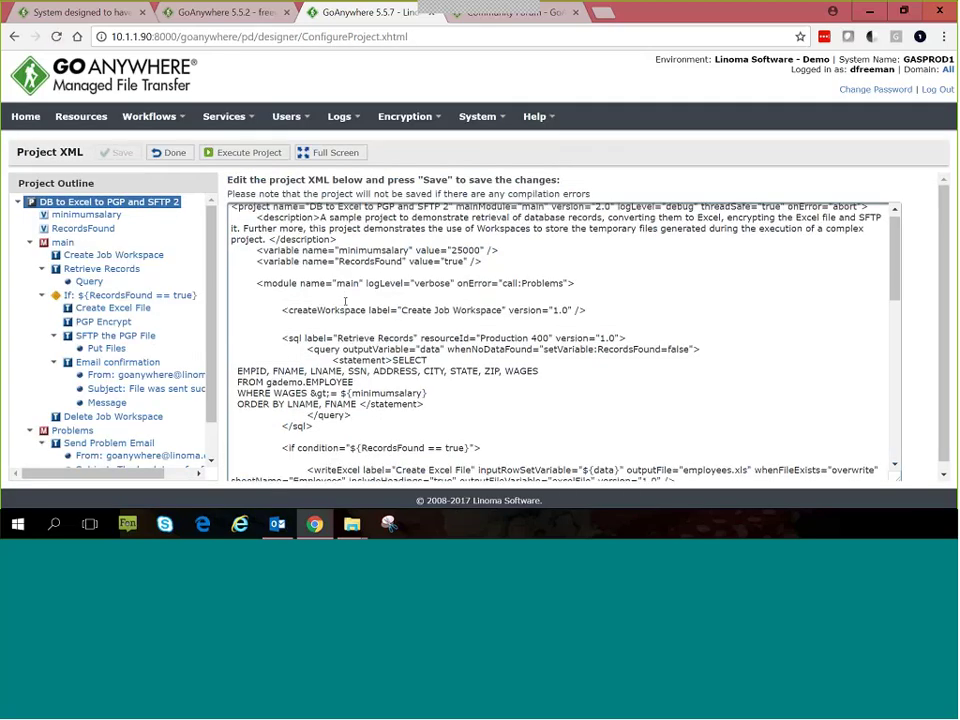
pyautogui.scroll(-10, 345, 306)
pyautogui.scroll(-1, 340, 400)
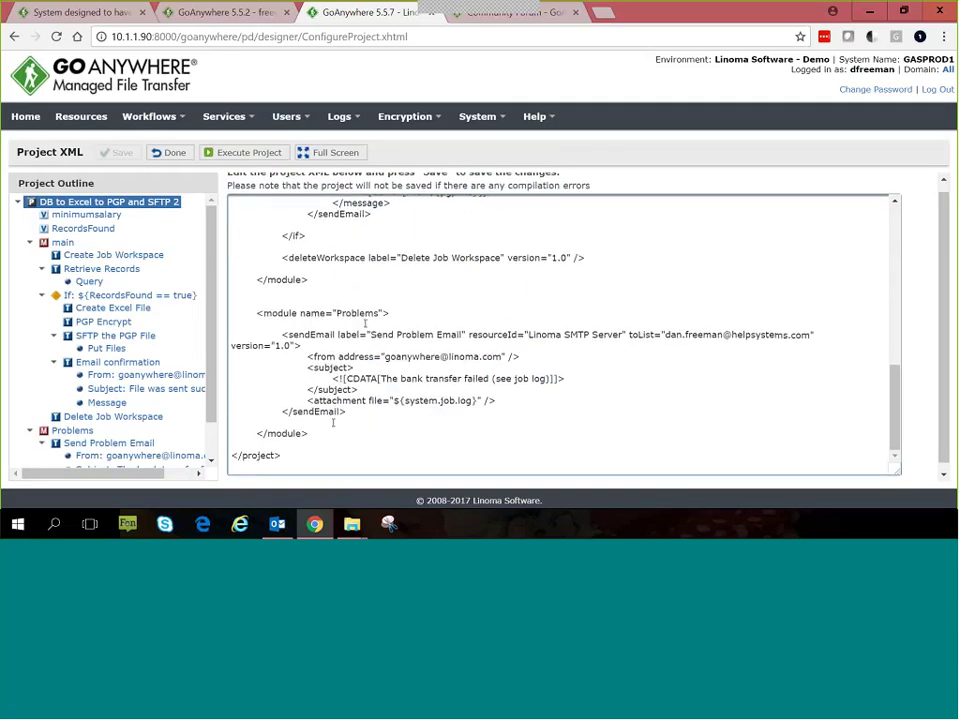
pyautogui.scroll(10, 350, 400)
pyautogui.scroll(5, 369, 394)
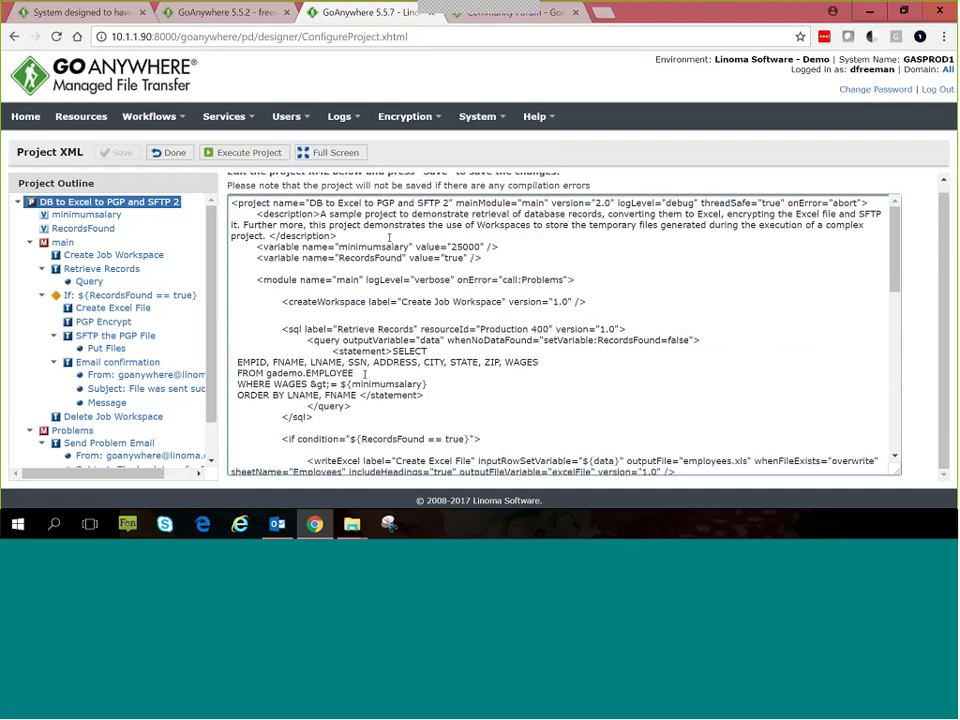
pyautogui.click(170, 152)
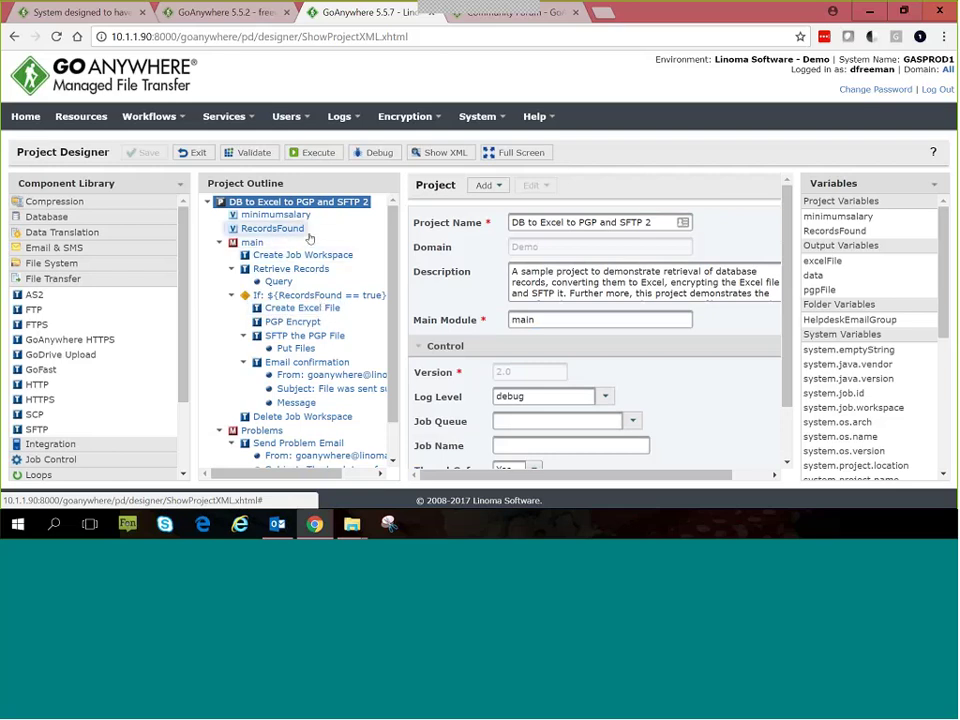
# Step: Check the minimumsalary (25000) and RecordsFound variables, then show the Create Job Workspace task settings
pyautogui.click(255, 215)
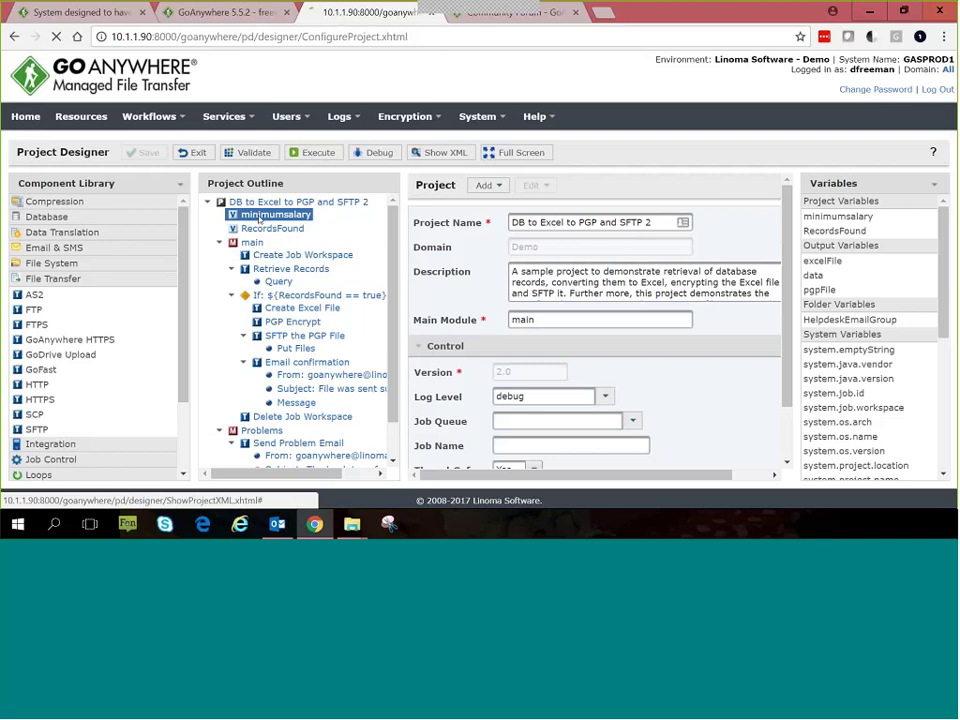
pyautogui.click(263, 229)
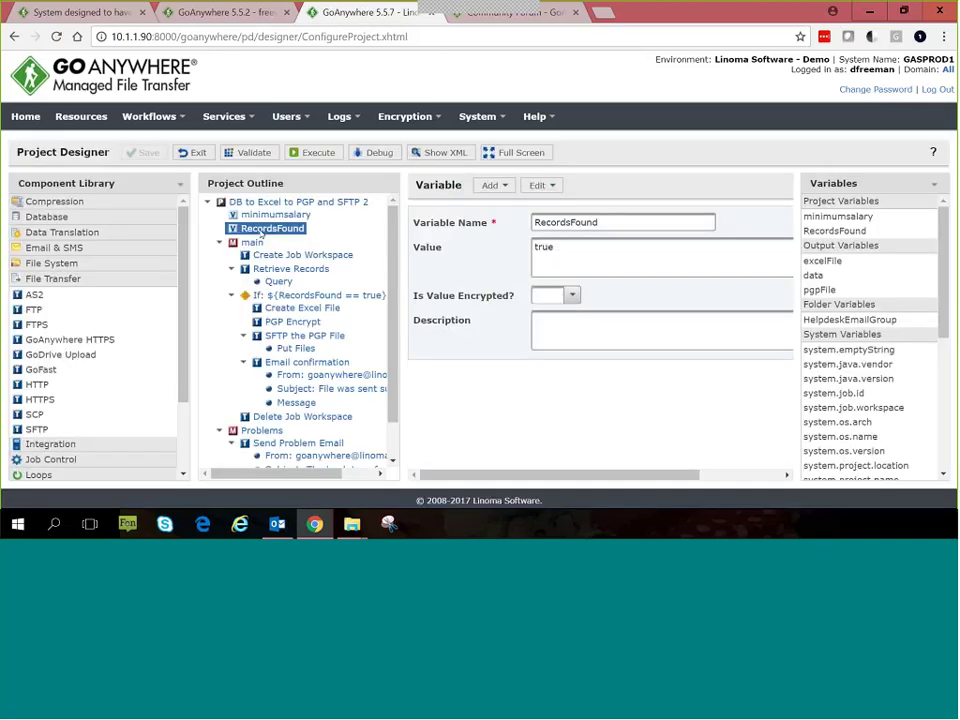
pyautogui.click(268, 215)
pyautogui.doubleClick(575, 249)
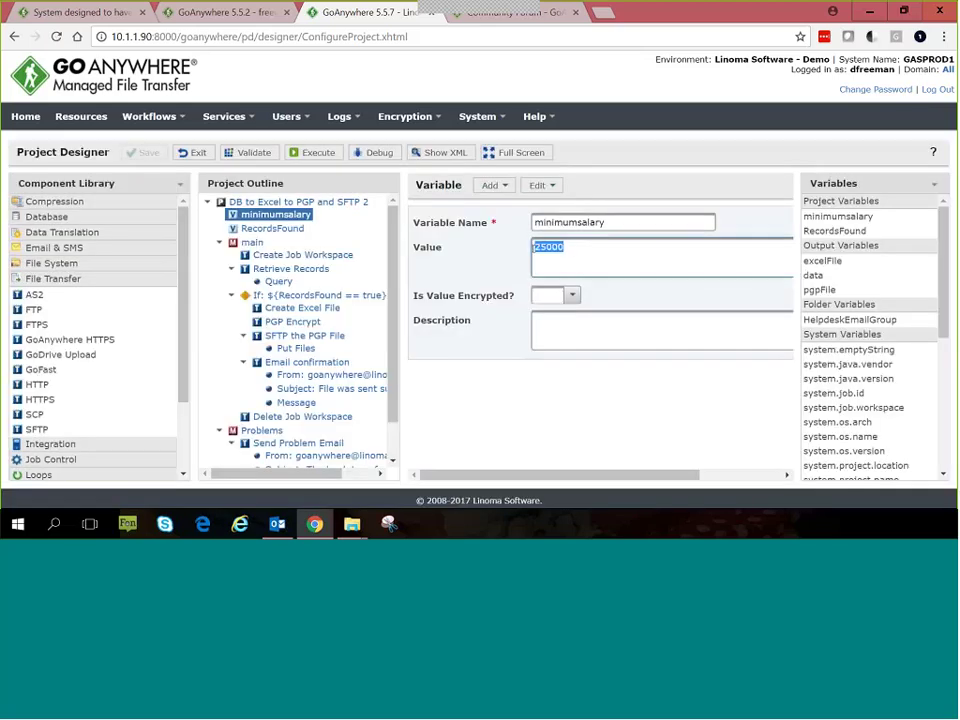
pyautogui.click(268, 229)
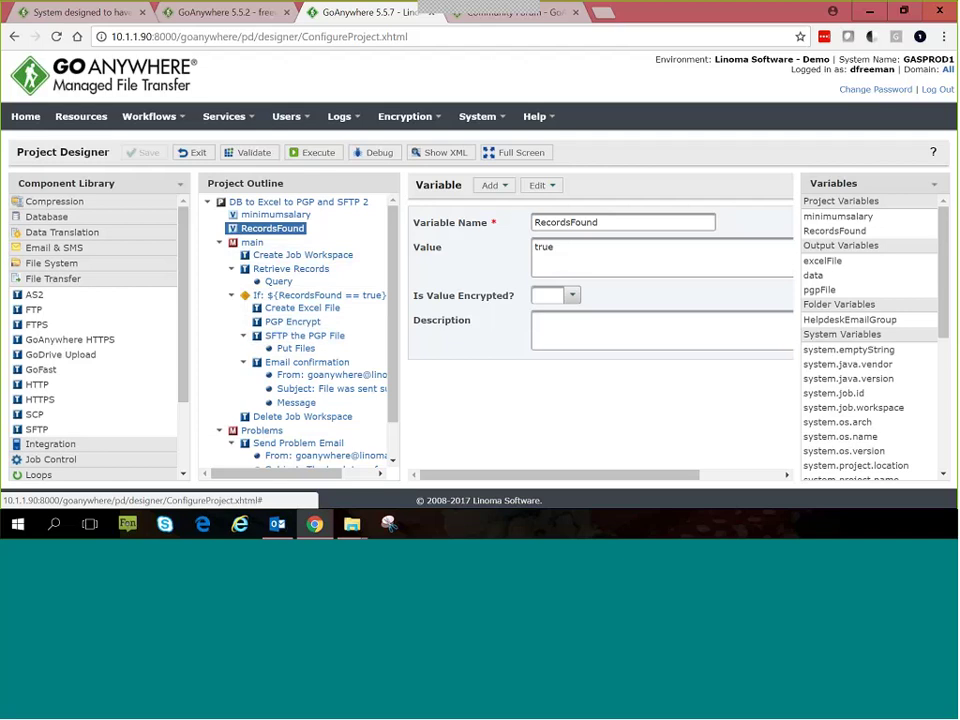
pyautogui.click(285, 256)
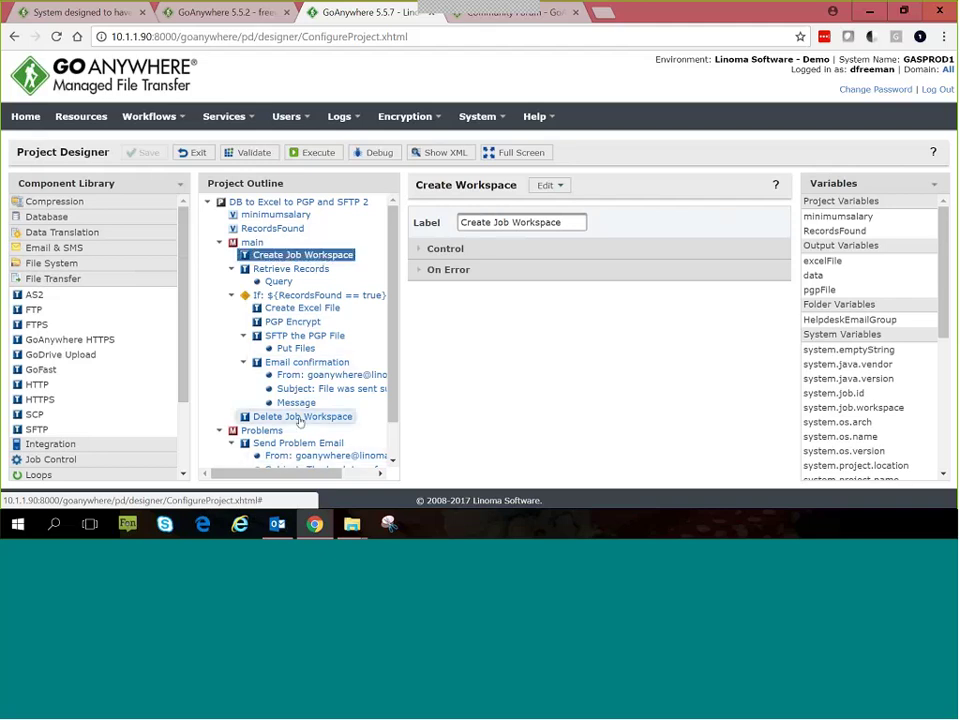
# Step: Open Retrieve Records, drag in an SQL component, keep the Production 400 server, and show the SQL Add options
pyautogui.click(284, 270)
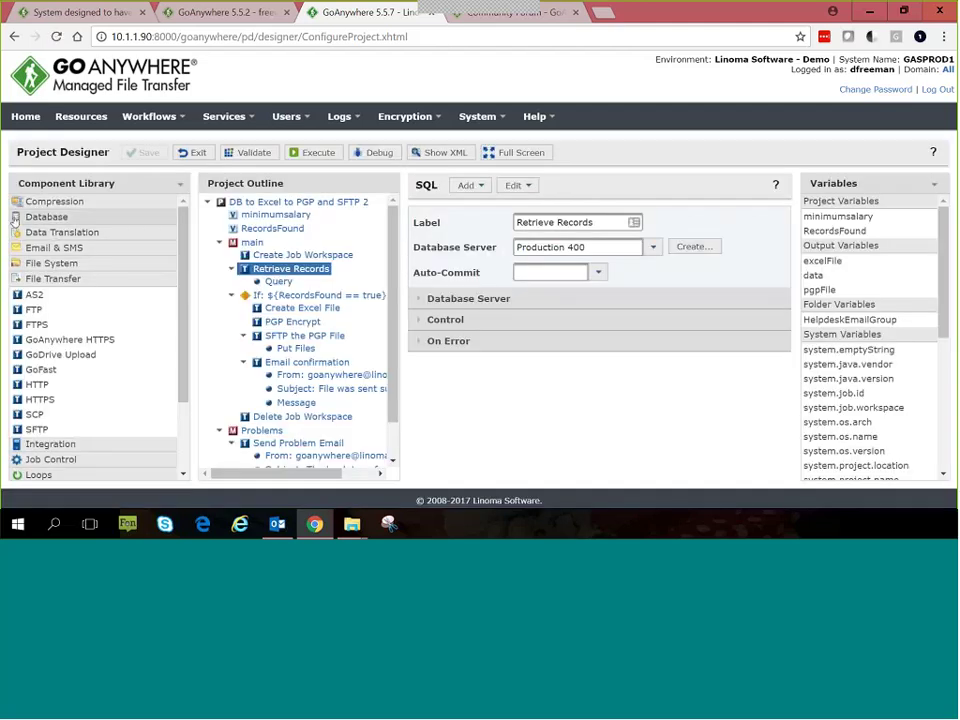
pyautogui.click(45, 218)
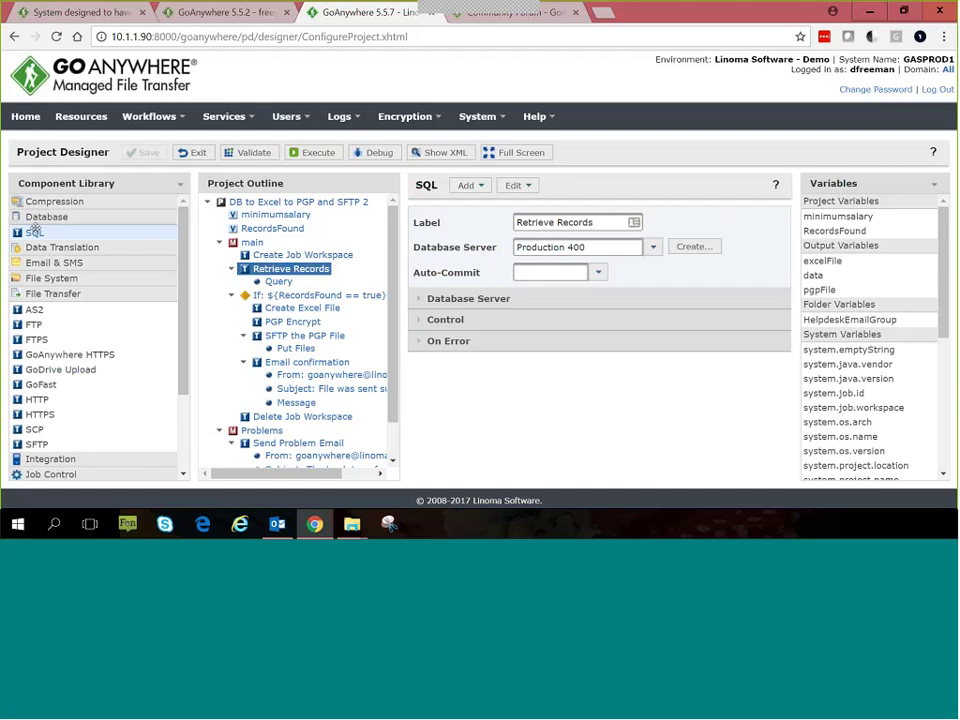
pyautogui.moveTo(43, 226); pyautogui.dragTo(16, 230)
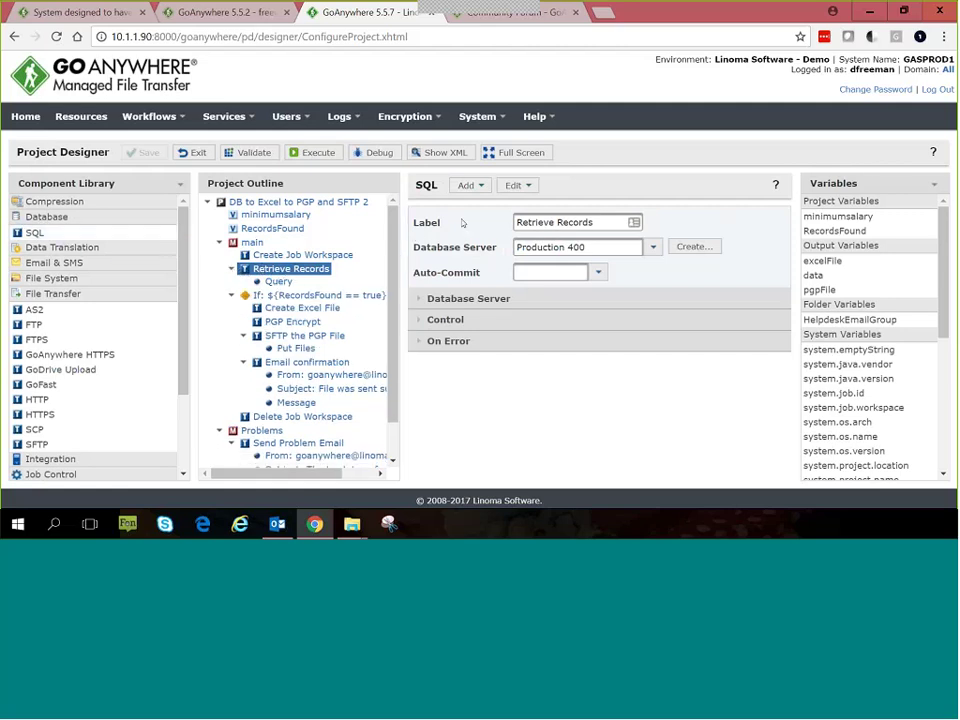
pyautogui.click(651, 251)
pyautogui.click(651, 251)
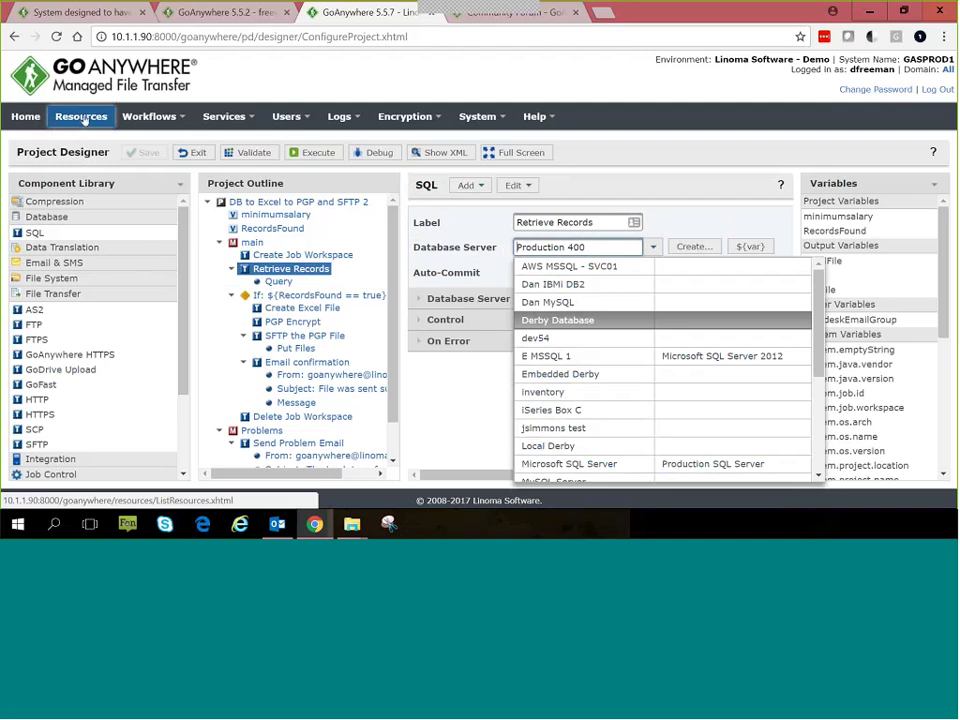
pyautogui.click(600, 247)
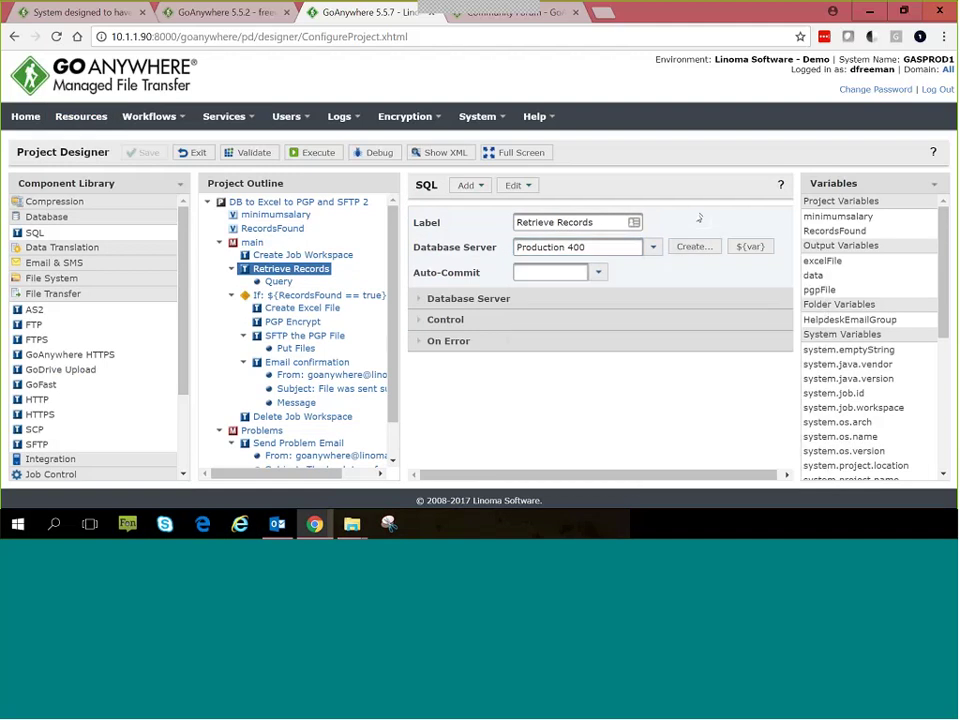
pyautogui.click(468, 185)
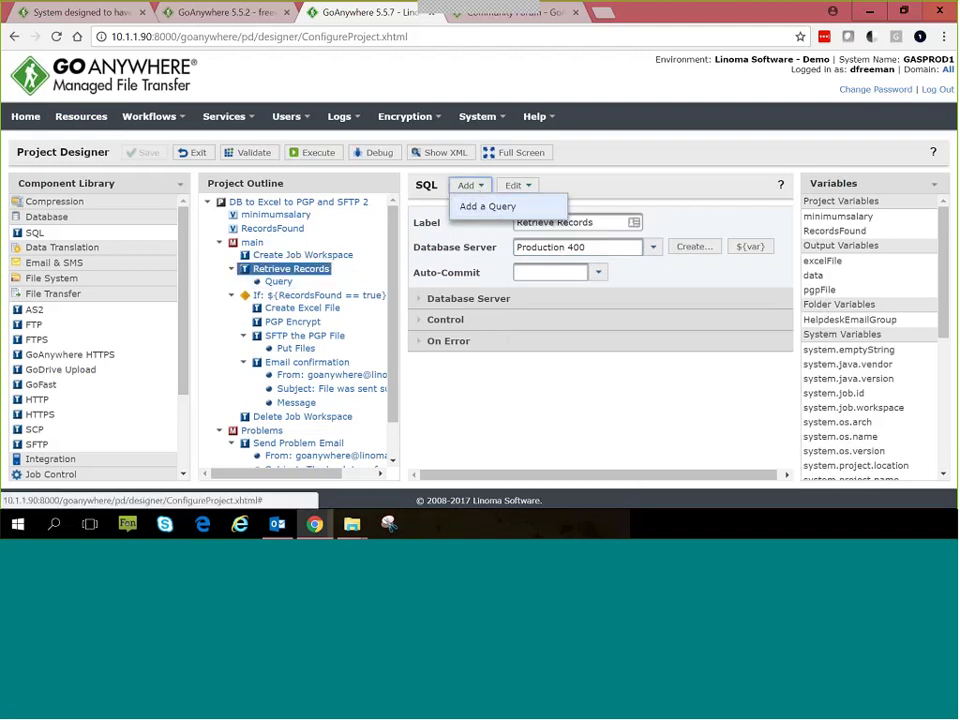
# Step: Review the query on gademo.EMPLOYEE filtered by minimumsalary, and re-enter output variable 'data'
pyautogui.click(279, 282)
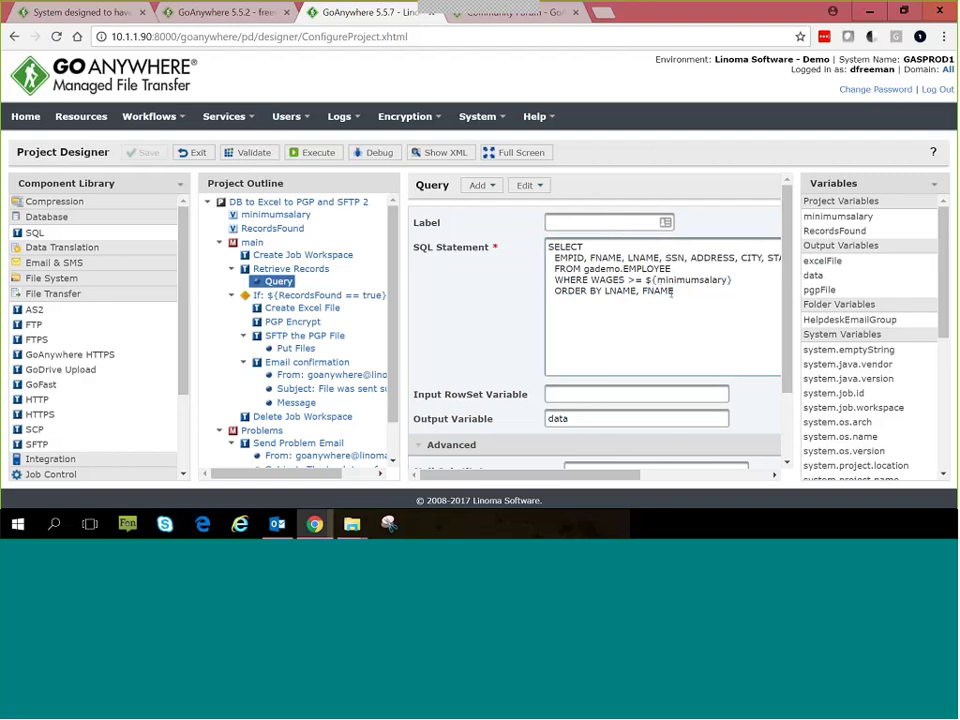
pyautogui.moveTo(673, 268); pyautogui.dragTo(581, 269)
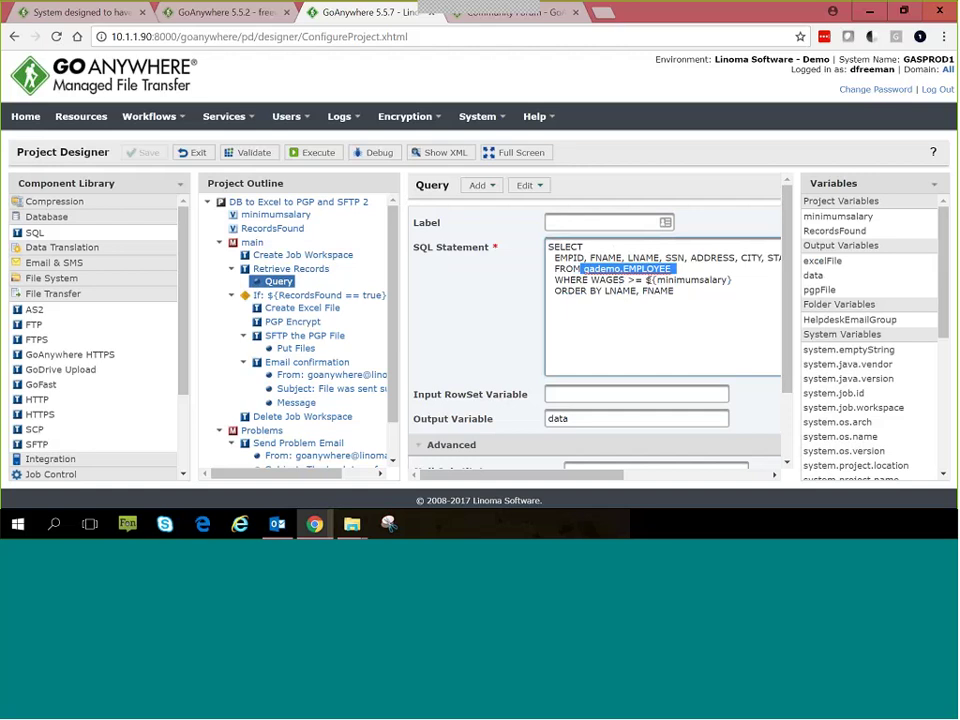
pyautogui.moveTo(646, 280); pyautogui.dragTo(731, 280)
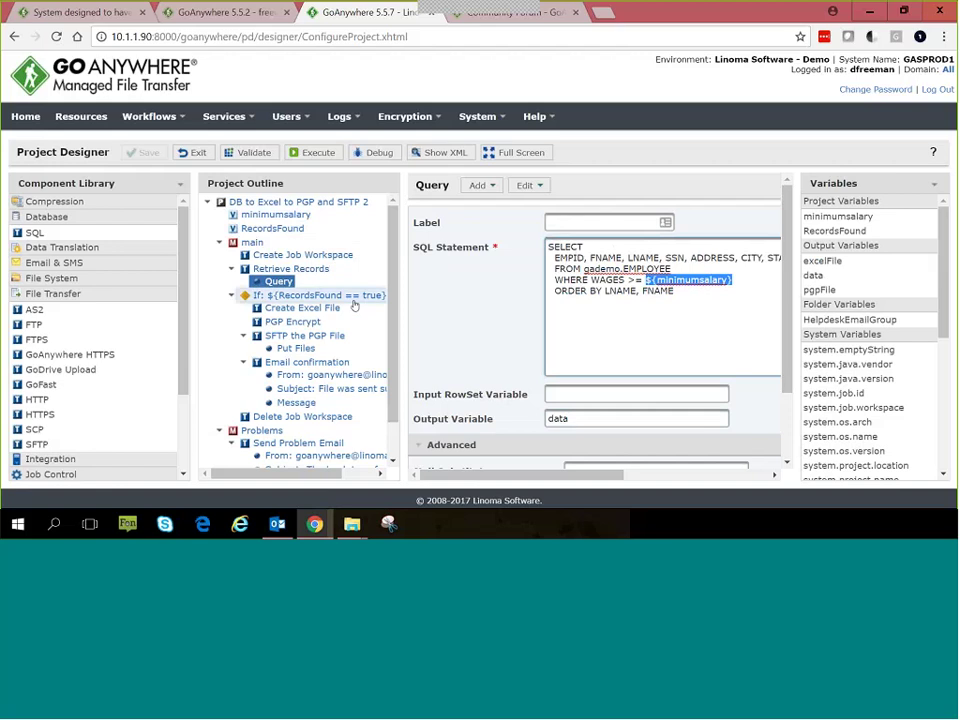
pyautogui.click(290, 282)
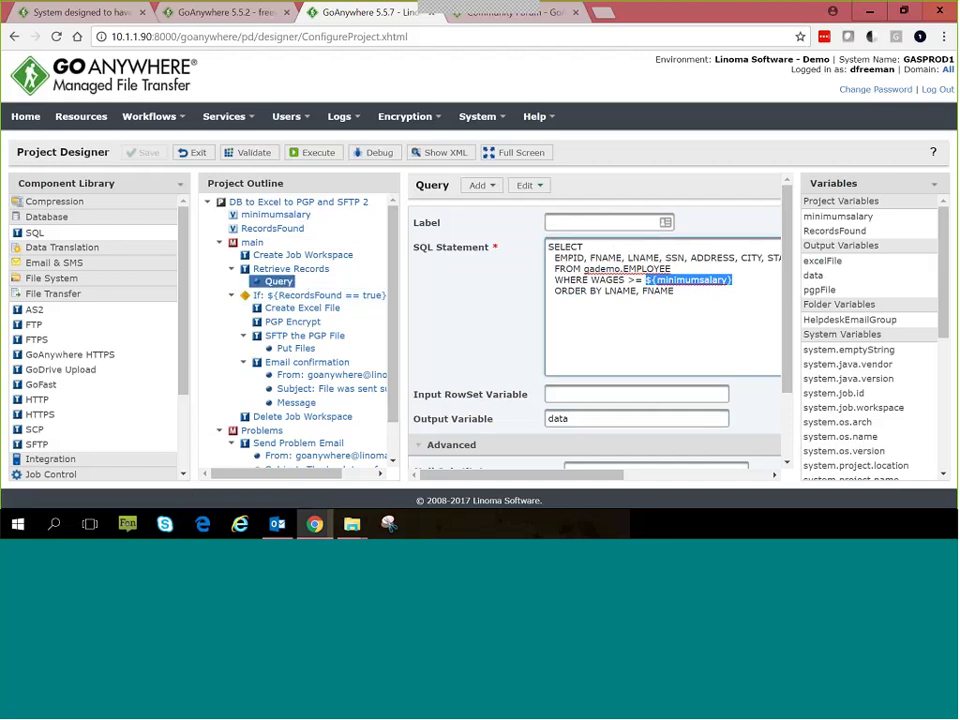
pyautogui.moveTo(548, 247); pyautogui.dragTo(690, 295)
pyautogui.click(572, 421)
pyautogui.doubleClick(570, 420)
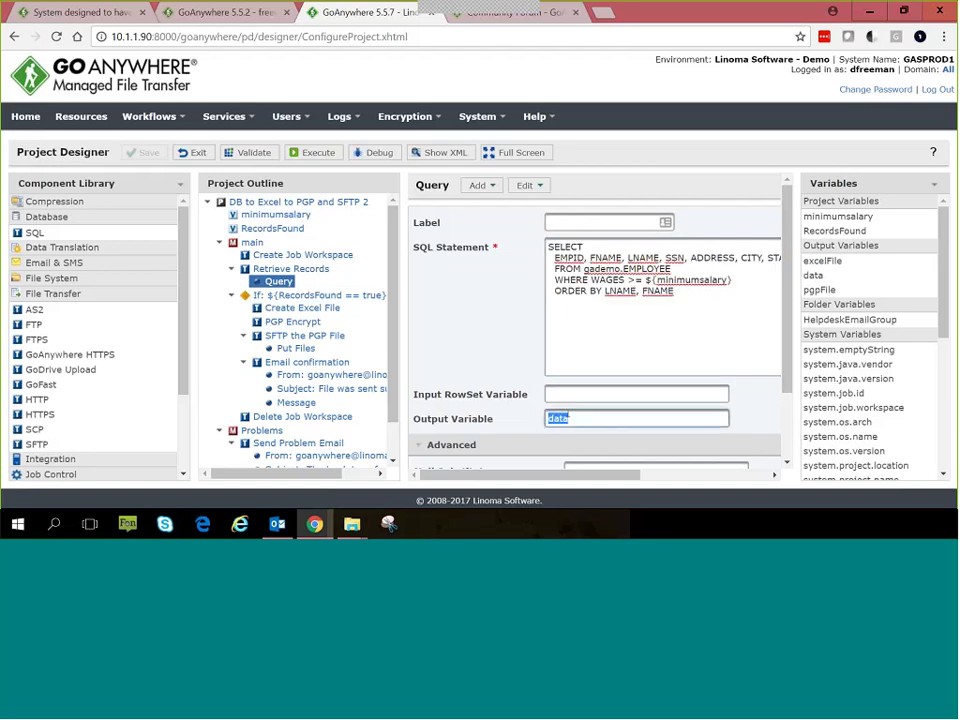
pyautogui.write('data')
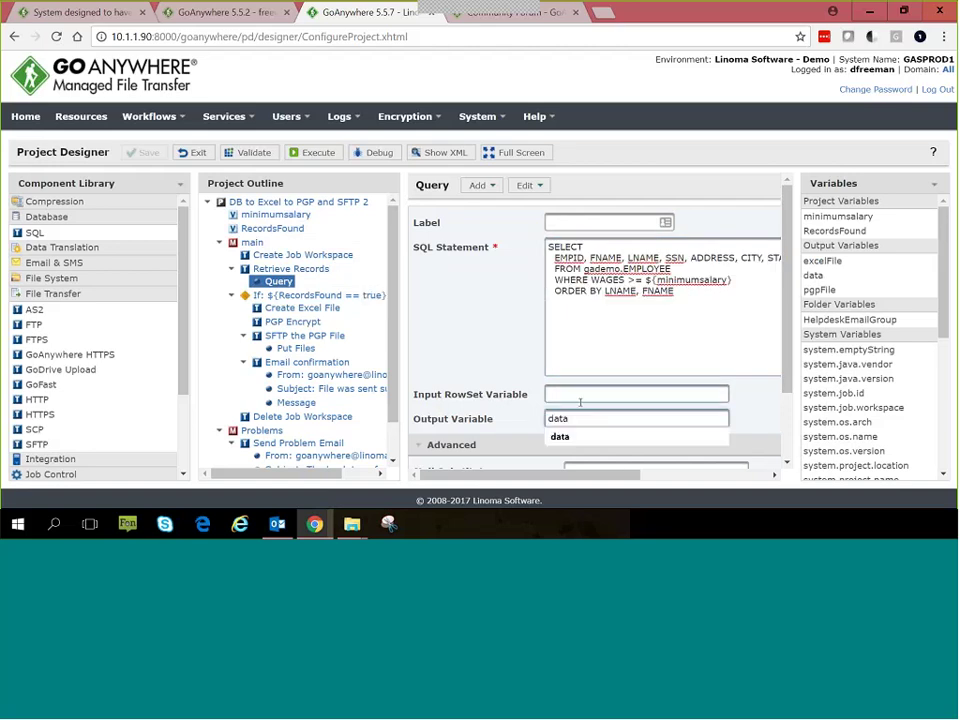
pyautogui.click(585, 393)
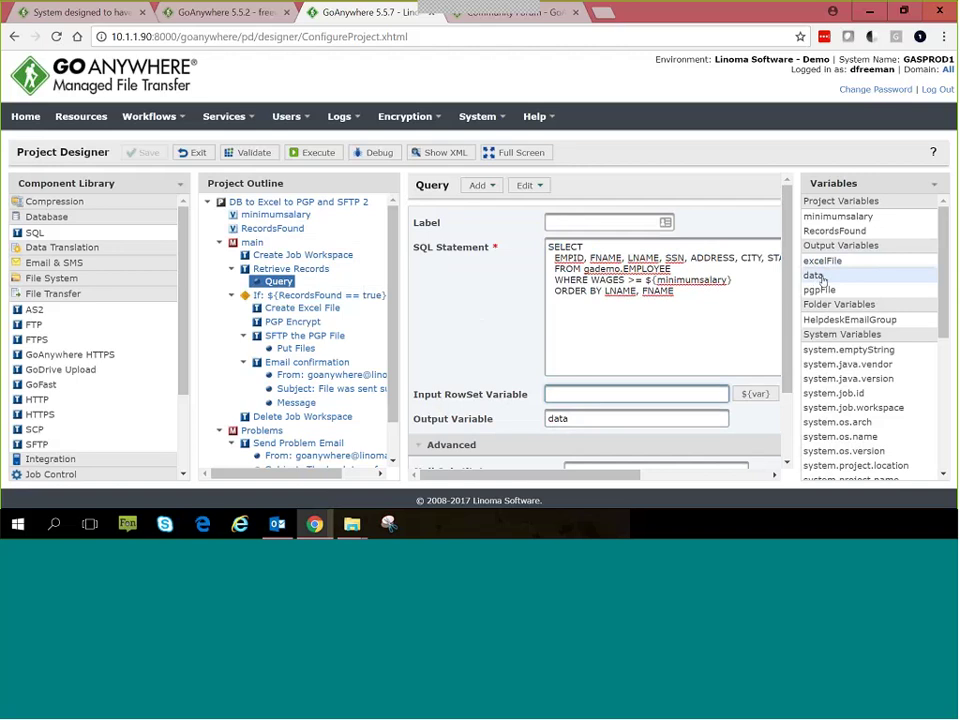
# Step: Check the If condition, revisit the query's data output, then open the Create Excel File task
pyautogui.click(283, 302)
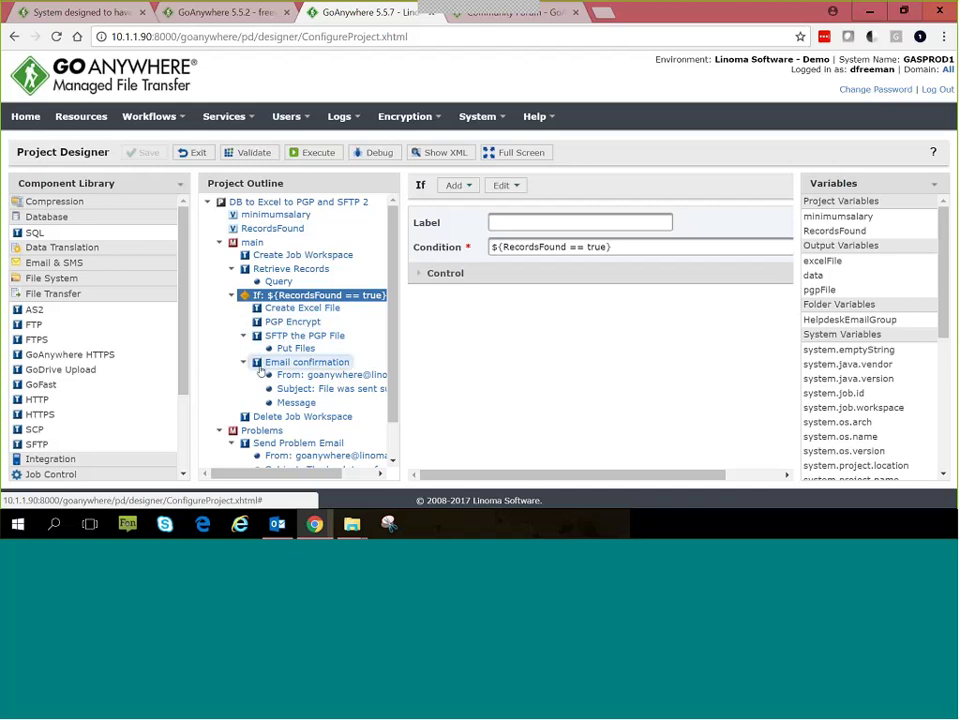
pyautogui.click(278, 281)
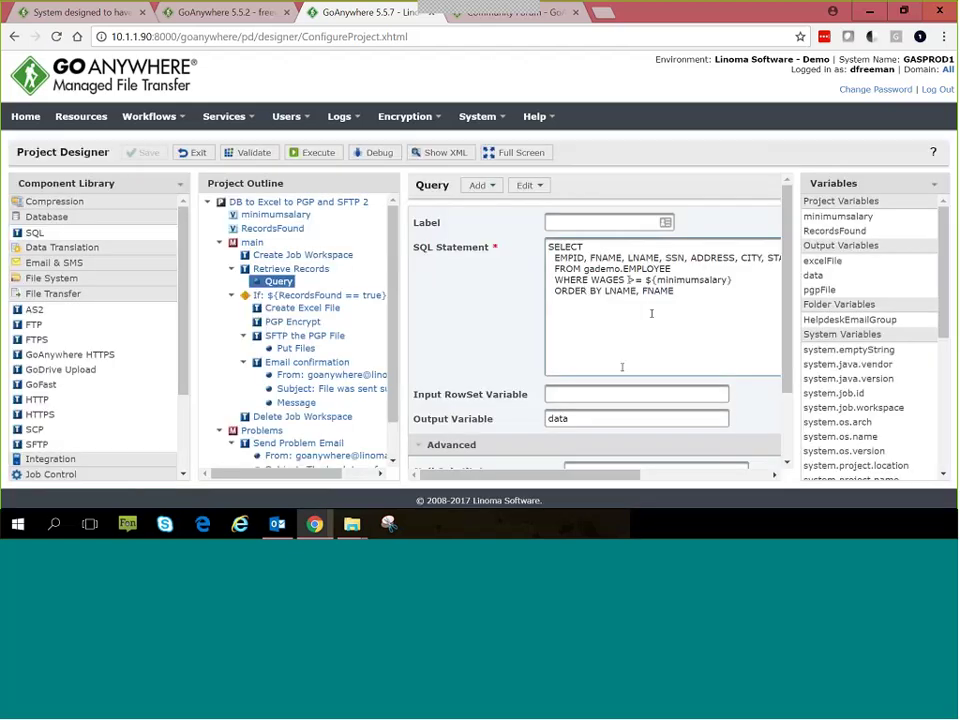
pyautogui.moveTo(581, 424); pyautogui.dragTo(517, 427)
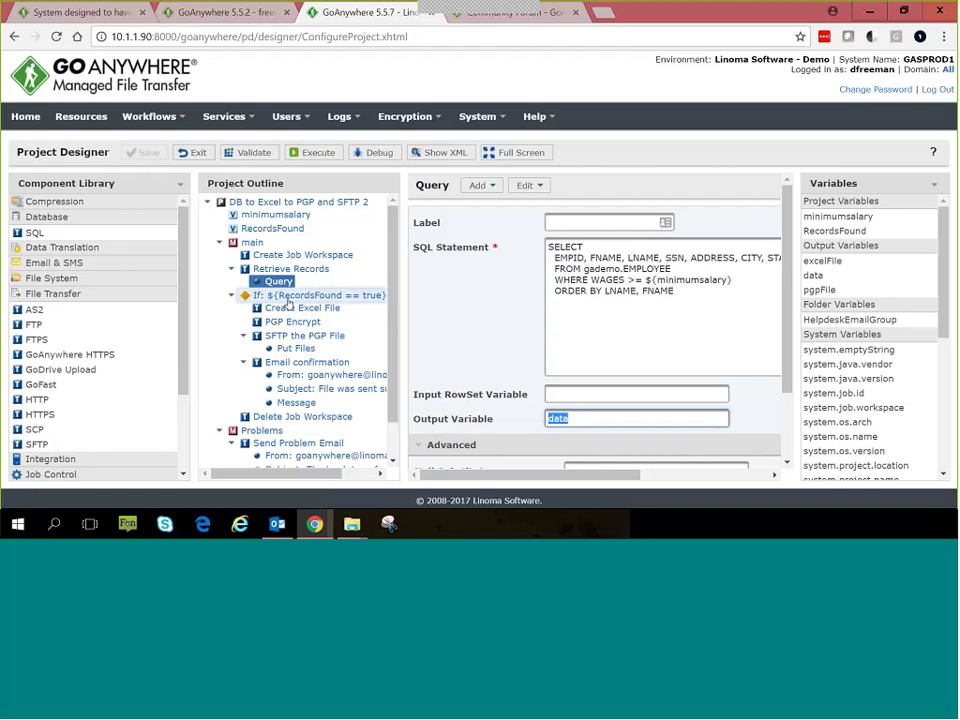
pyautogui.click(276, 297)
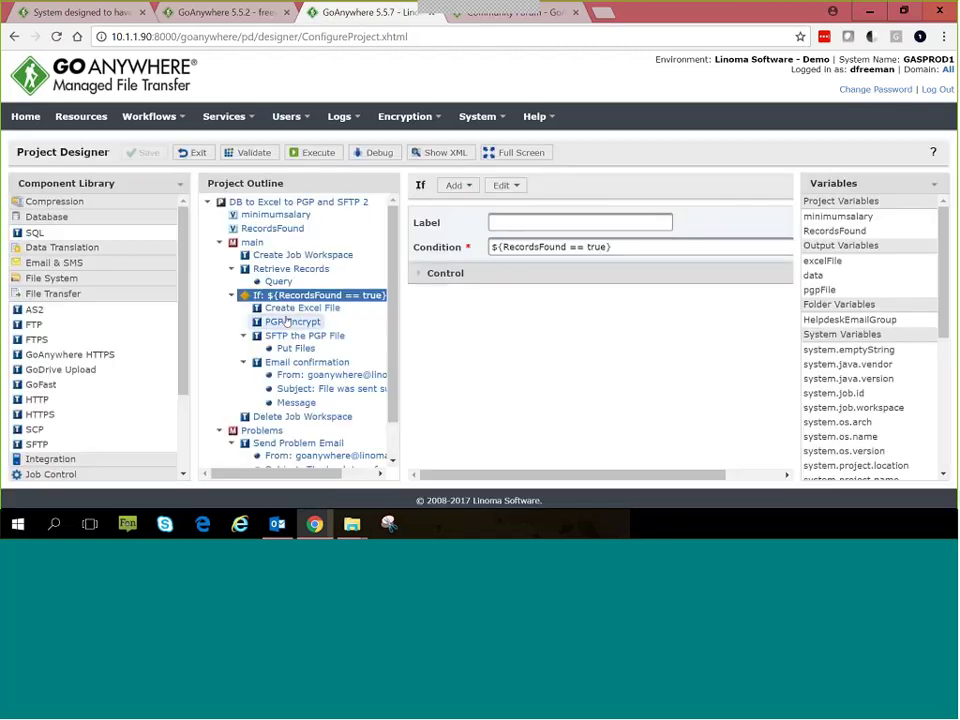
pyautogui.click(290, 311)
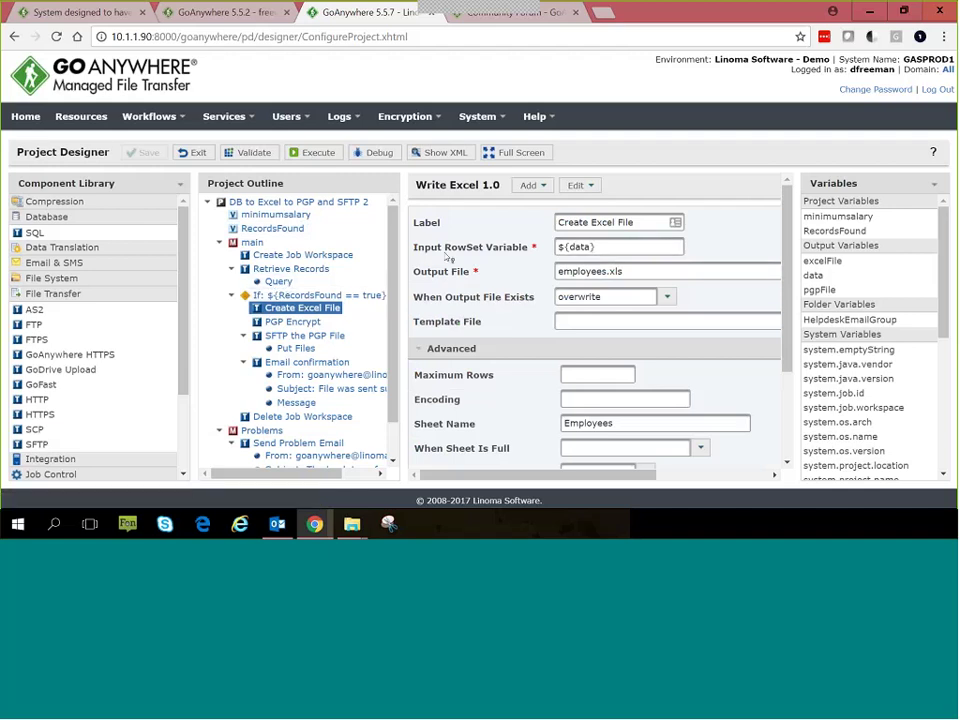
# Step: Replace the Create Excel File task's Input RowSet Variable with the data variable
pyautogui.moveTo(607, 246); pyautogui.dragTo(502, 265)
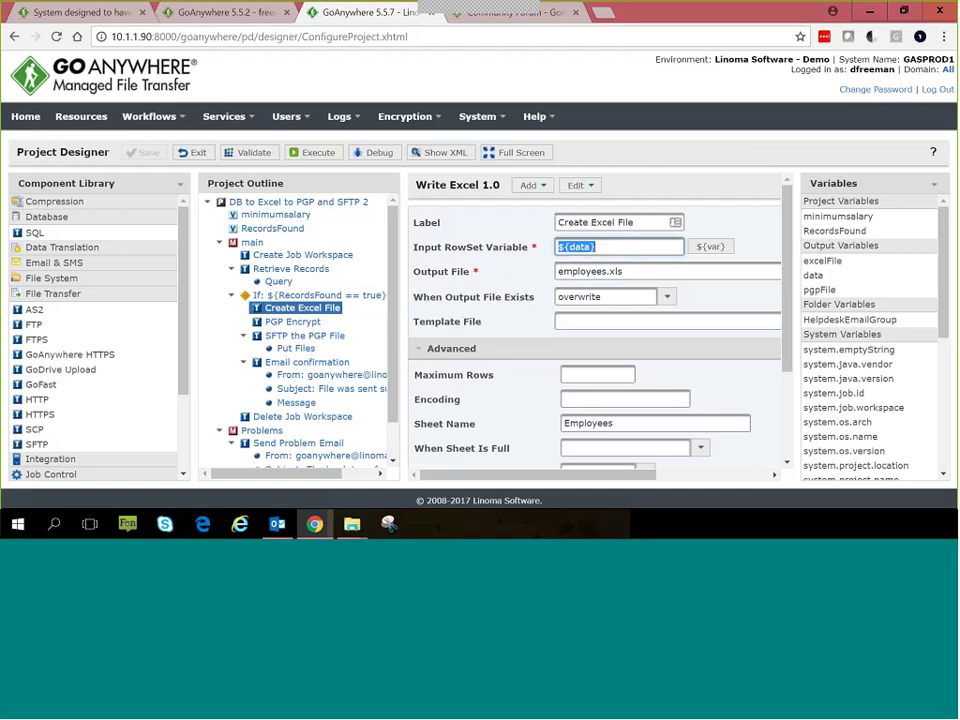
pyautogui.press('BackSpace')
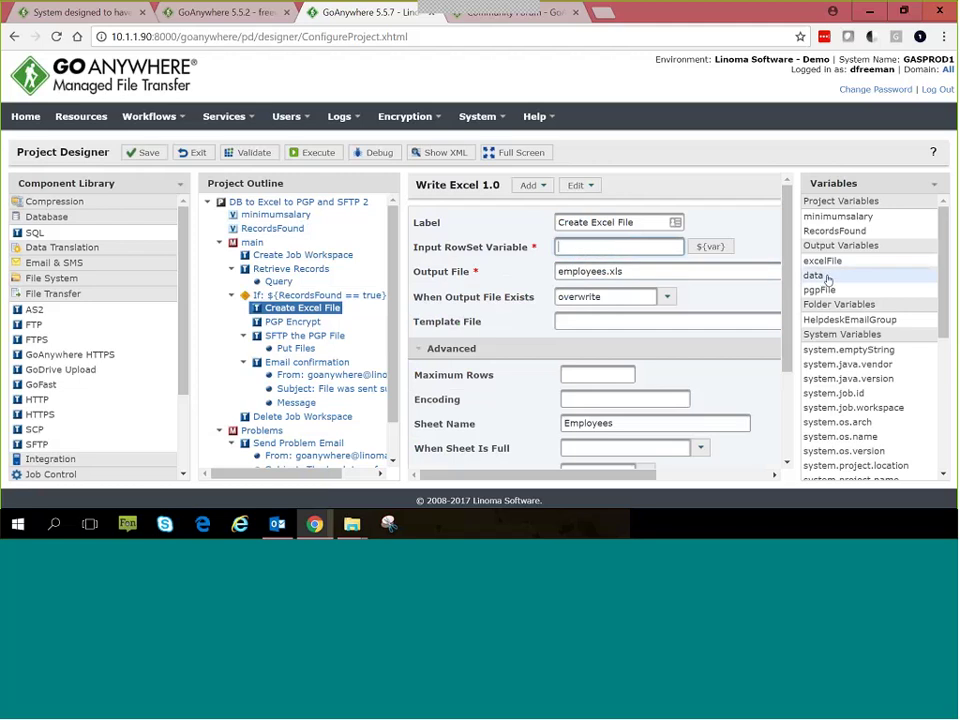
pyautogui.moveTo(828, 279); pyautogui.dragTo(590, 250)
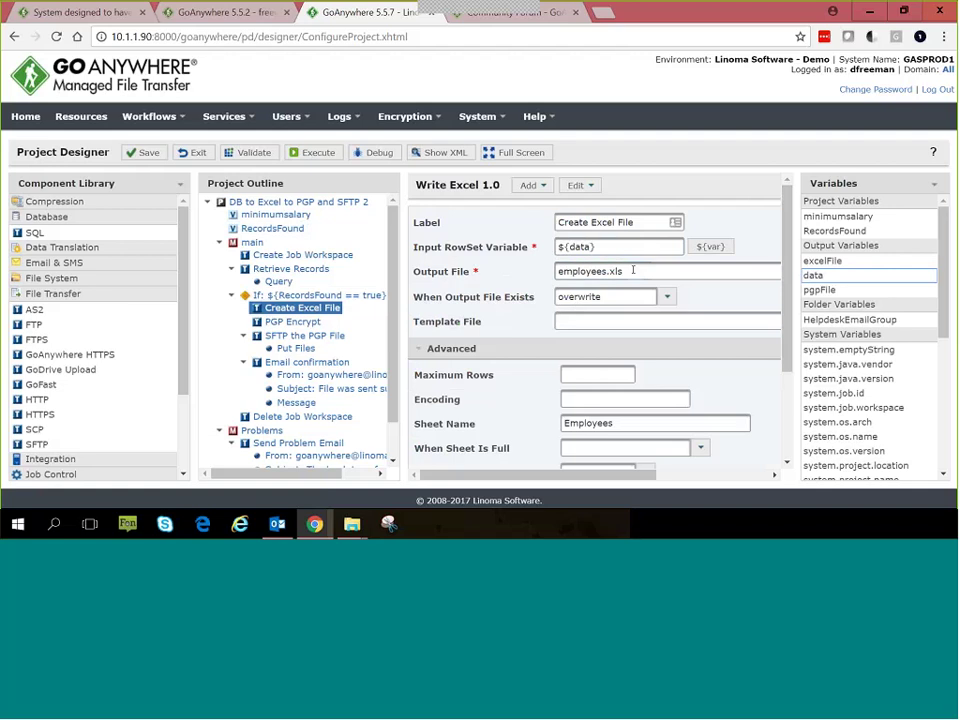
# Step: Review the employees.xls output file, Employees sheet name, column headings true, and excelFile output variable
pyautogui.moveTo(692, 272); pyautogui.dragTo(434, 287)
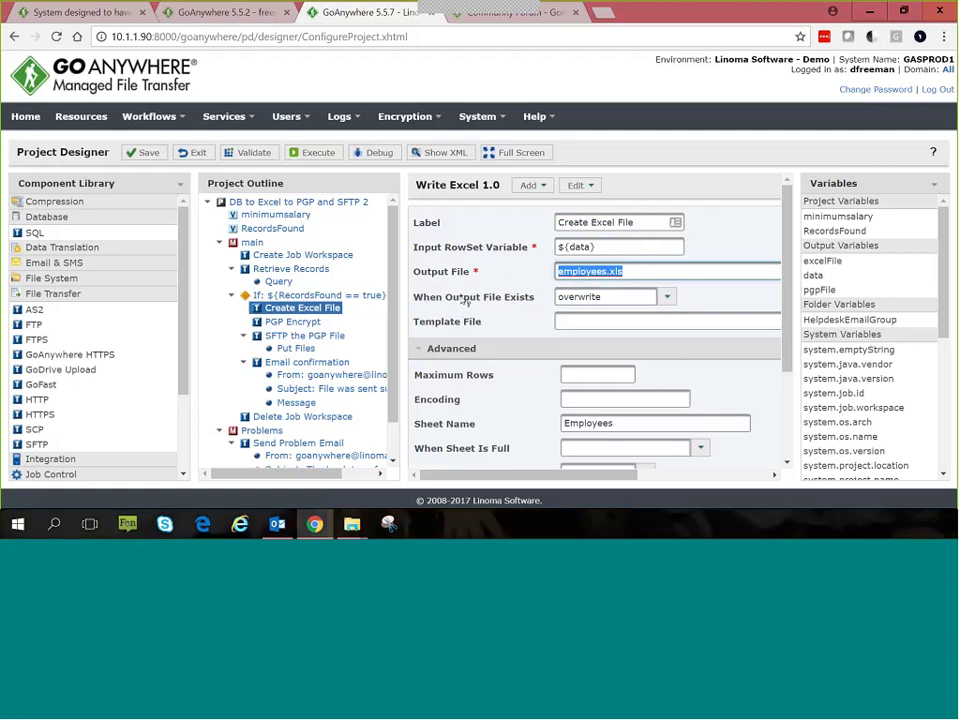
pyautogui.click(464, 299)
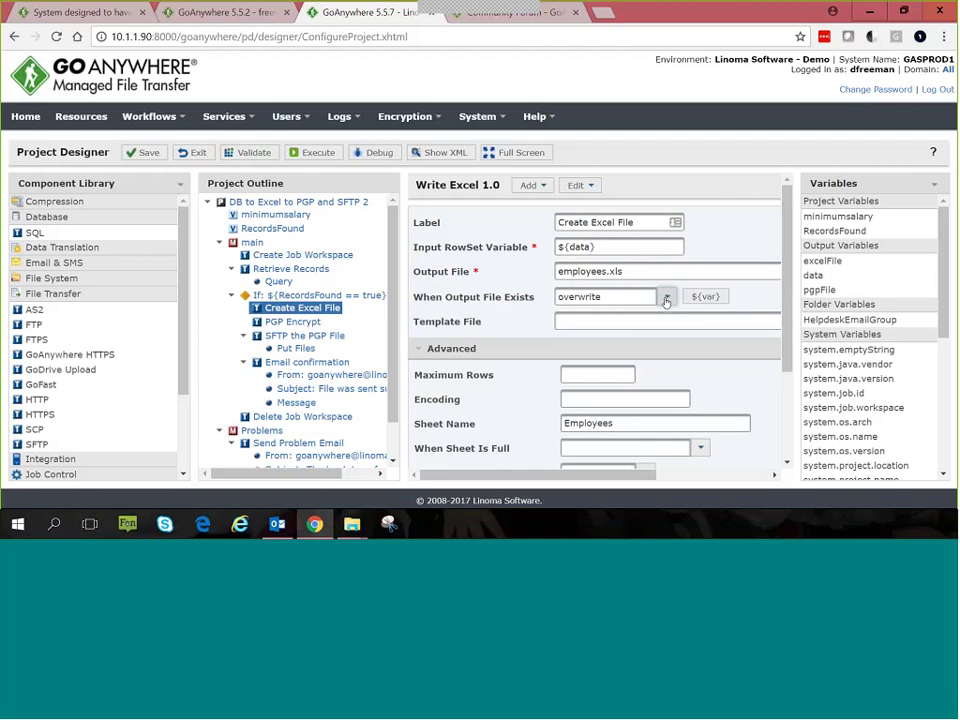
pyautogui.scroll(-3, 621, 377)
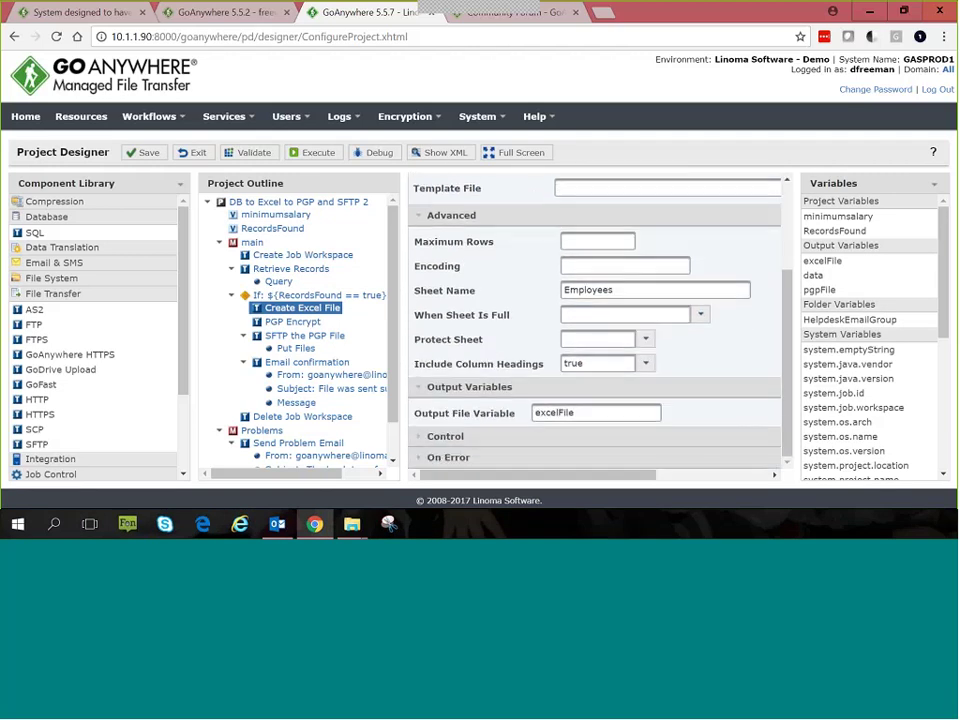
pyautogui.click(622, 291)
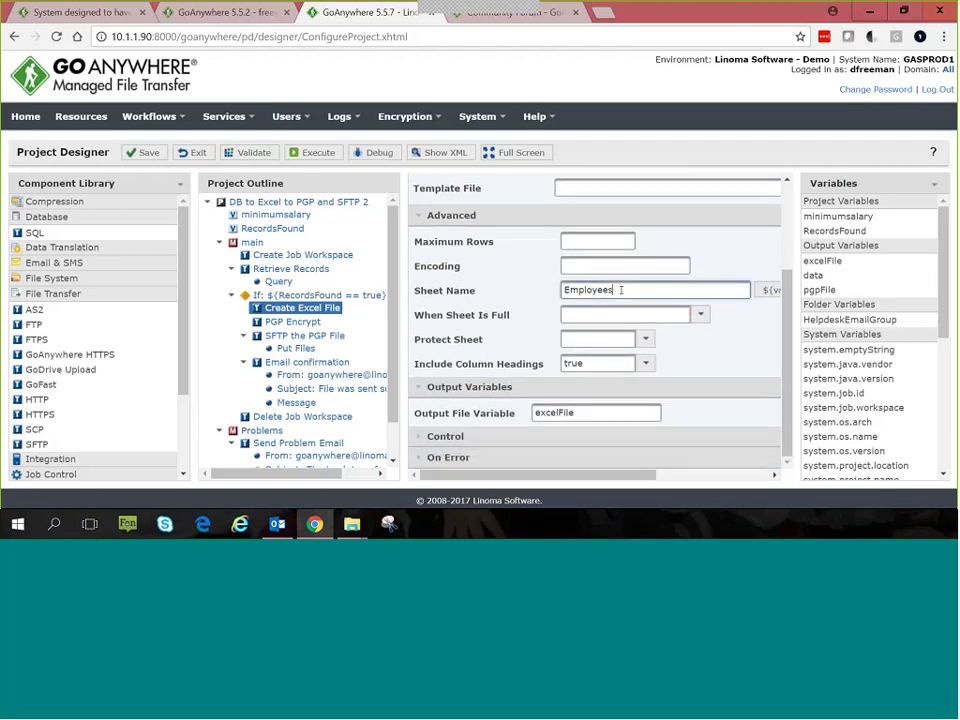
pyautogui.doubleClick(621, 290)
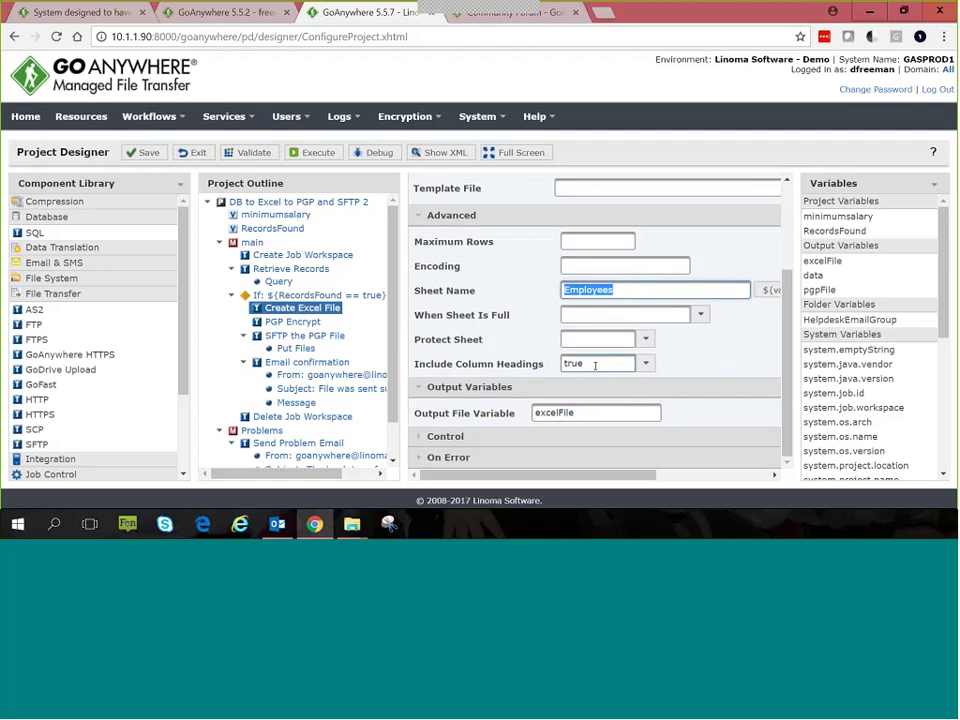
pyautogui.doubleClick(576, 364)
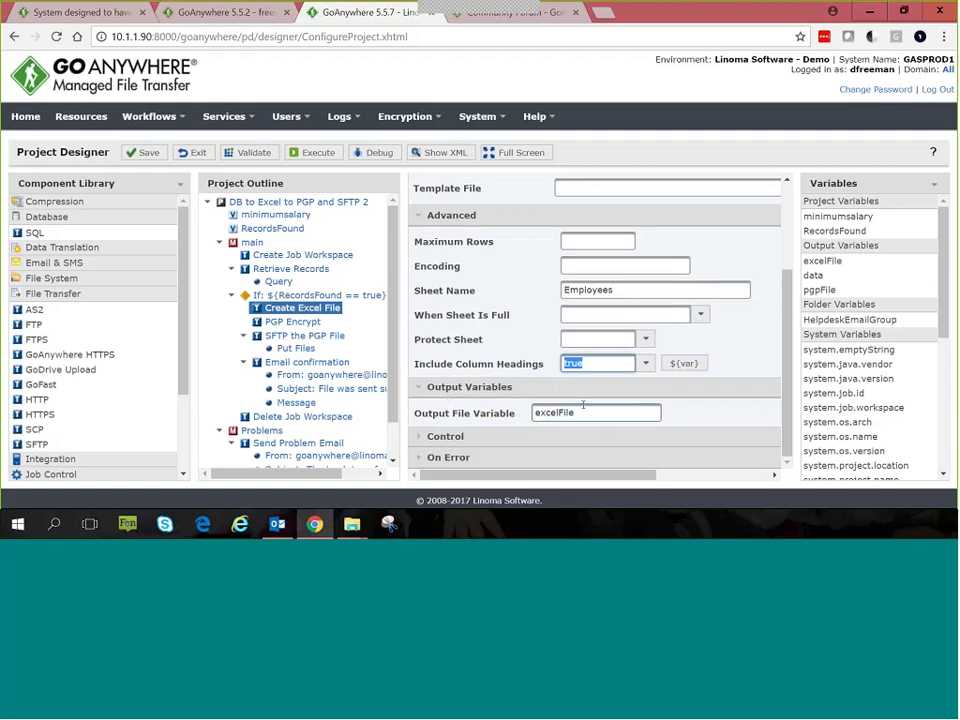
pyautogui.moveTo(580, 412); pyautogui.dragTo(536, 412)
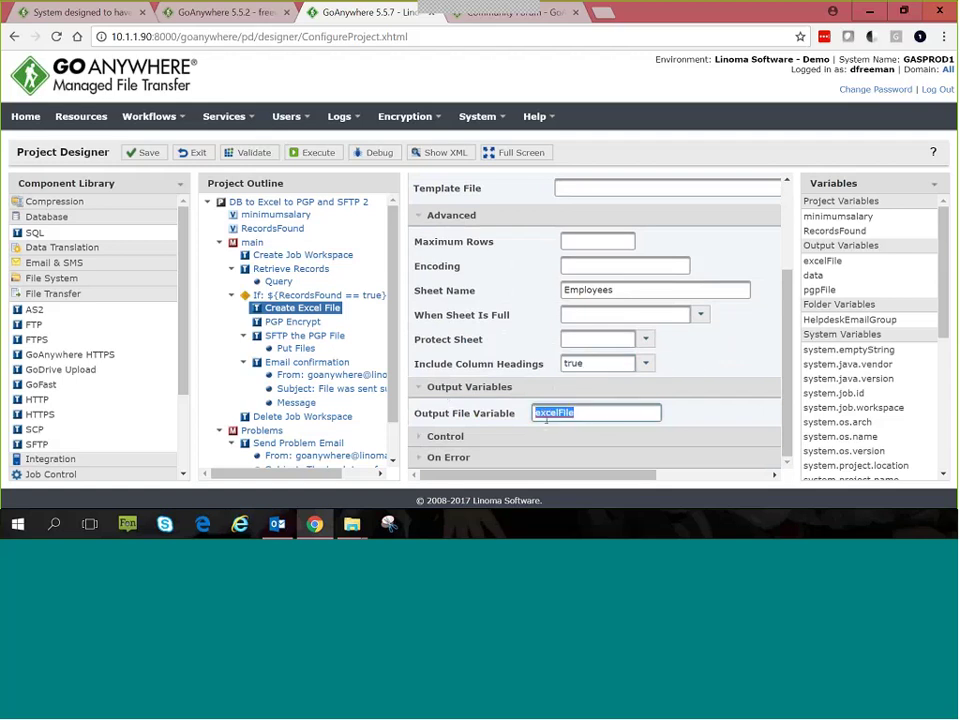
pyautogui.click(294, 322)
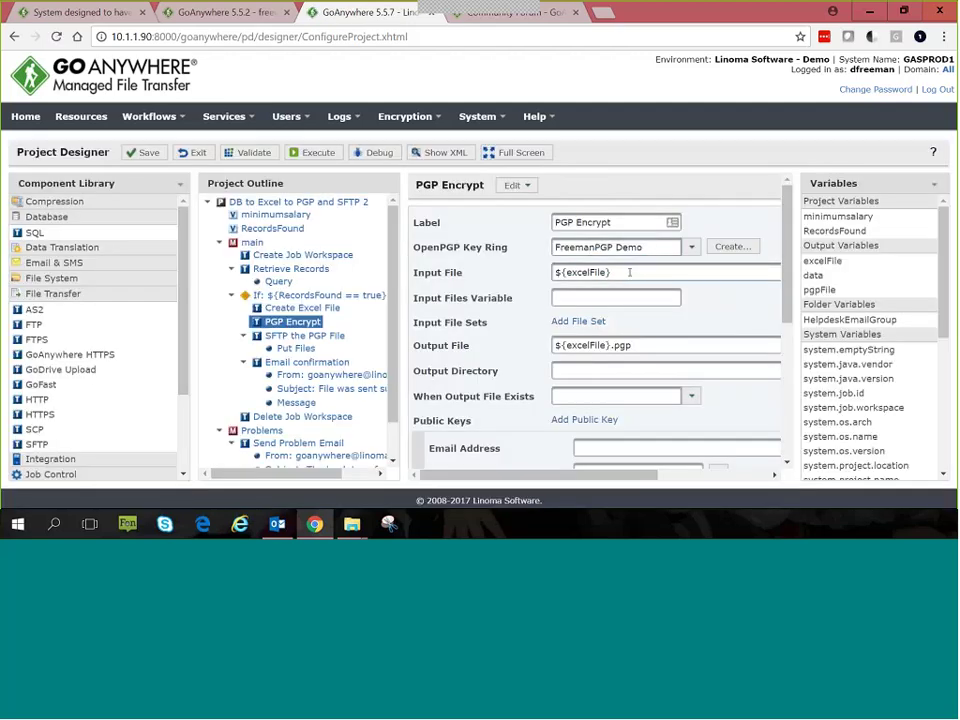
# Step: Set the PGP Encrypt input file to the excelFile variable, leaving the key ring unchanged
pyautogui.moveTo(630, 272); pyautogui.dragTo(459, 291)
pyautogui.press('BackSpace')
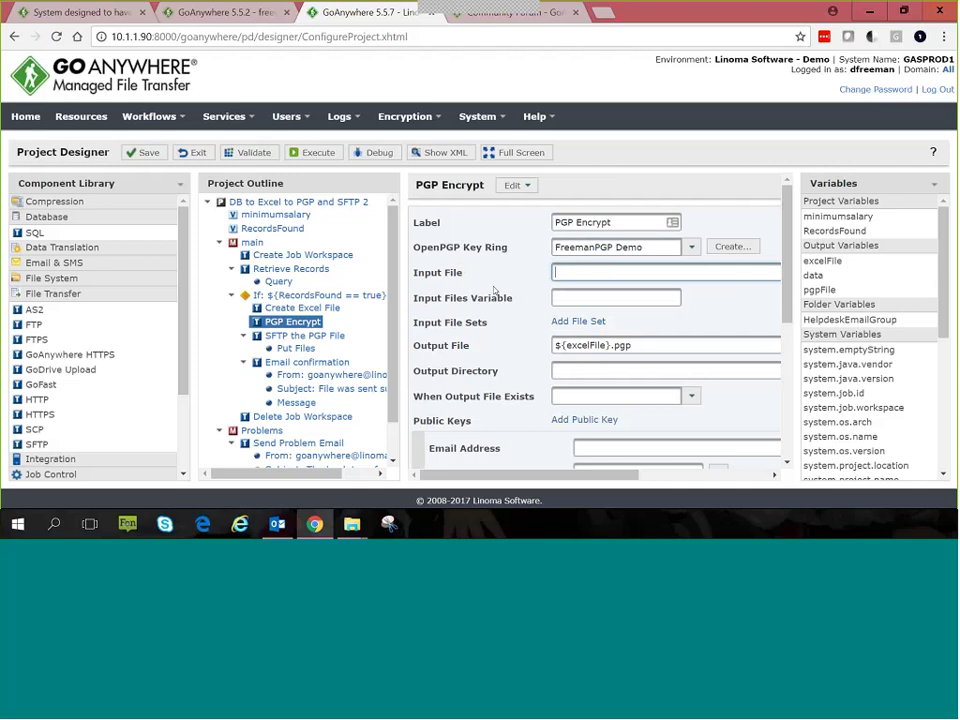
pyautogui.moveTo(836, 260); pyautogui.dragTo(619, 270)
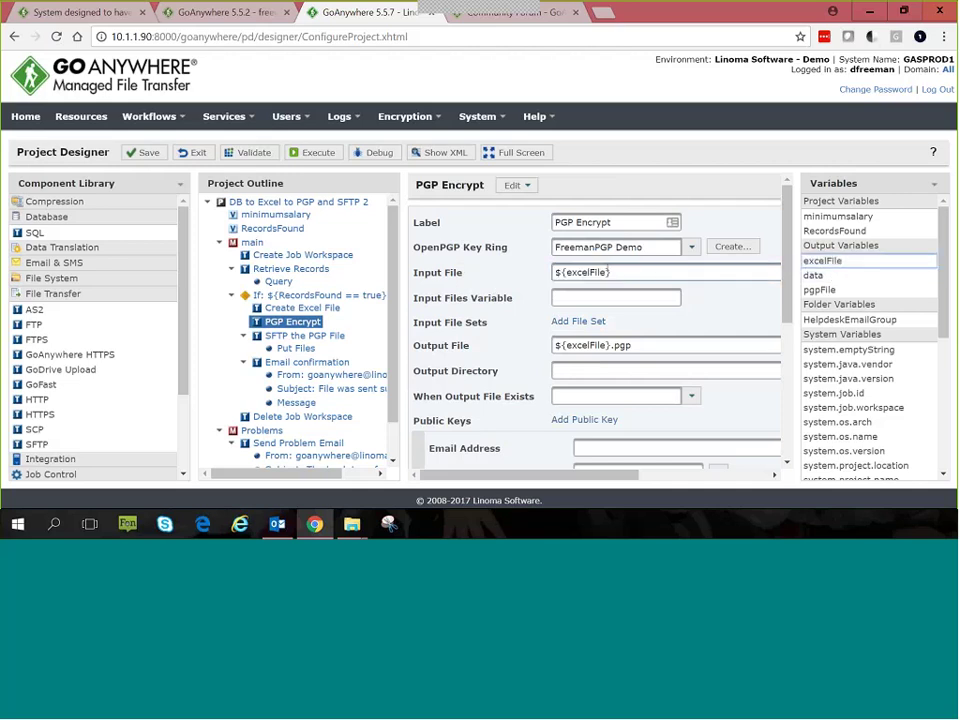
pyautogui.click(689, 250)
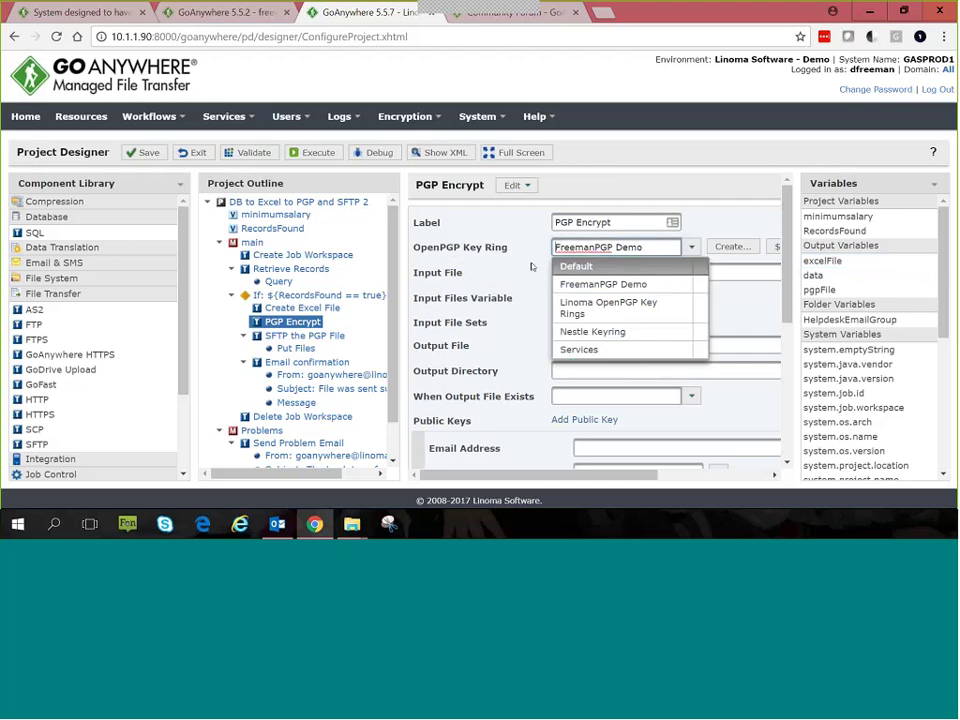
pyautogui.click(658, 280)
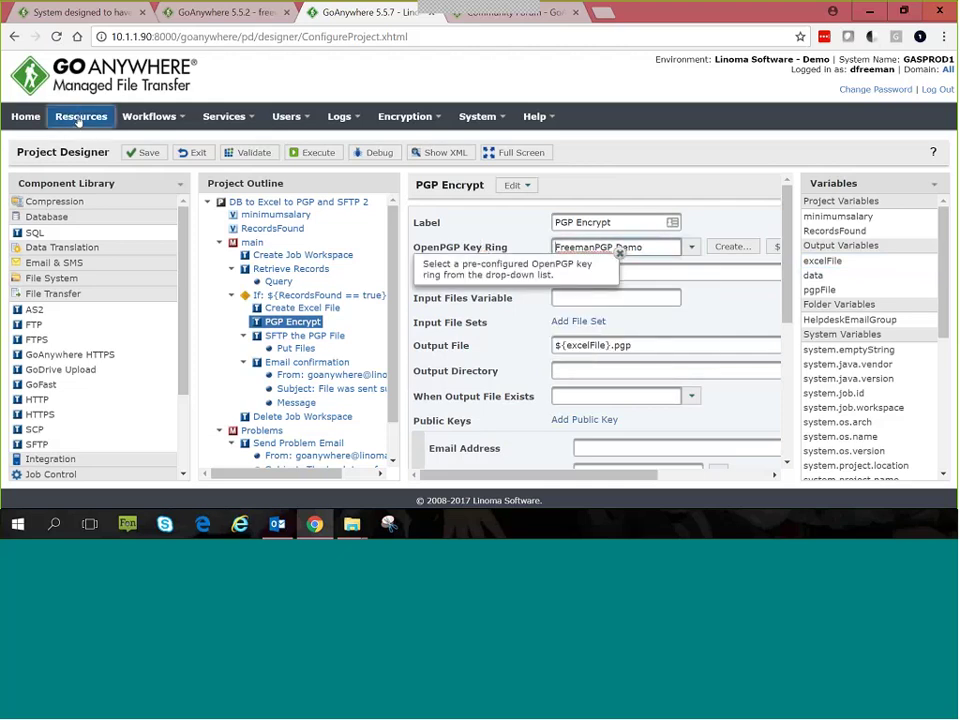
# Step: Review the encryption options and confirm the pgpFile output variable
pyautogui.click(440, 118)
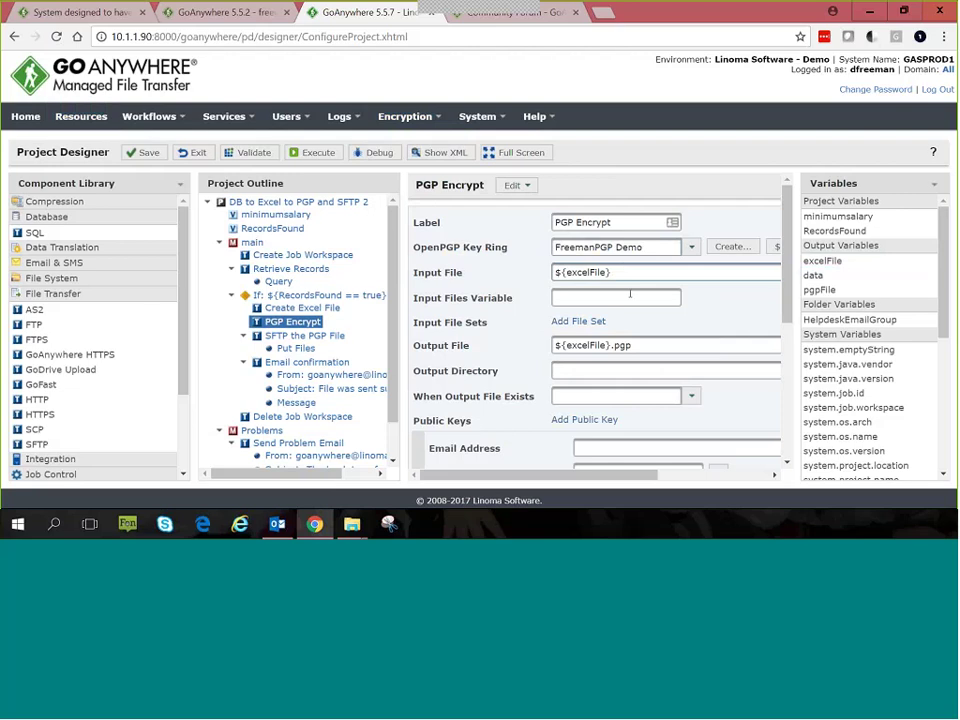
pyautogui.scroll(-3, 640, 300)
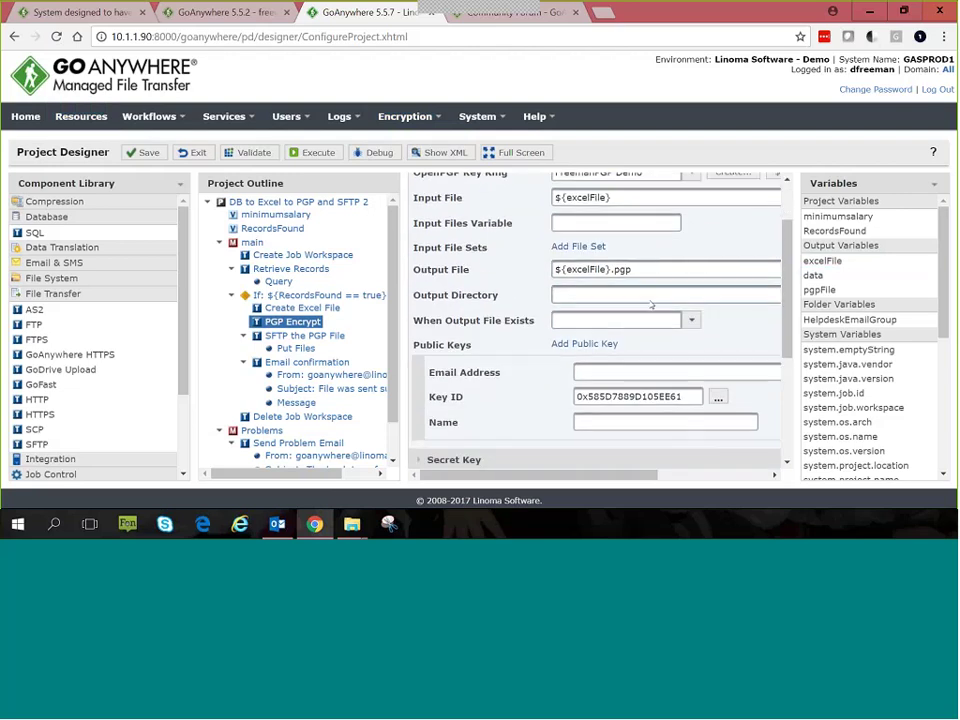
pyautogui.scroll(-5, 651, 304)
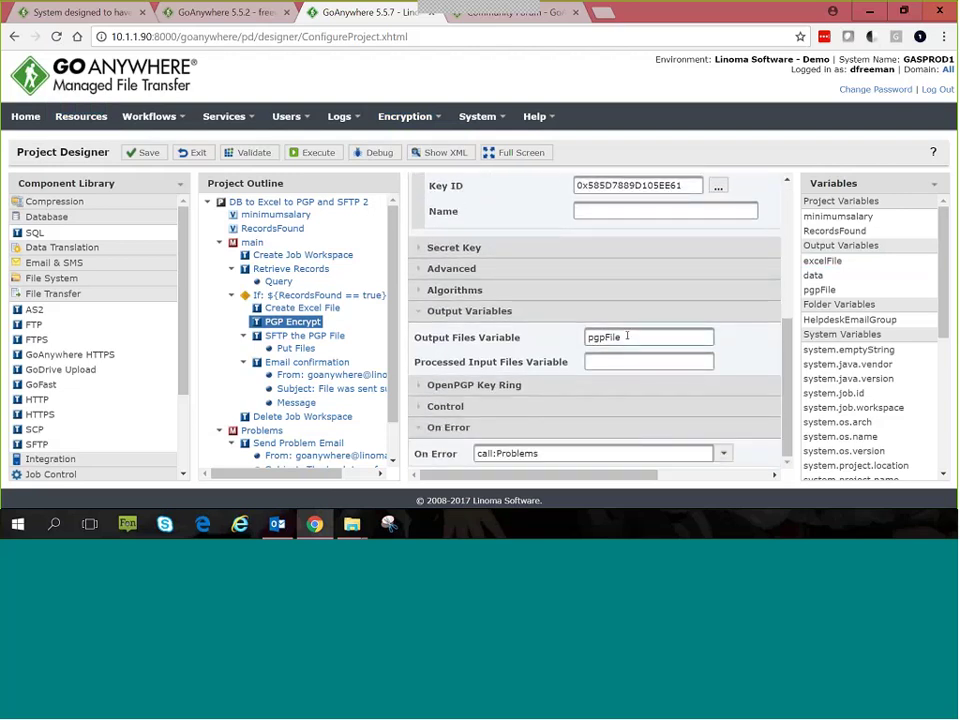
pyautogui.doubleClick(627, 336)
pyautogui.click(315, 335)
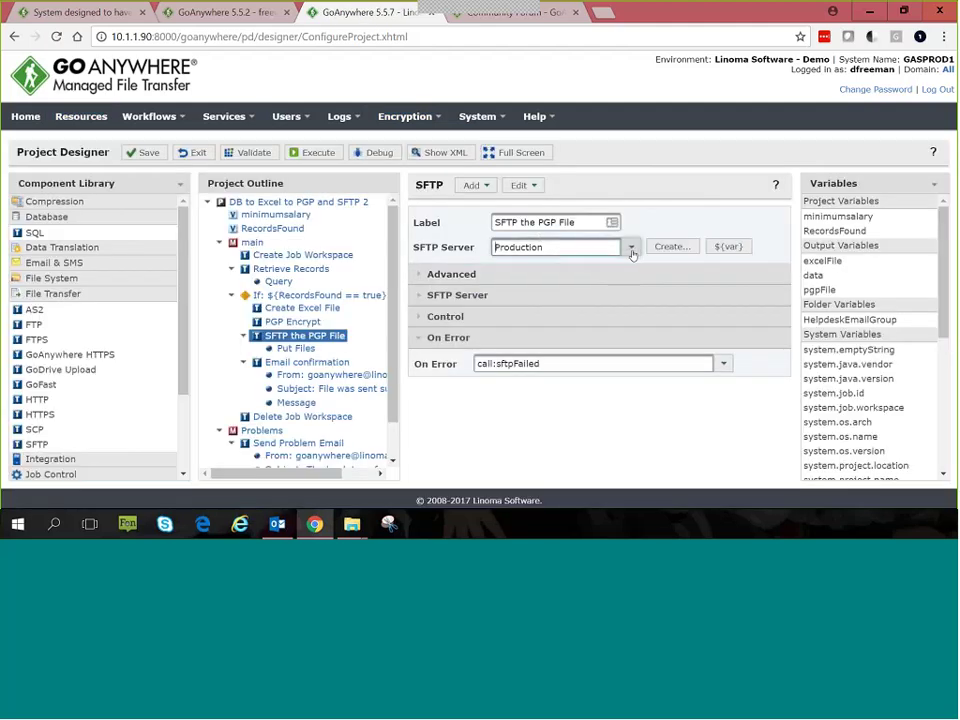
pyautogui.click(632, 248)
pyautogui.click(673, 224)
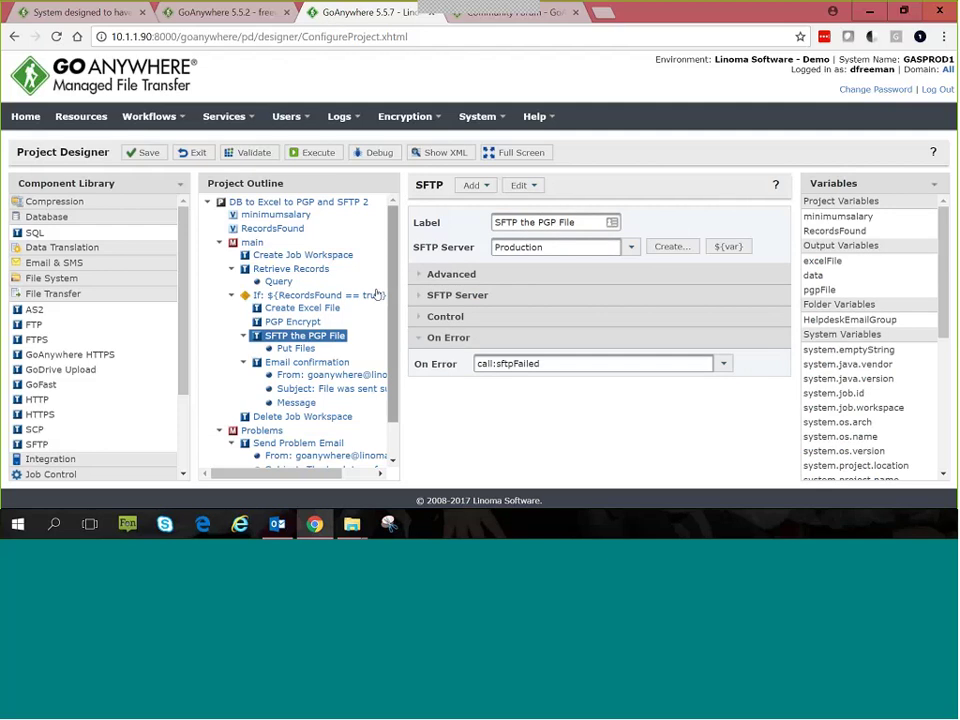
pyautogui.click(295, 348)
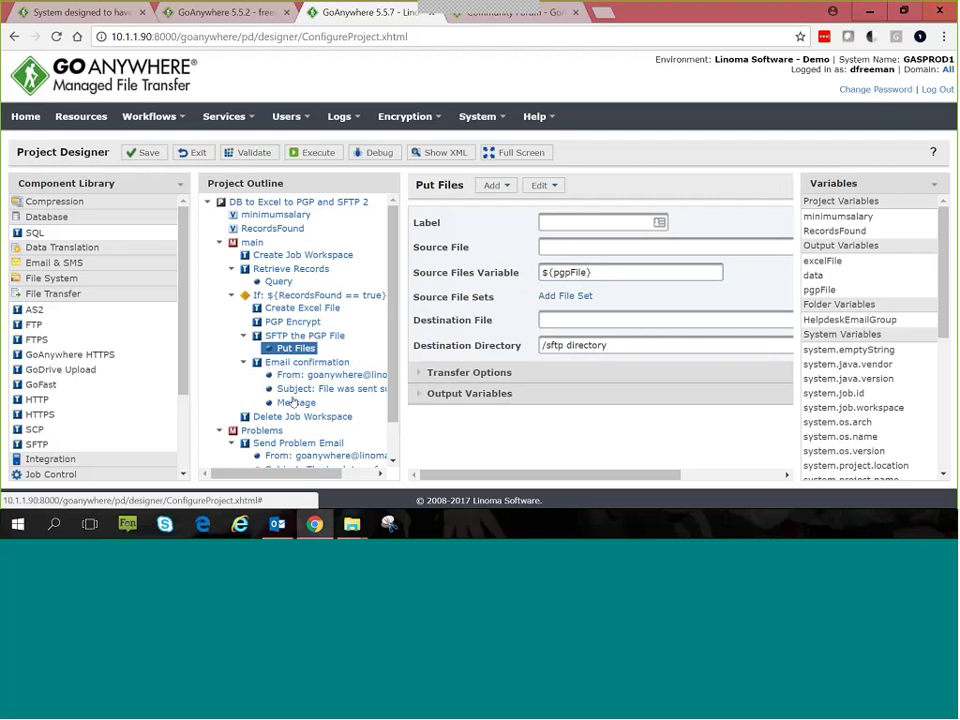
pyautogui.click(251, 244)
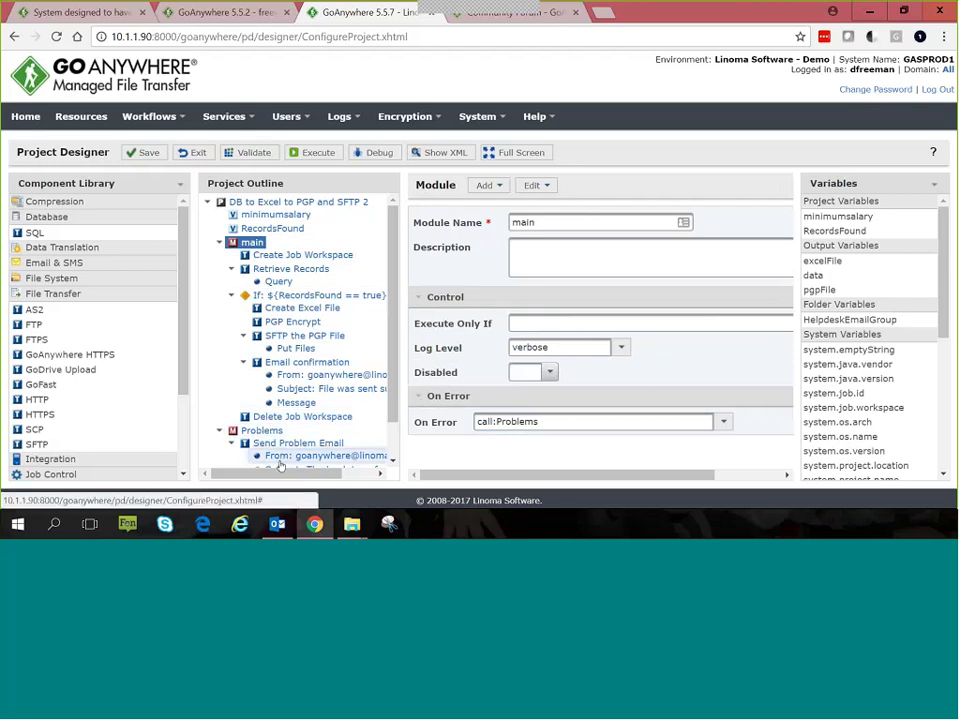
pyautogui.click(276, 336)
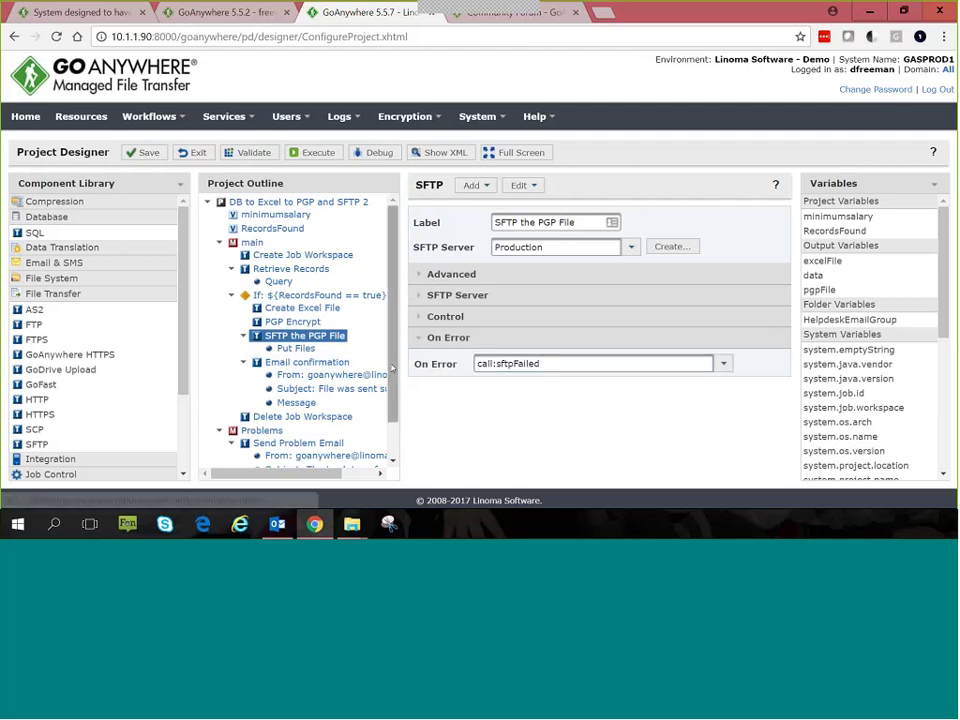
pyautogui.scroll(-1, 393, 369)
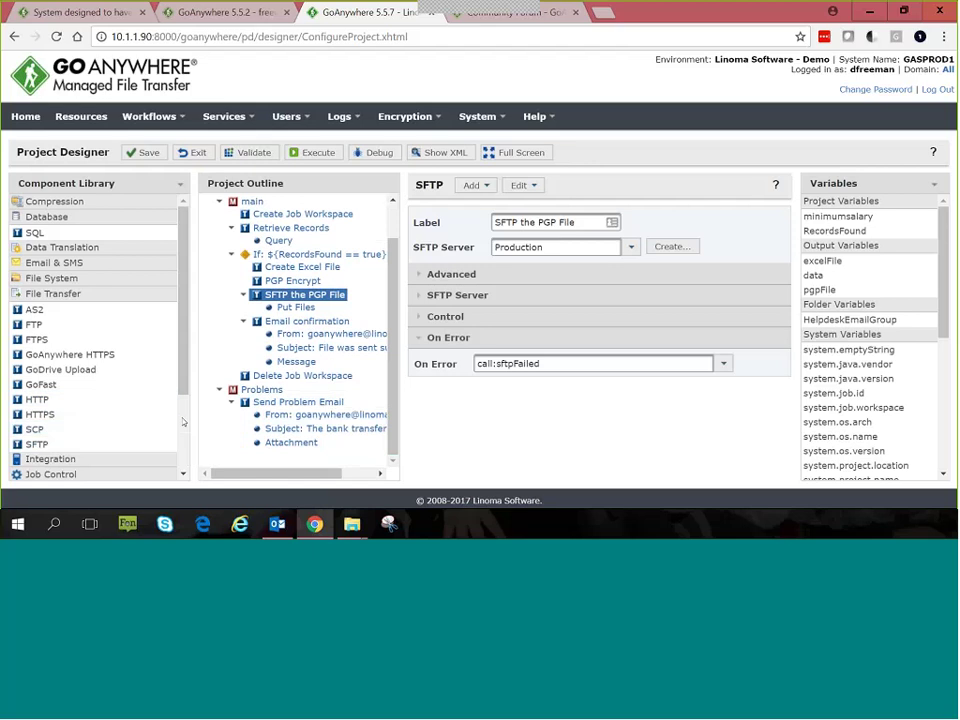
pyautogui.scroll(-2, 175, 423)
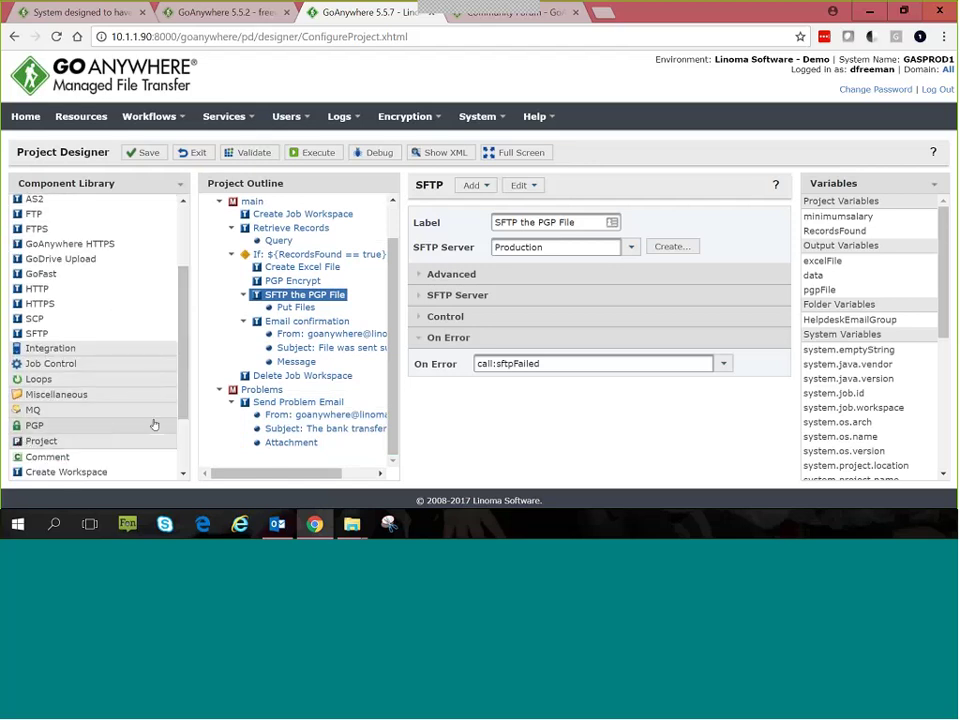
pyautogui.scroll(-2, 100, 425)
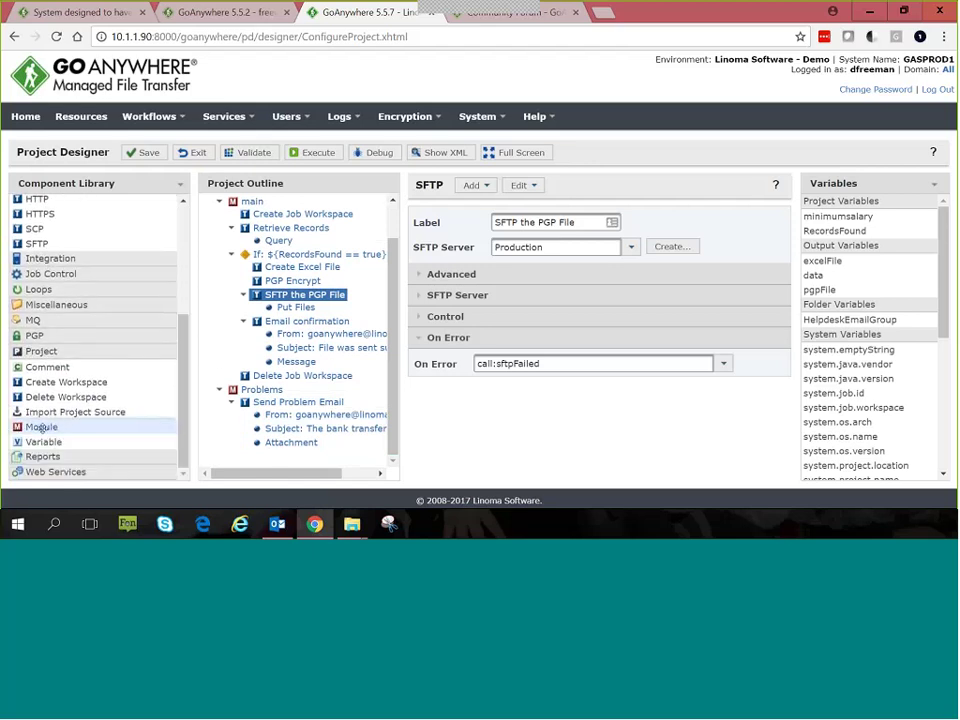
pyautogui.moveTo(43, 428); pyautogui.dragTo(215, 458)
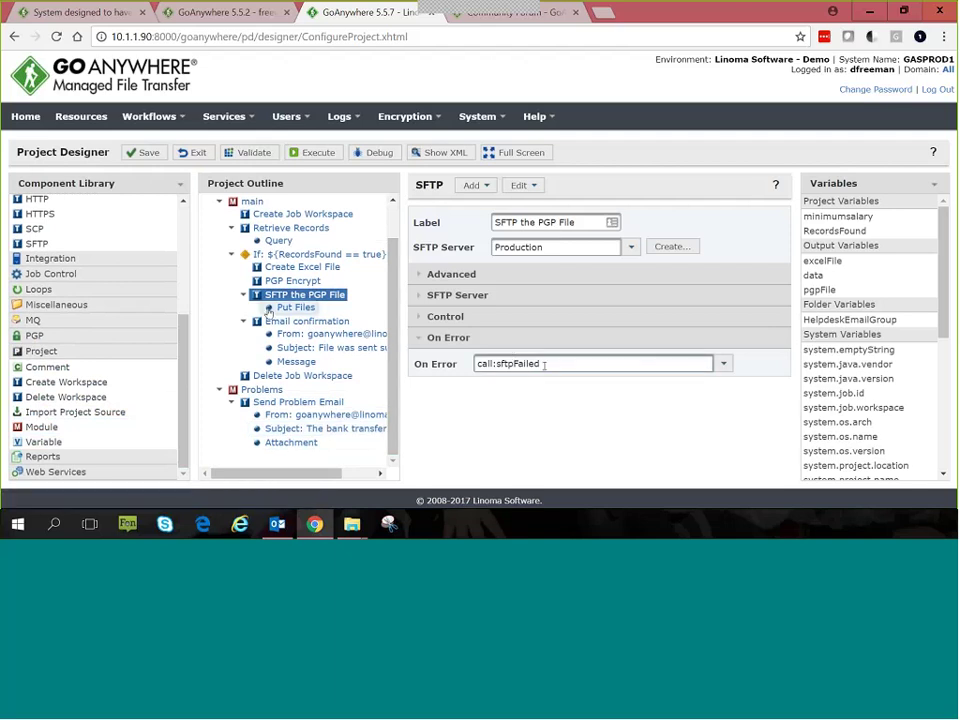
pyautogui.scroll(2, 277, 343)
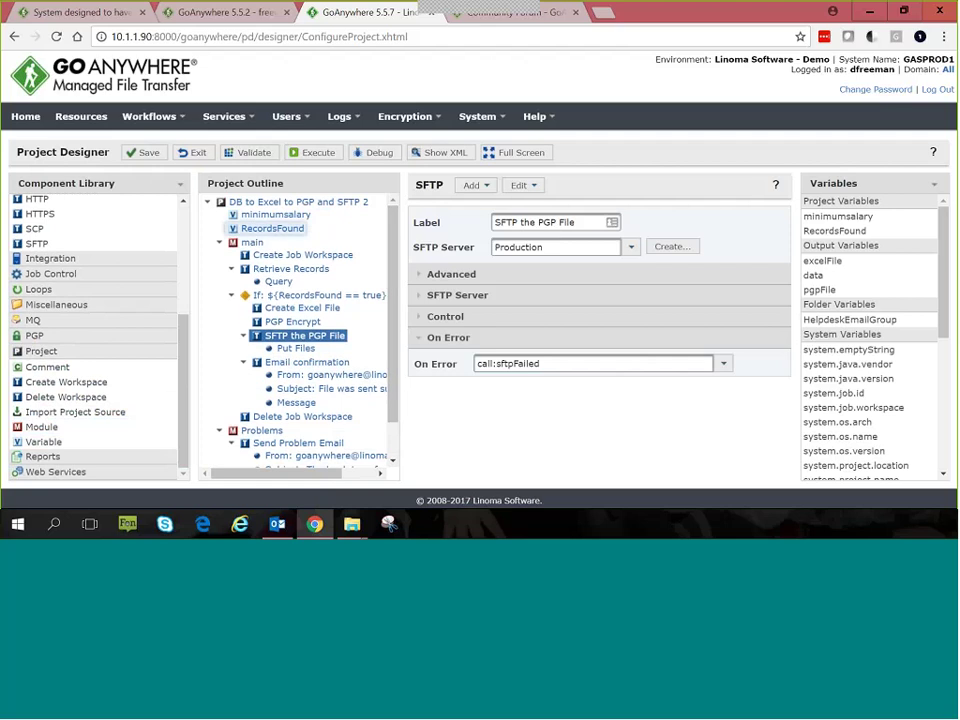
# Step: Execute DB to Excel to PGP and SFTP 2 and open Workflows > Completed Jobs
pyautogui.click(307, 155)
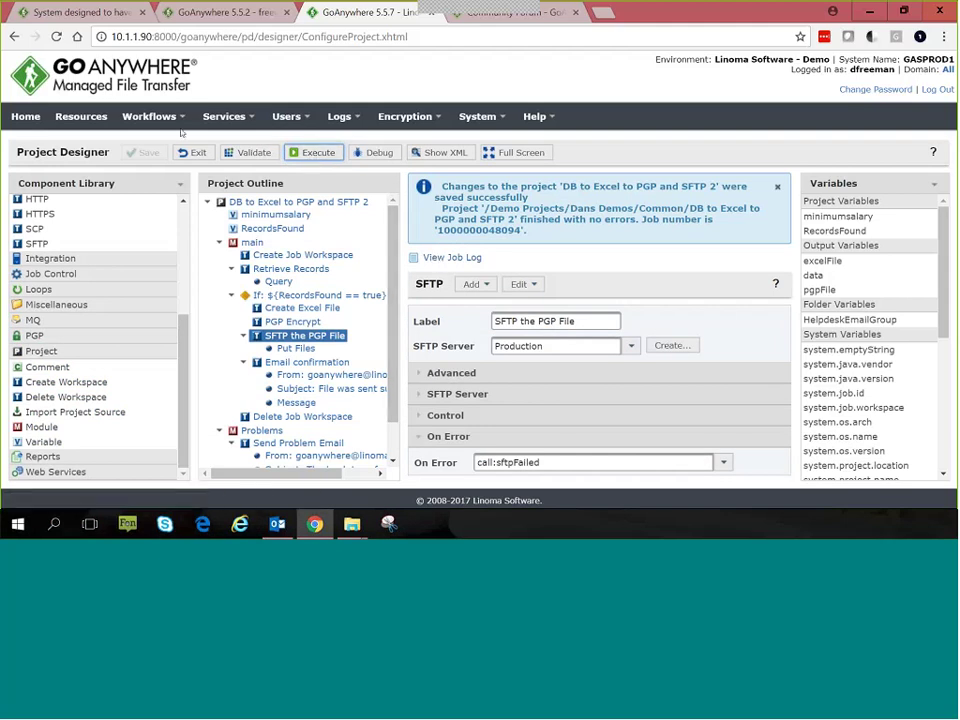
pyautogui.moveTo(186, 120)
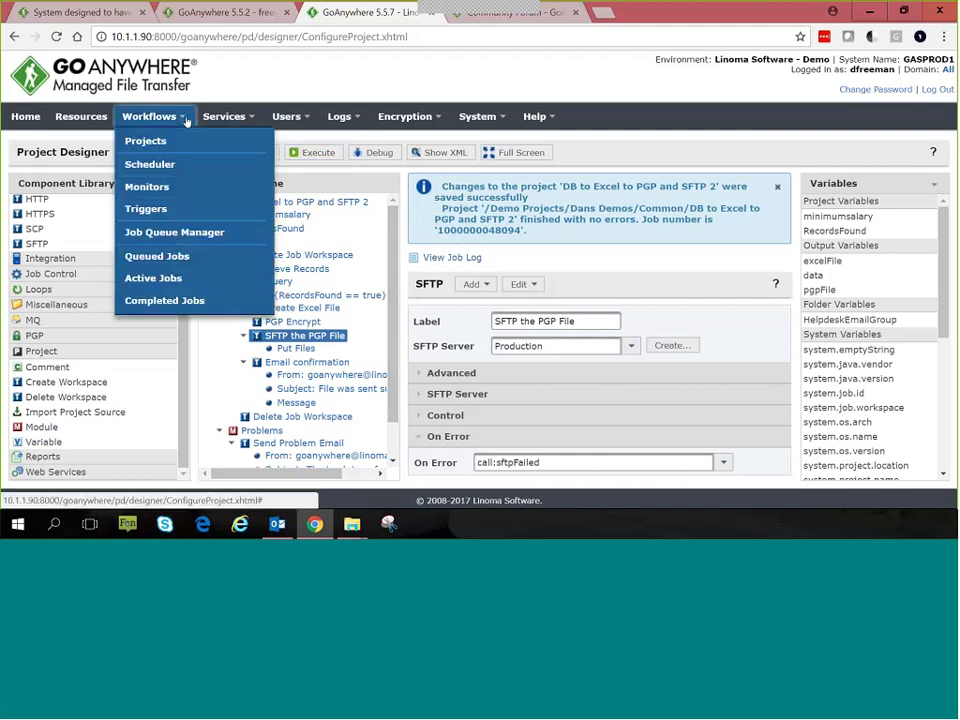
pyautogui.click(164, 302)
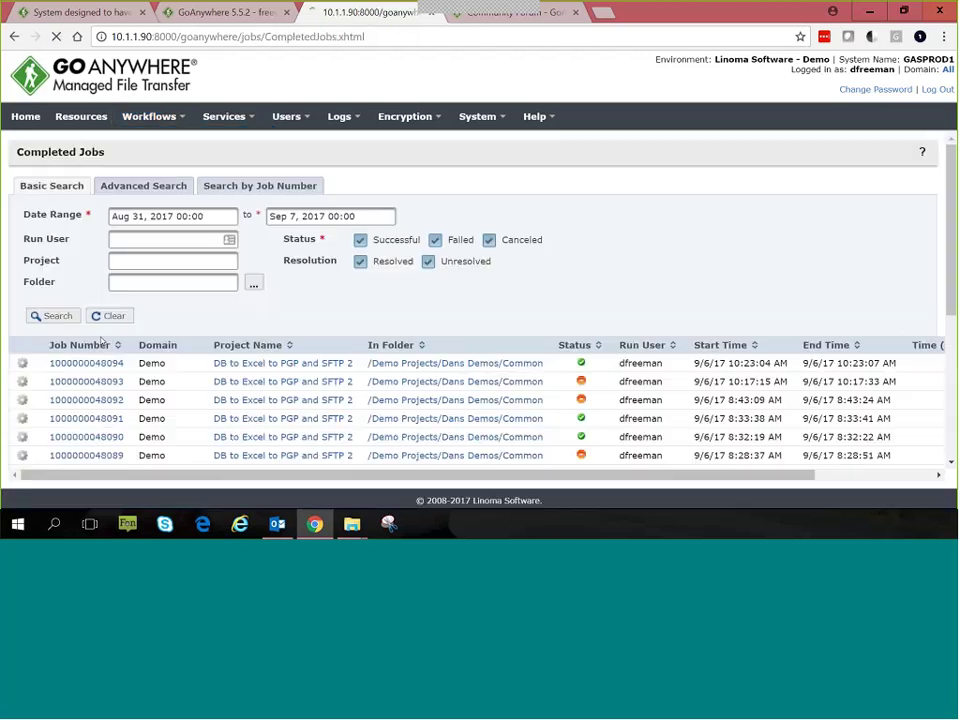
pyautogui.click(82, 371)
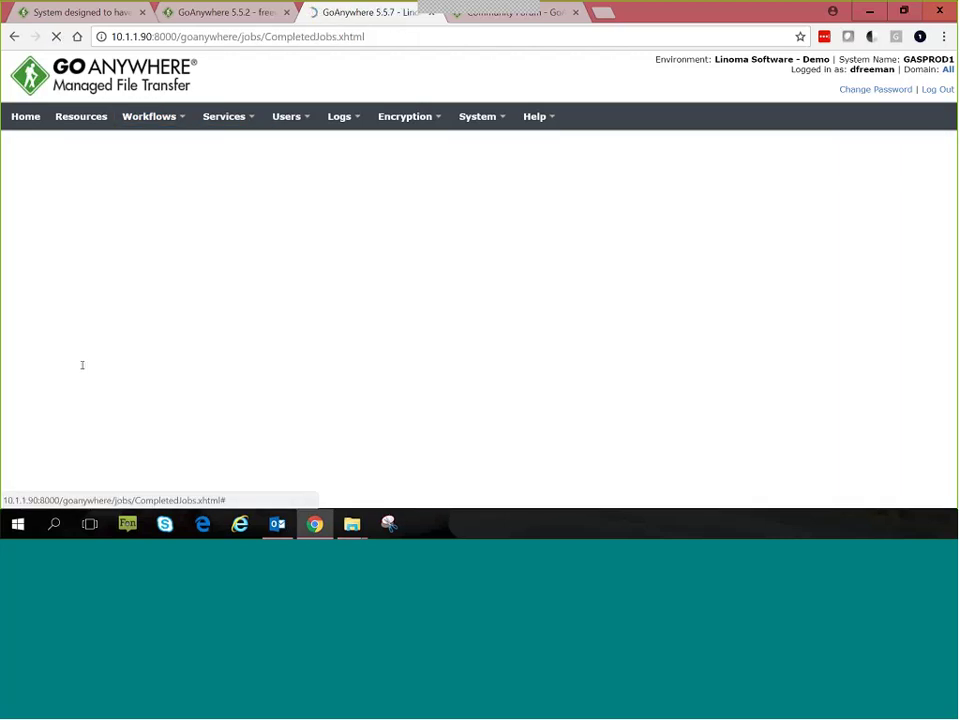
pyautogui.scroll(-2, 240, 290)
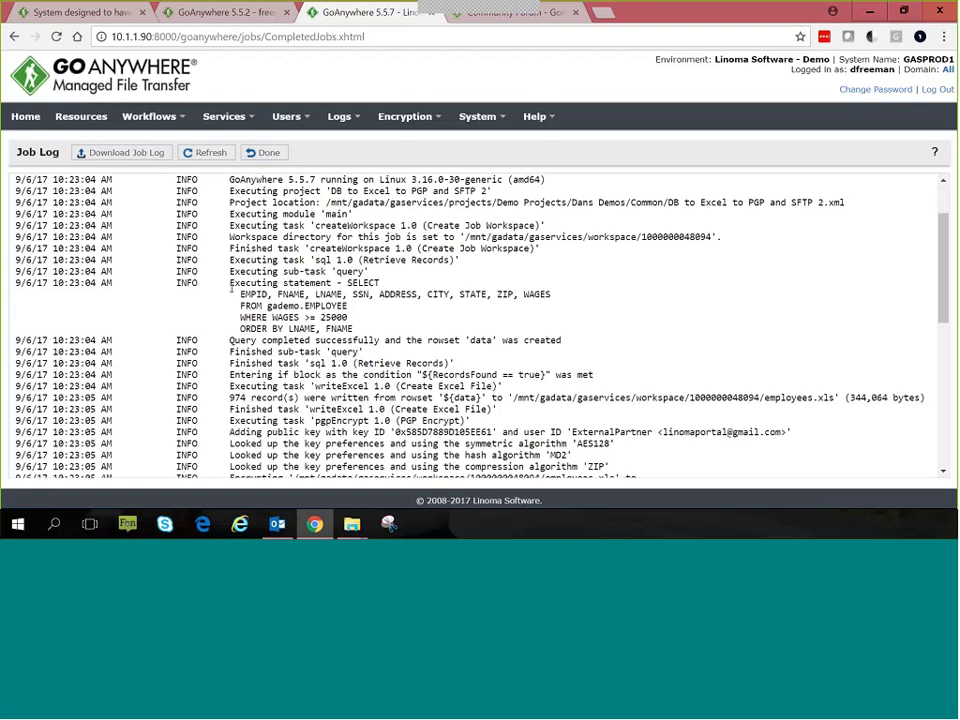
pyautogui.moveTo(229, 283); pyautogui.dragTo(350, 317)
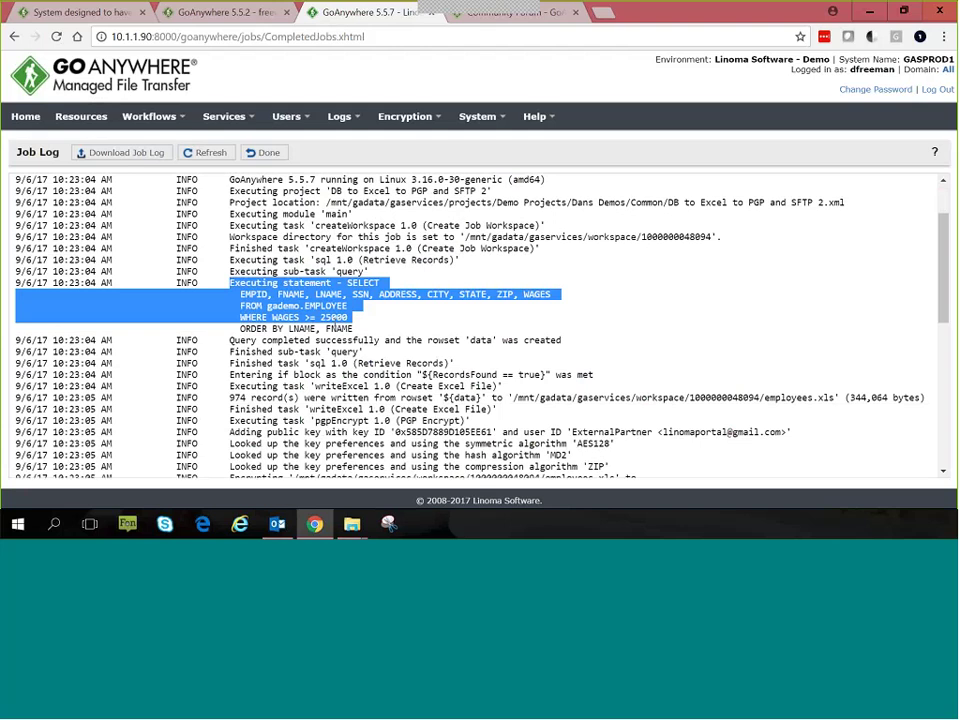
pyautogui.click(320, 328)
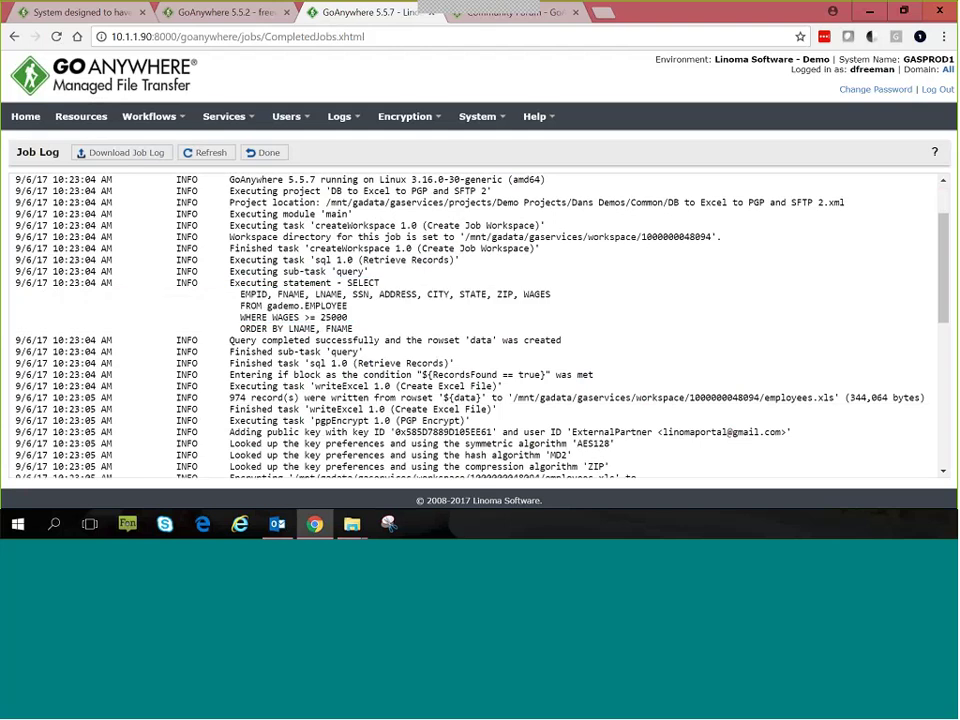
pyautogui.moveTo(229, 397); pyautogui.dragTo(297, 398)
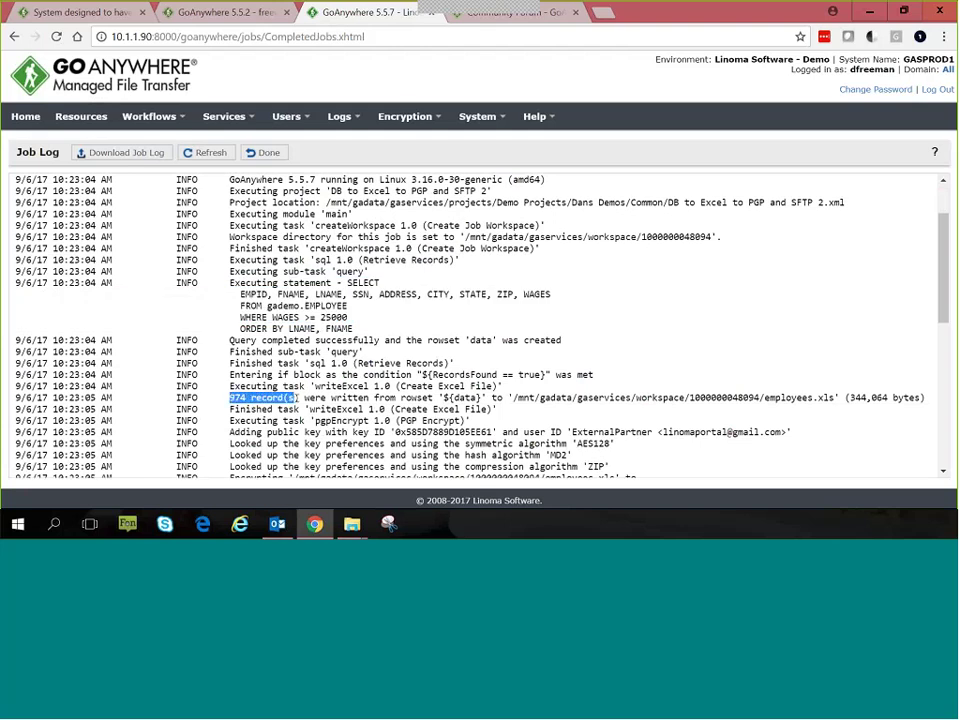
pyautogui.scroll(-3, 297, 398)
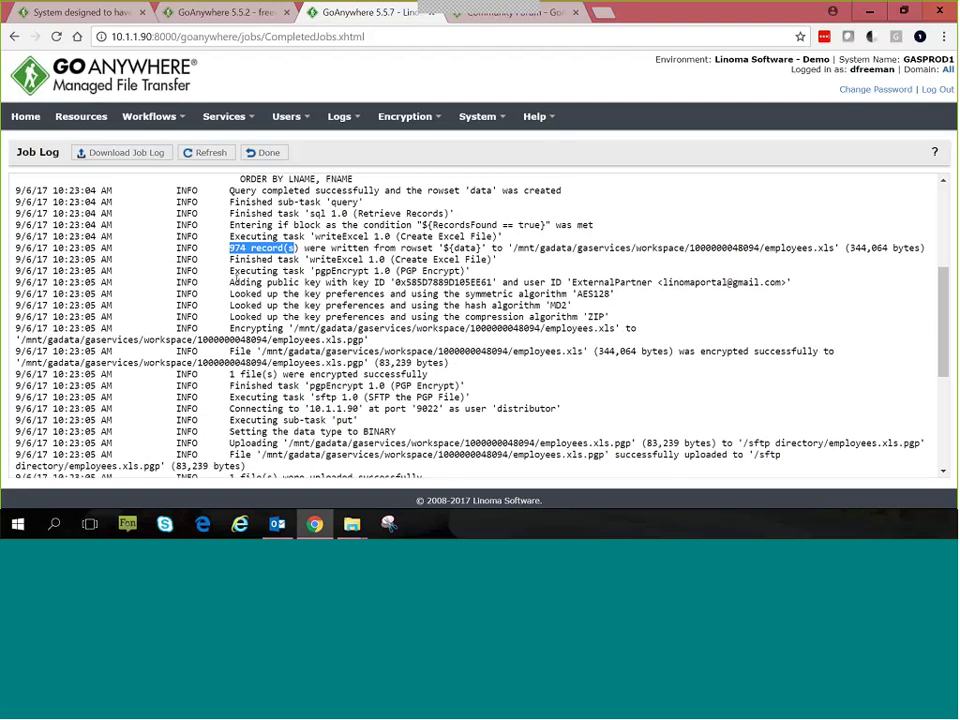
pyautogui.moveTo(229, 282); pyautogui.dragTo(328, 294)
pyautogui.scroll(-1, 328, 294)
pyautogui.scroll(-1, 328, 288)
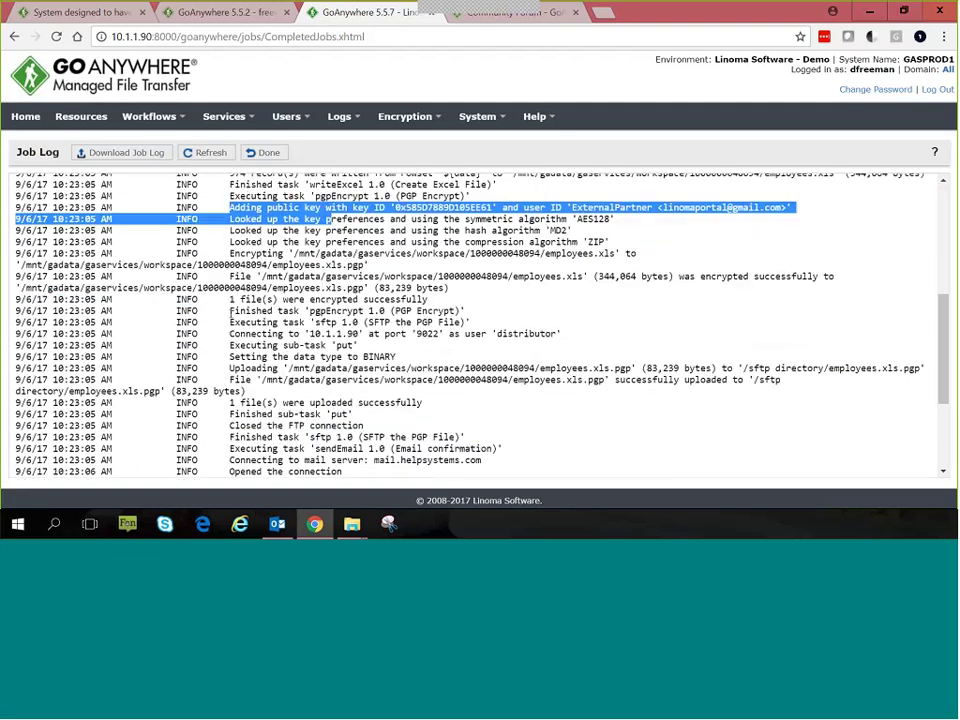
pyautogui.moveTo(248, 322); pyautogui.dragTo(355, 322)
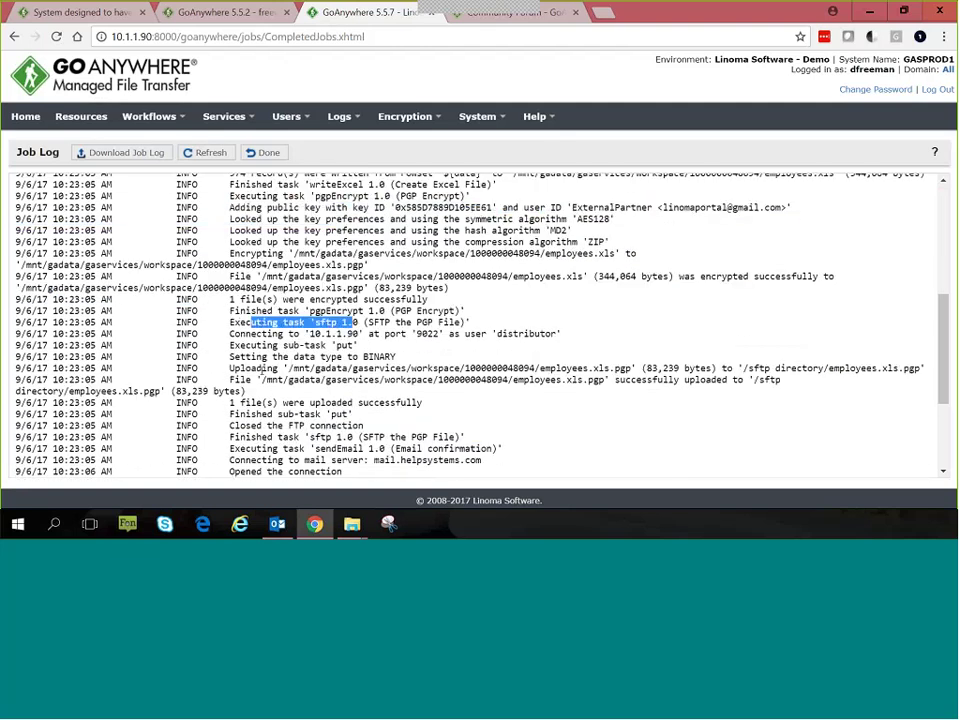
pyautogui.scroll(-4, 180, 216)
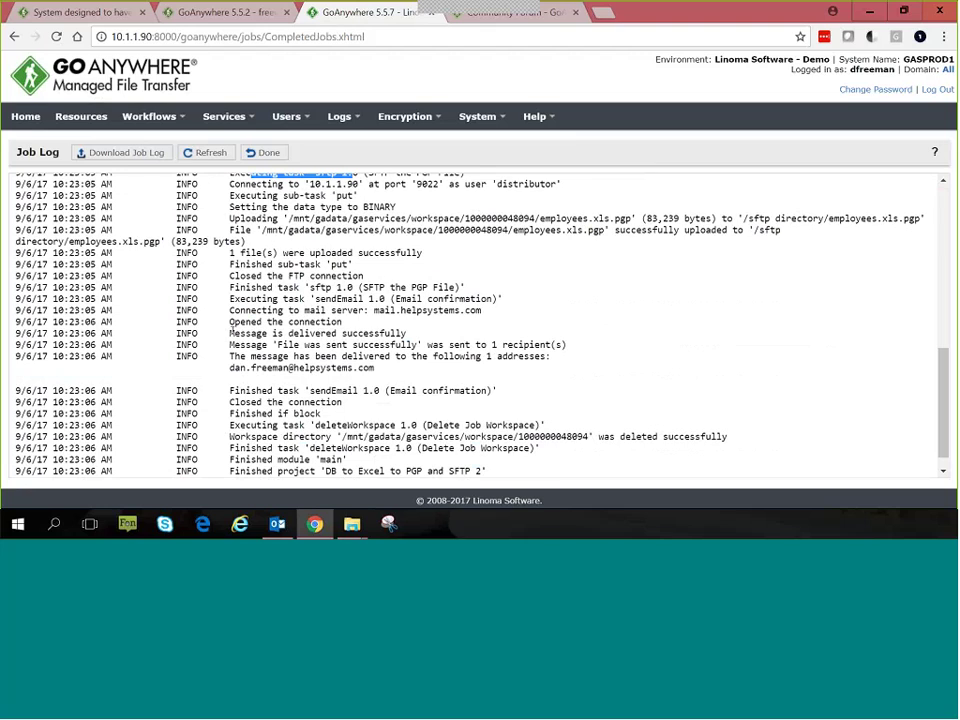
pyautogui.moveTo(229, 332); pyautogui.dragTo(392, 335)
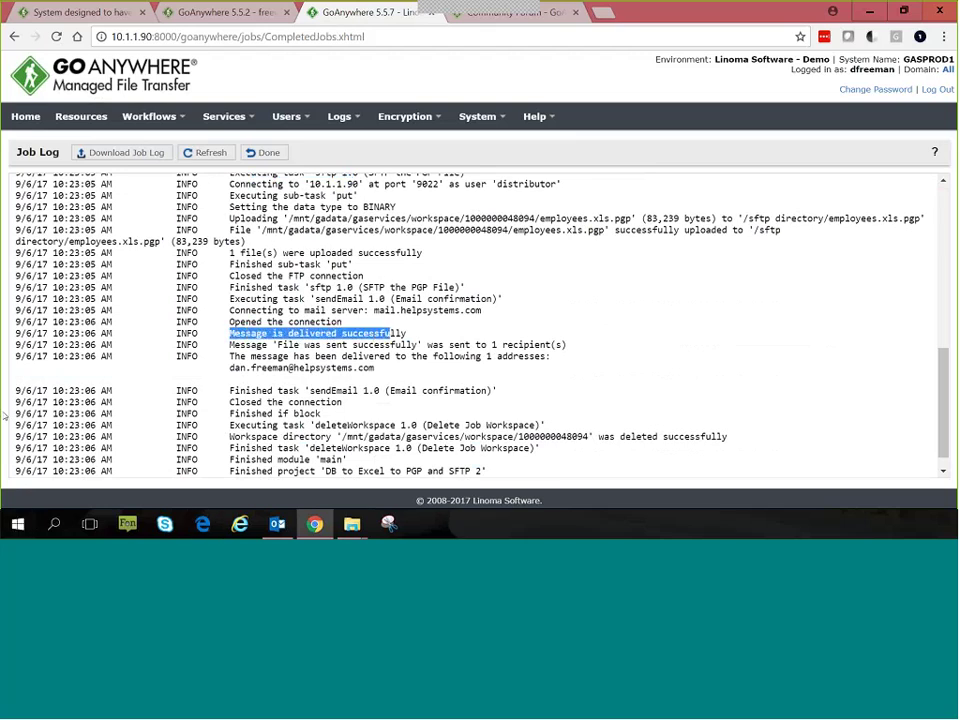
# Step: Check the 'File was sent successfully' email in Outlook, then return to the job log
pyautogui.hotkey('alt', 'Tab')
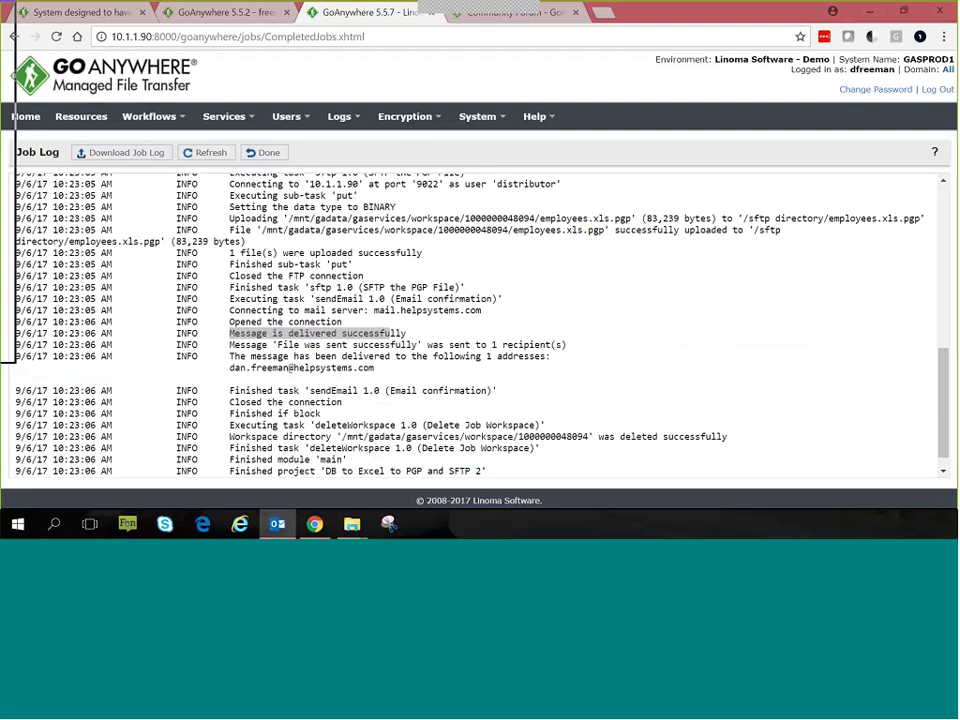
pyautogui.moveTo(0, 62)
pyautogui.mouseDown()
pyautogui.moveTo(373, 63)
pyautogui.moveTo(347, 64)
pyautogui.mouseUp()
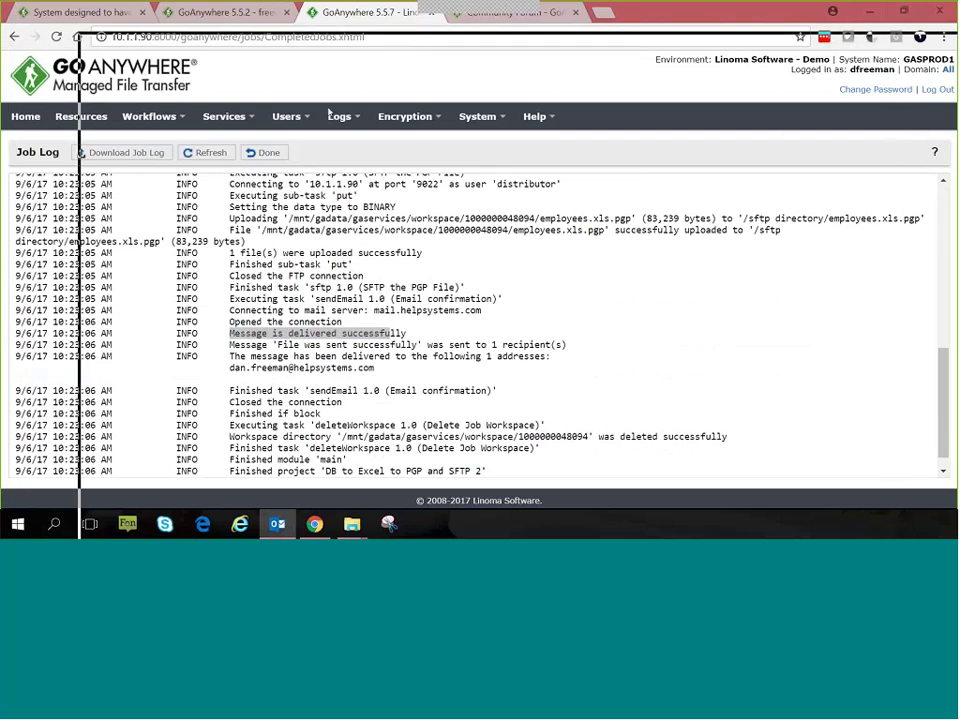
pyautogui.click(345, 250)
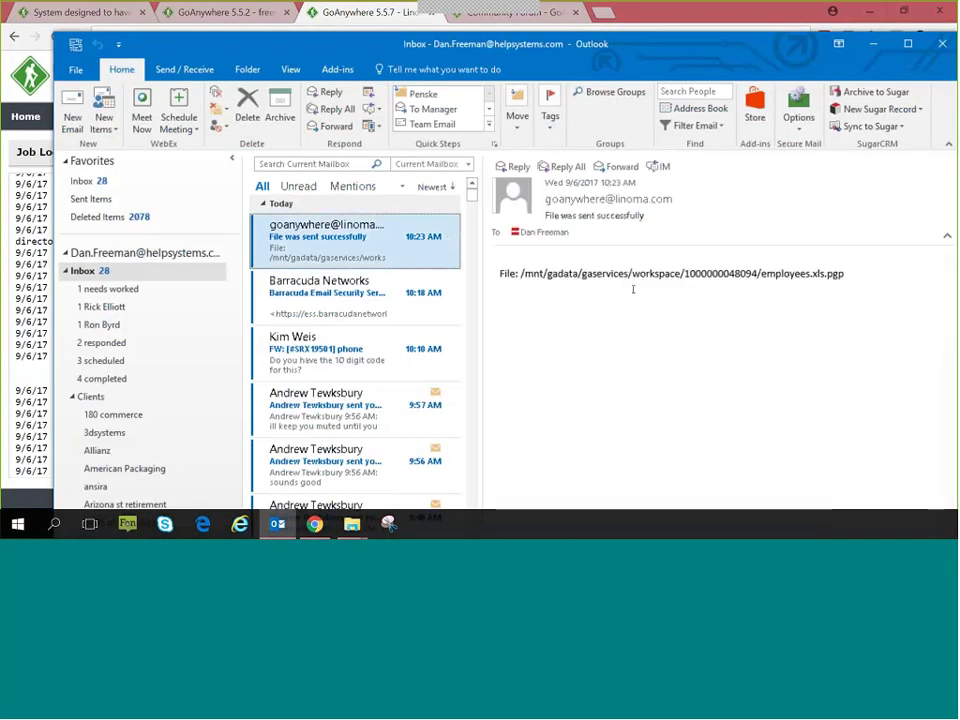
pyautogui.hotkey('alt', 'Tab')
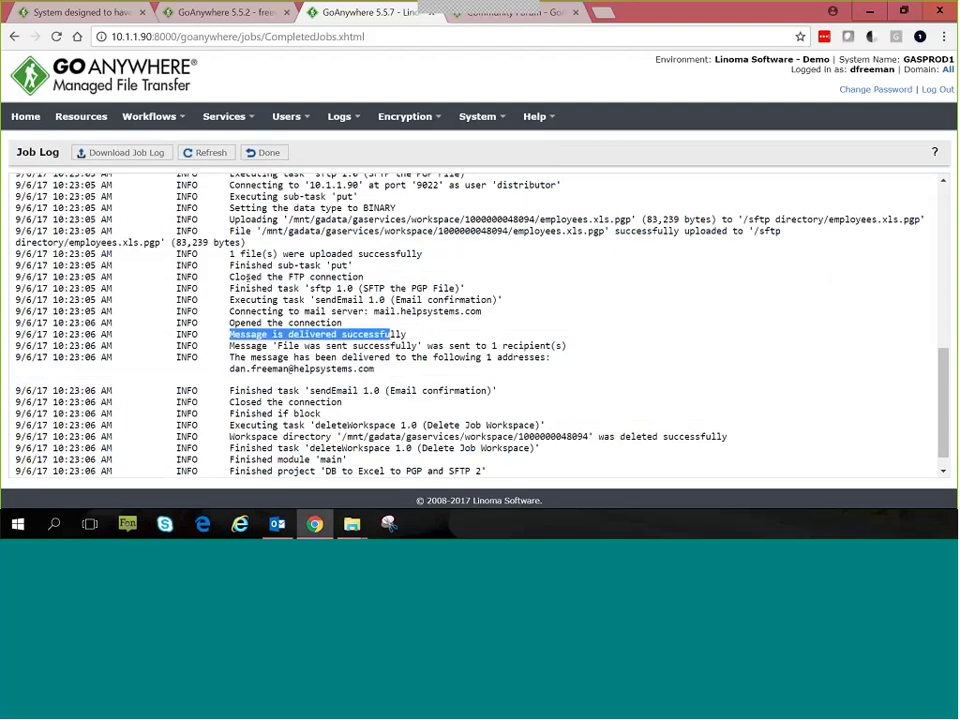
# Step: Close the job log with Done and bring up the Workflows menu
pyautogui.scroll(15, 247, 278)
pyautogui.click(262, 152)
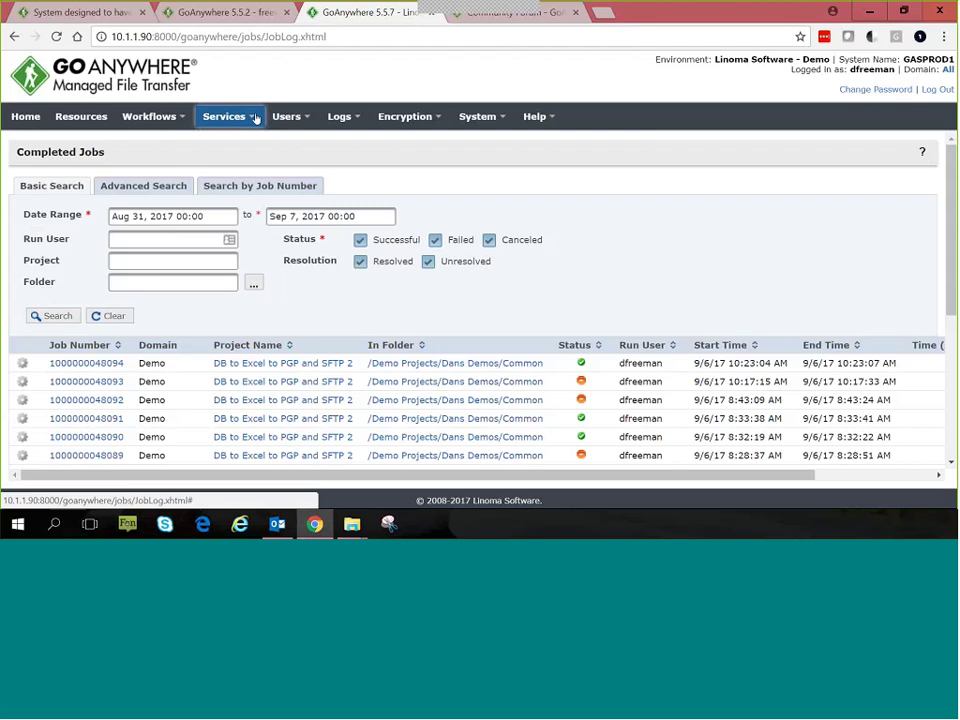
pyautogui.click(183, 124)
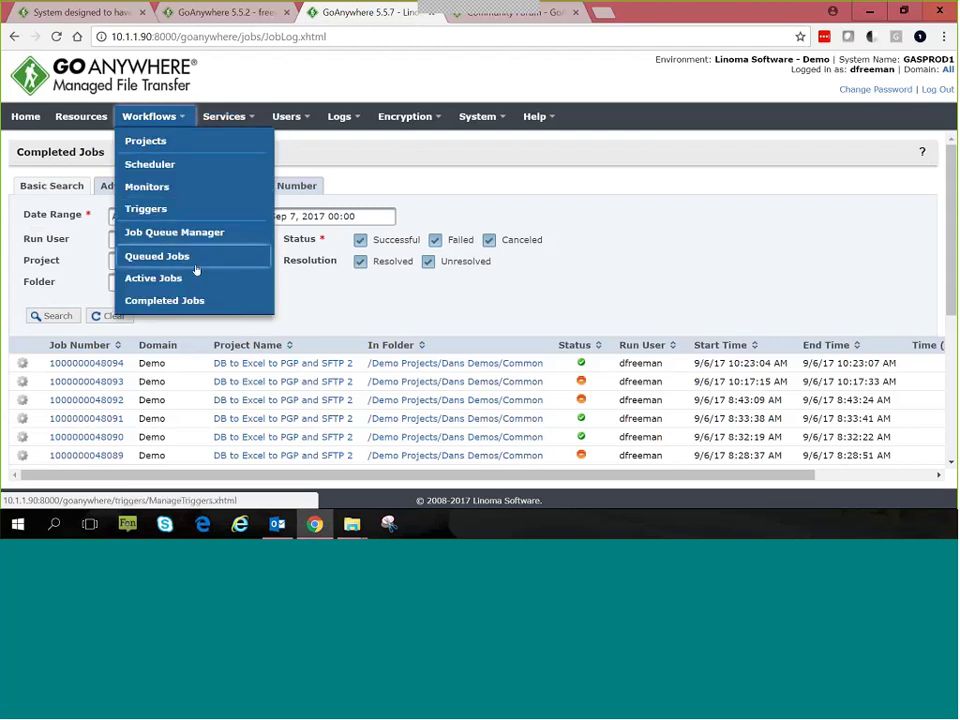
# Step: Run DB to Excel to PGP and SFTP 2 via Execute Advanced with minimumsalary 90000
pyautogui.click(200, 145)
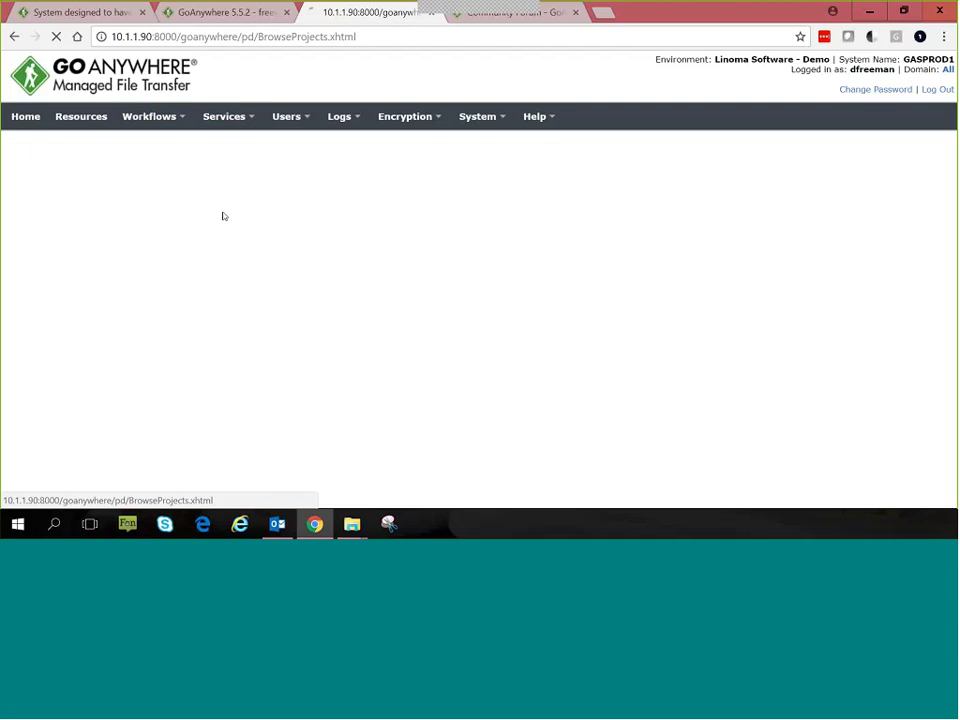
pyautogui.scroll(-4, 300, 317)
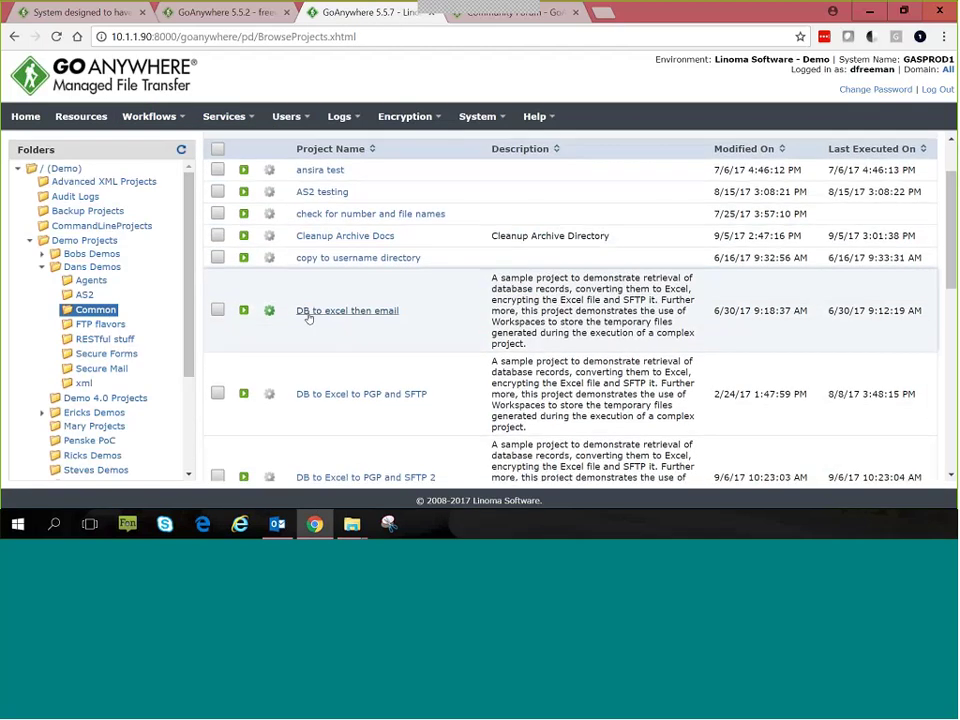
pyautogui.click(279, 336)
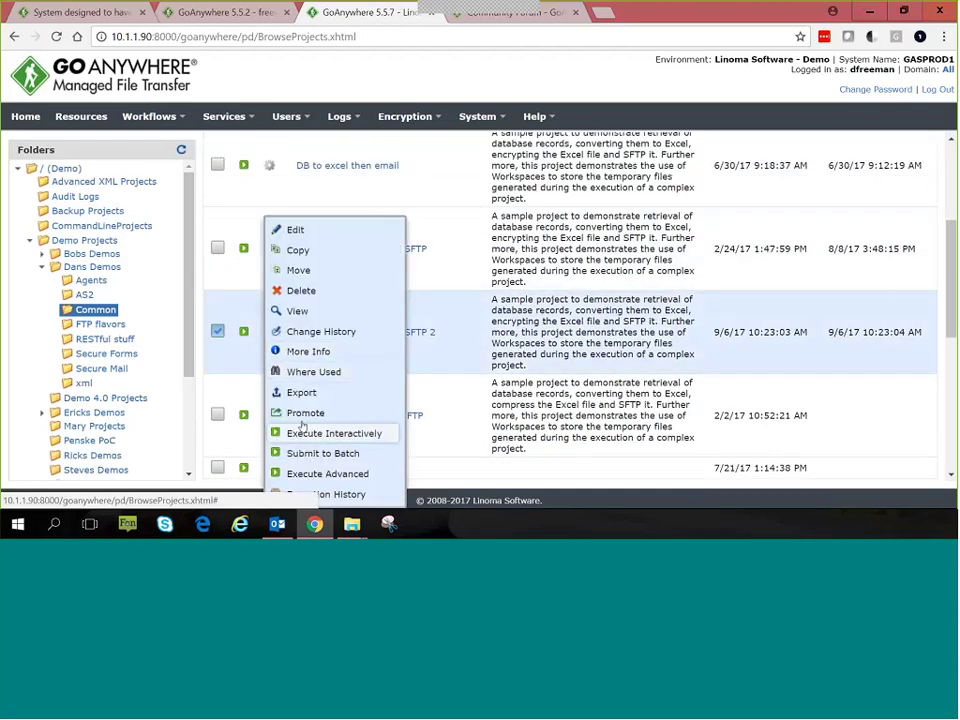
pyautogui.click(330, 474)
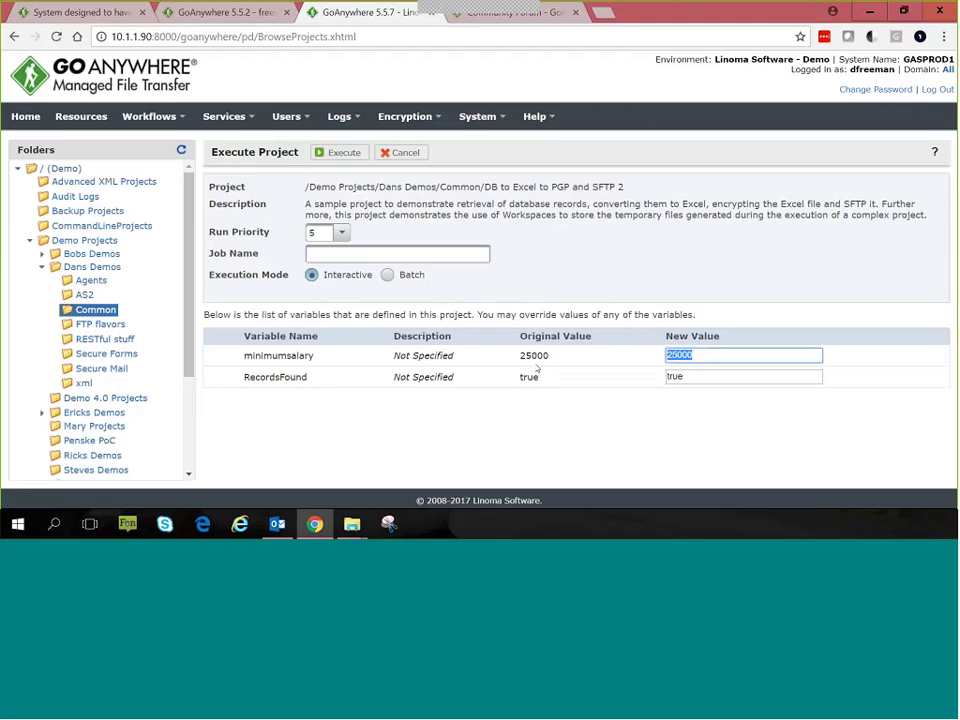
pyautogui.write('90000')
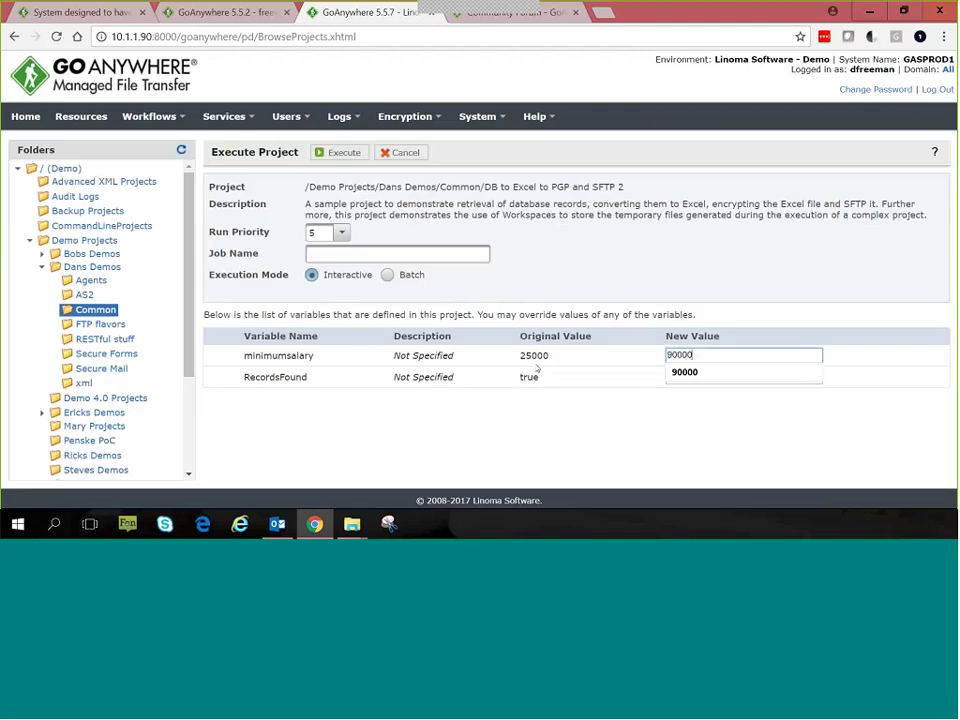
pyautogui.click(688, 371)
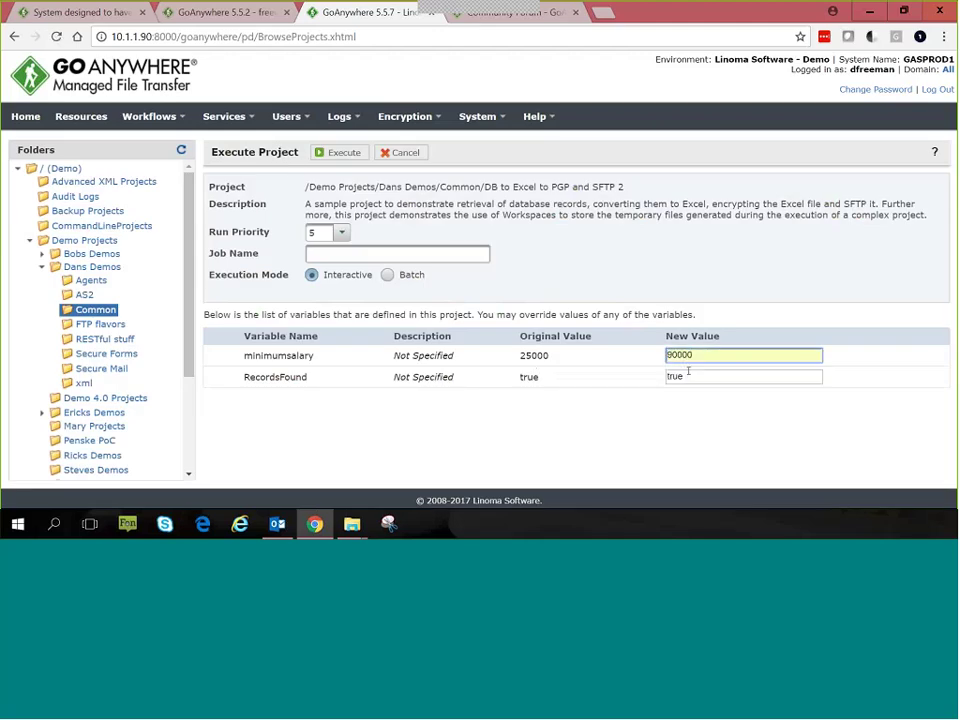
pyautogui.click(344, 152)
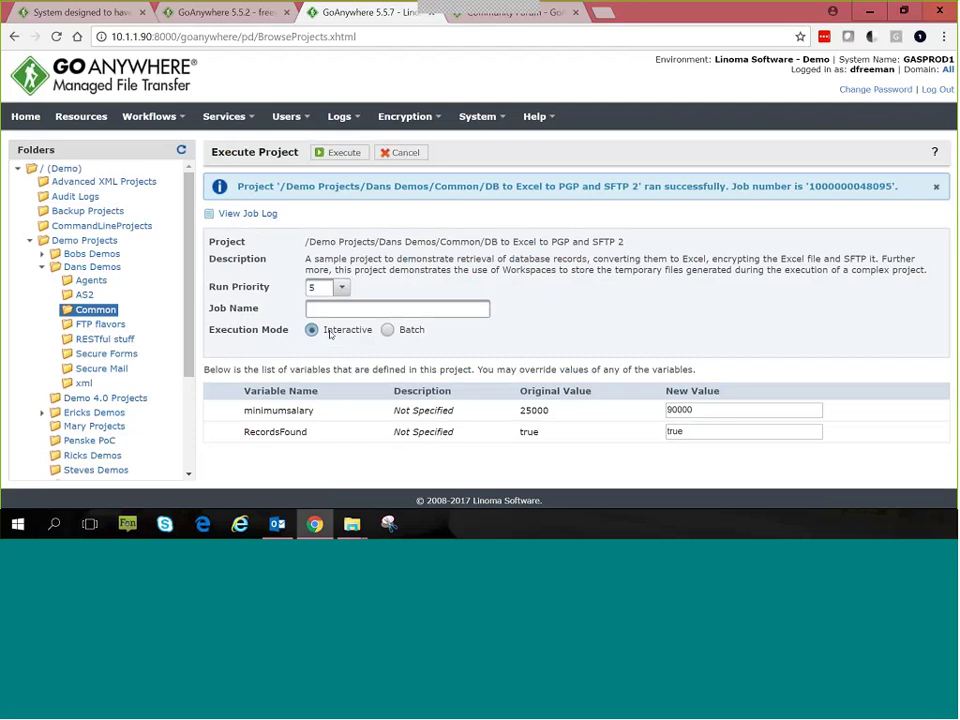
# Step: Open the rerun's job log and highlight the WAGES >= 90000 filter and 172 records
pyautogui.click(244, 214)
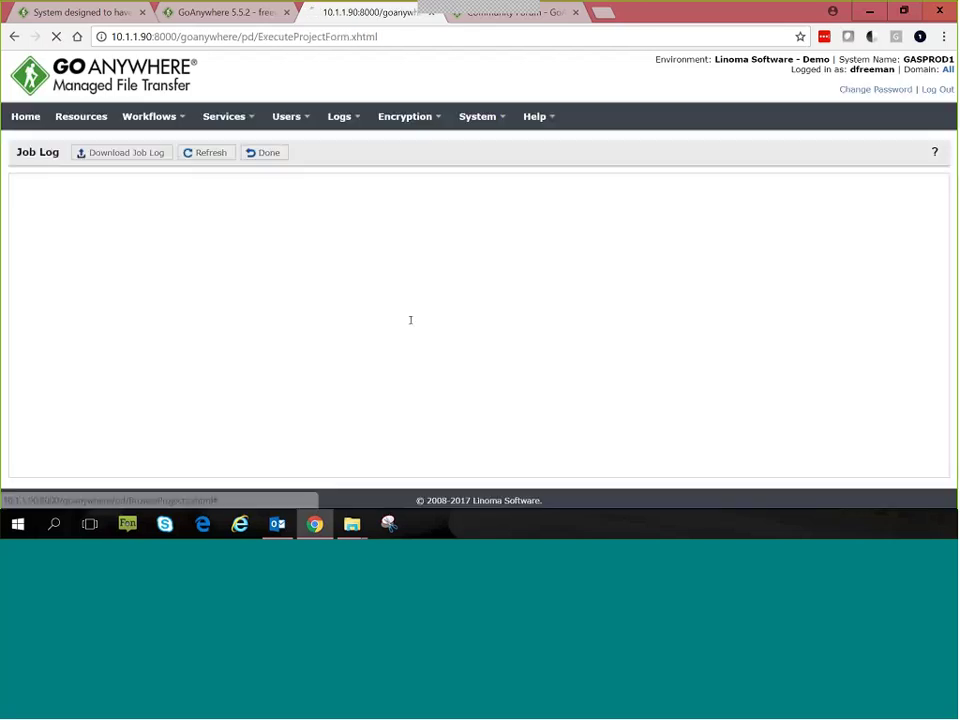
pyautogui.scroll(-2, 288, 254)
pyautogui.moveTo(287, 254); pyautogui.dragTo(347, 254)
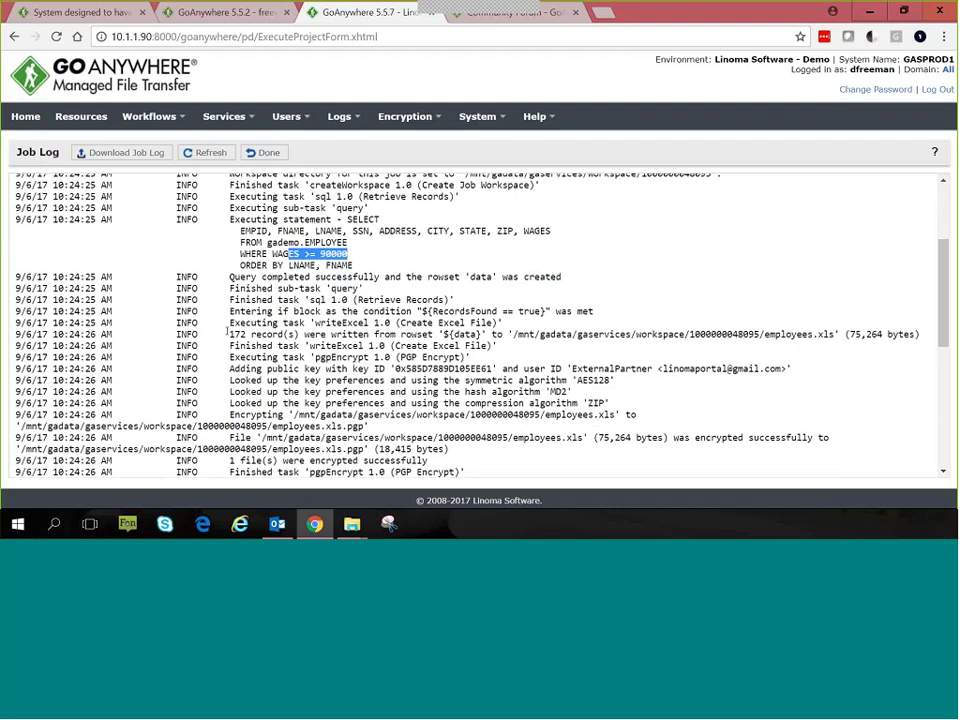
pyautogui.moveTo(227, 334); pyautogui.dragTo(297, 334)
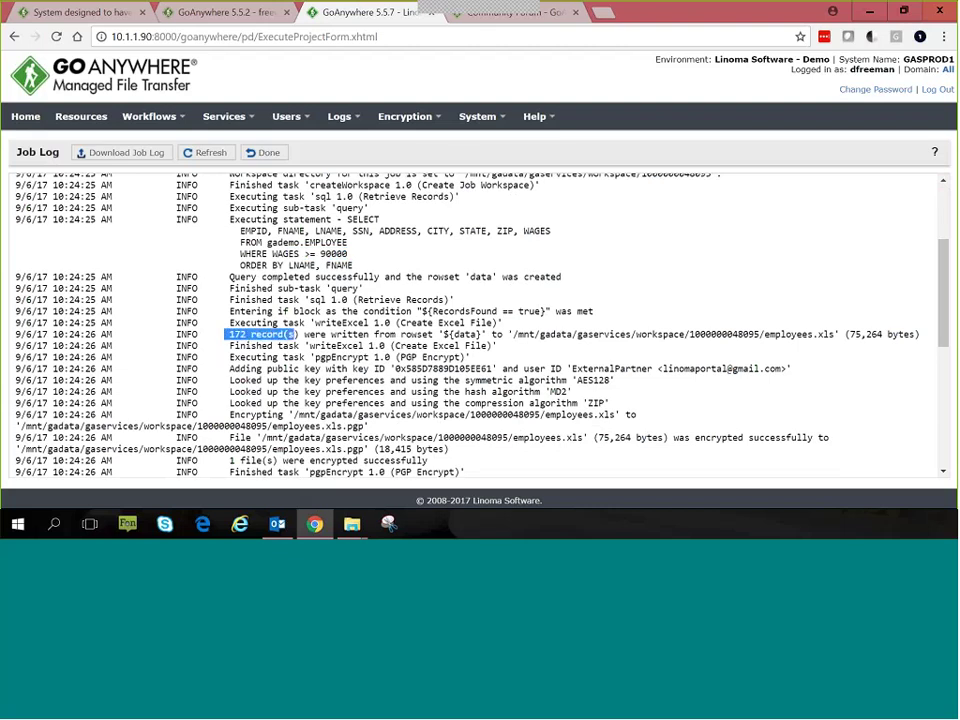
pyautogui.doubleClick(333, 254)
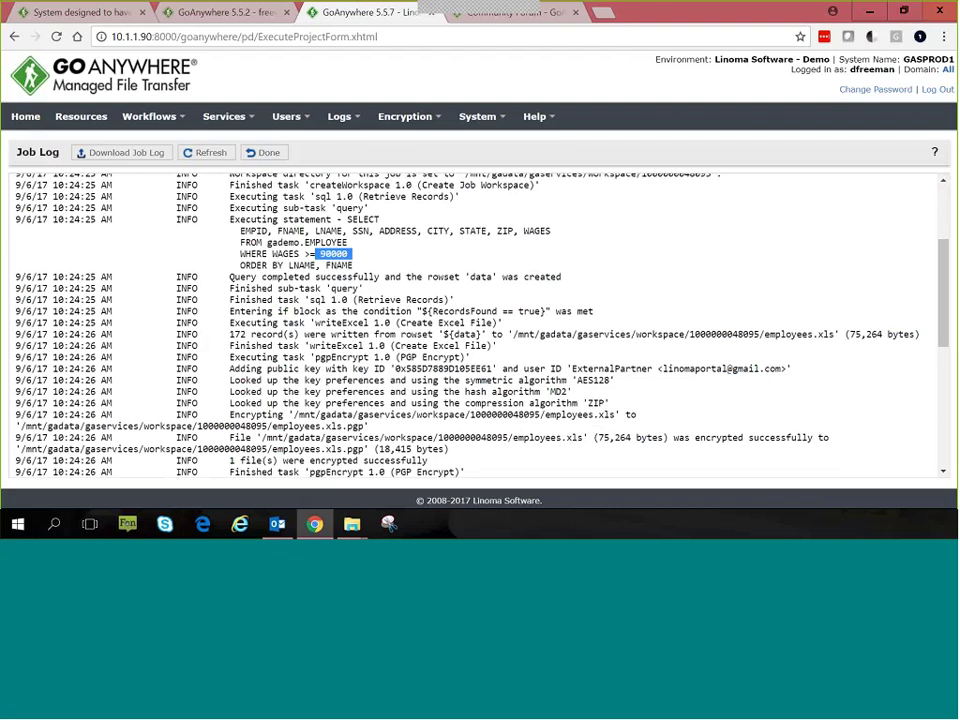
# Step: Close the job log, switch to the 5.5.2 server tab, and open Workflows > Triggers
pyautogui.click(265, 153)
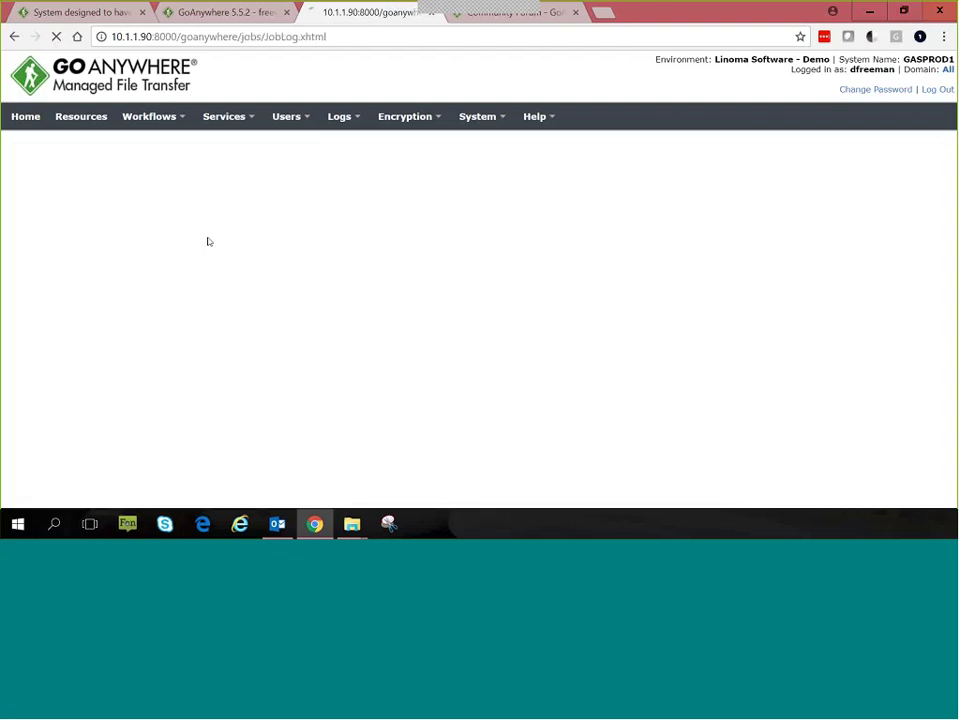
pyautogui.click(225, 12)
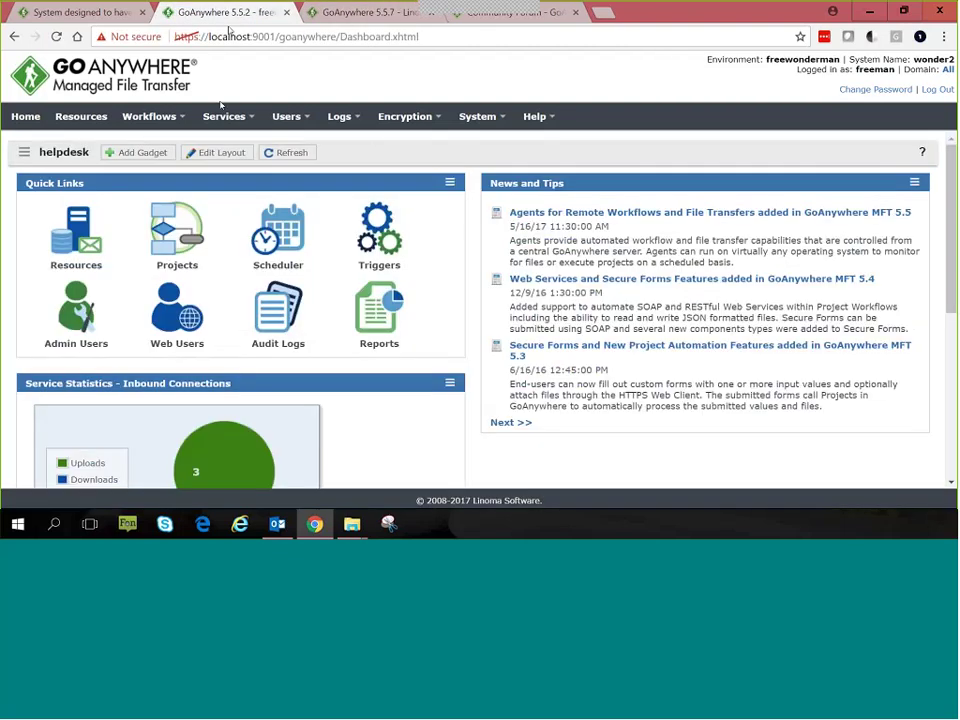
pyautogui.click(187, 118)
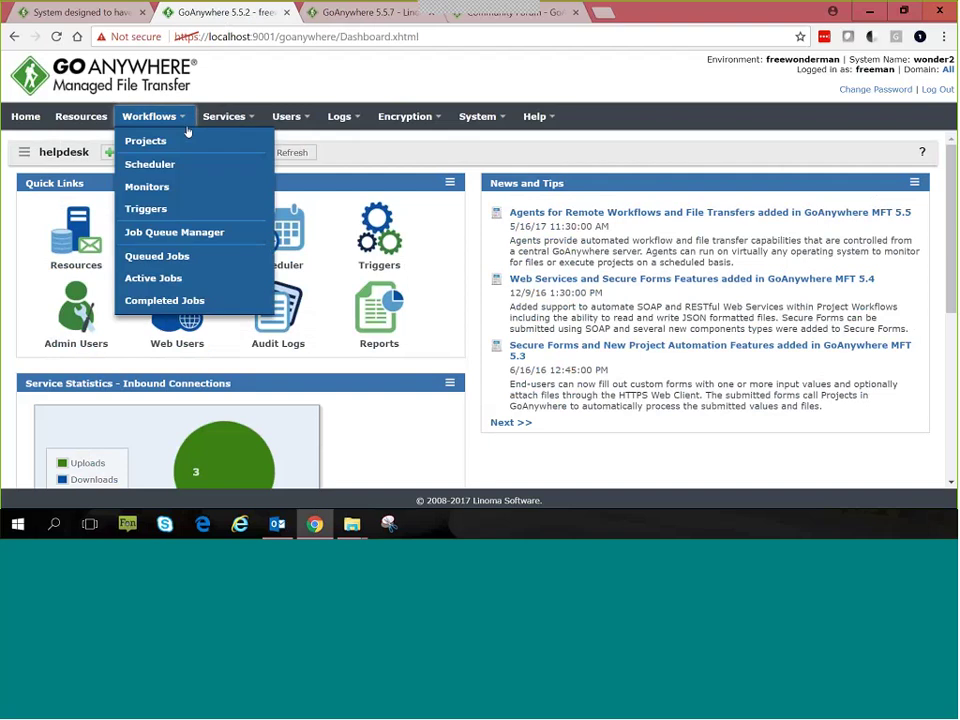
pyautogui.click(160, 210)
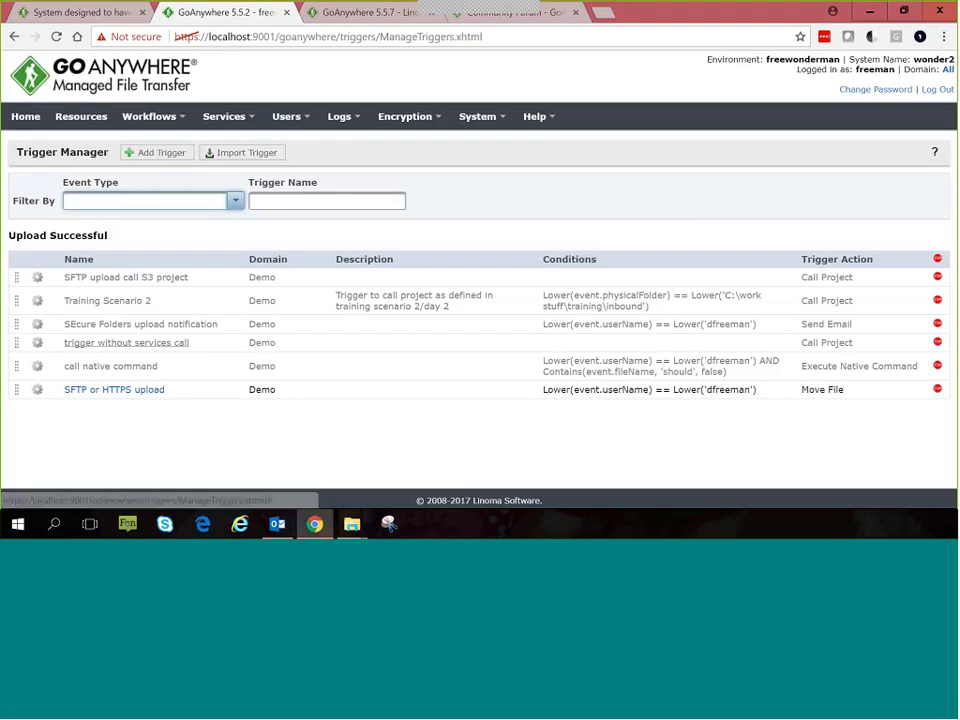
# Step: Inspect the SFTP or HTTPS upload trigger's conditions and Move File action, then open the empty archive\trigger folder
pyautogui.click(100, 391)
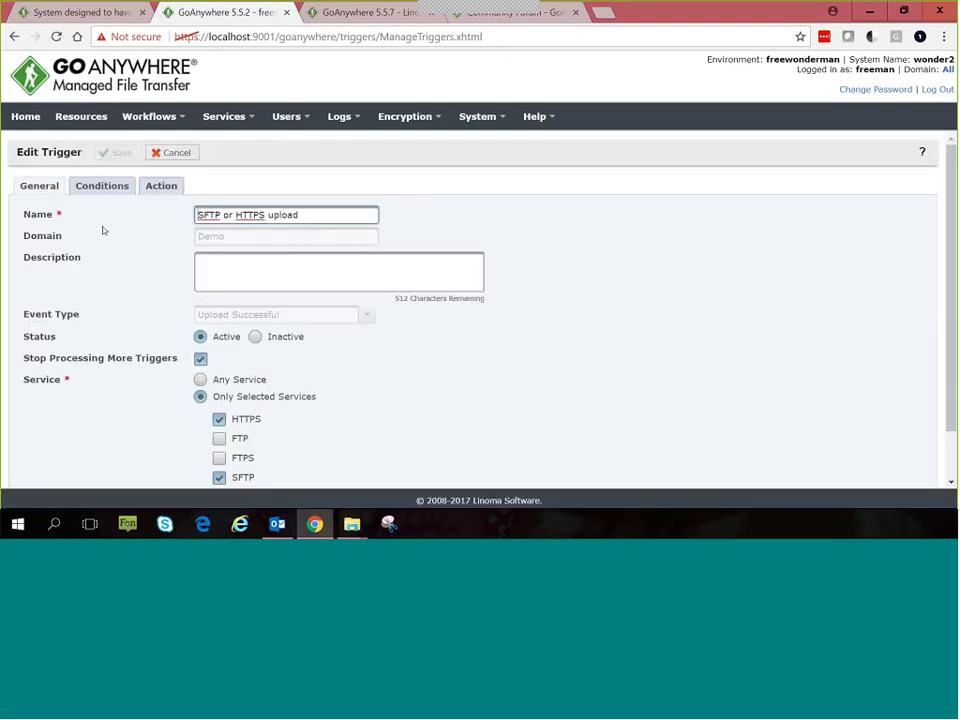
pyautogui.scroll(-1, 150, 205)
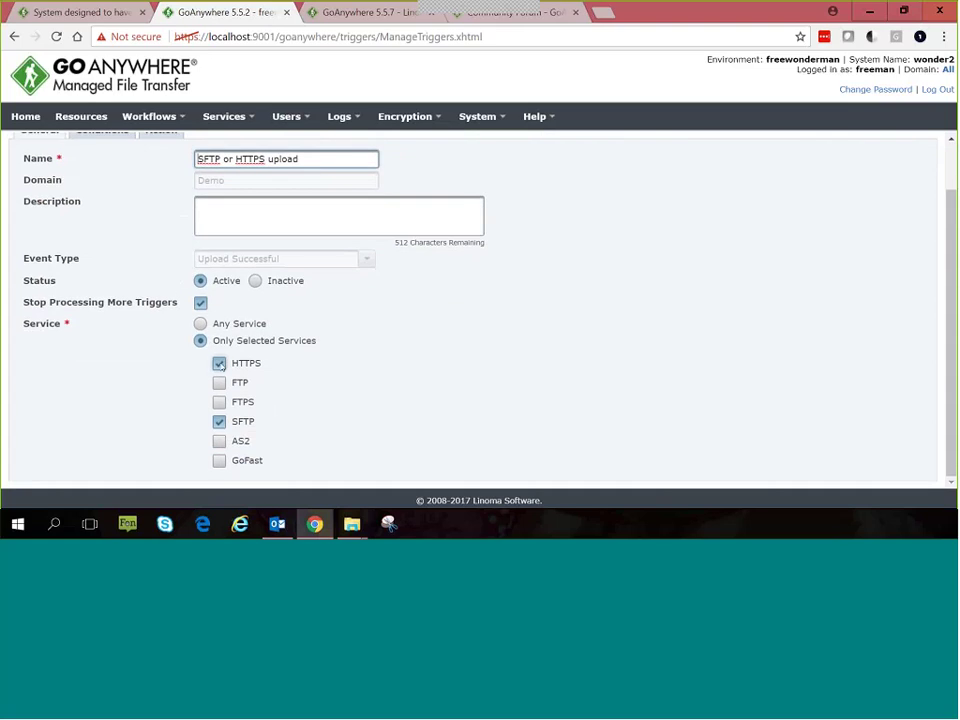
pyautogui.scroll(1, 122, 278)
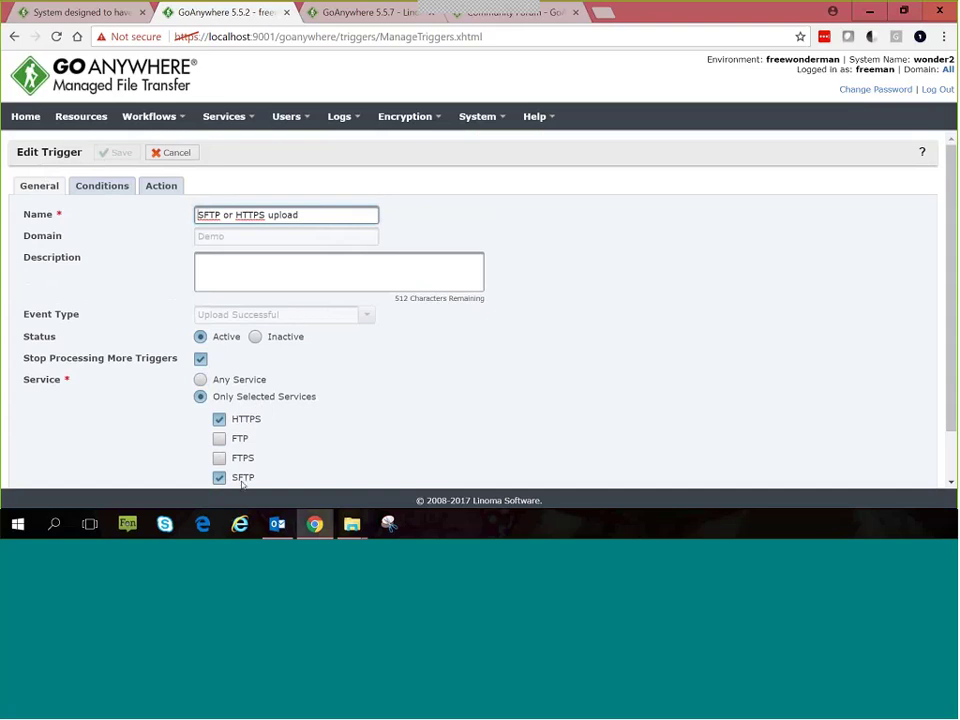
pyautogui.click(99, 188)
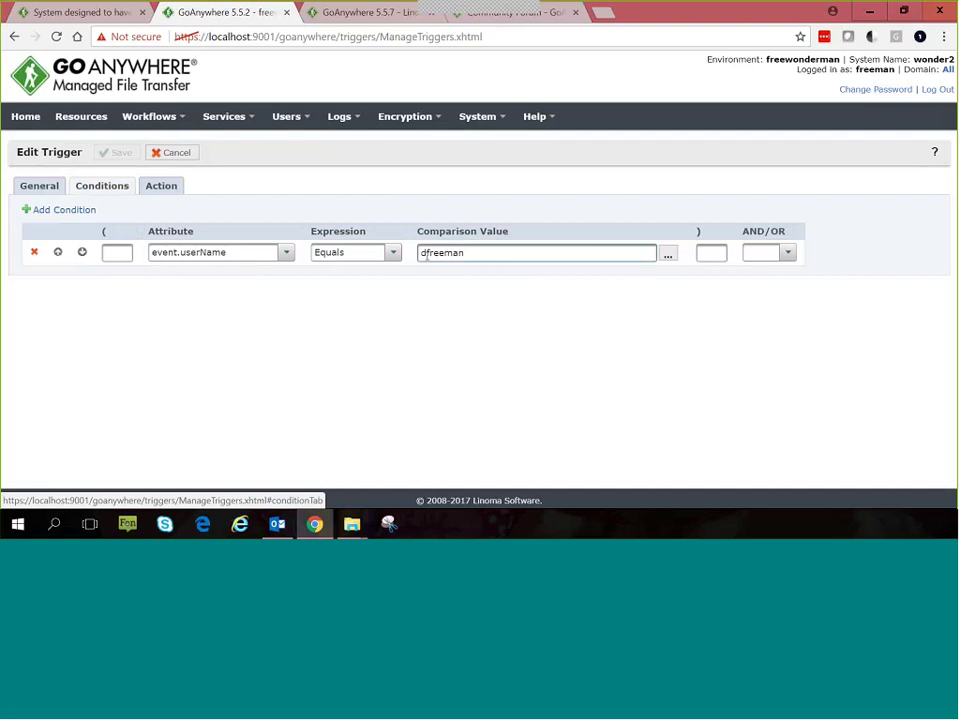
pyautogui.click(160, 187)
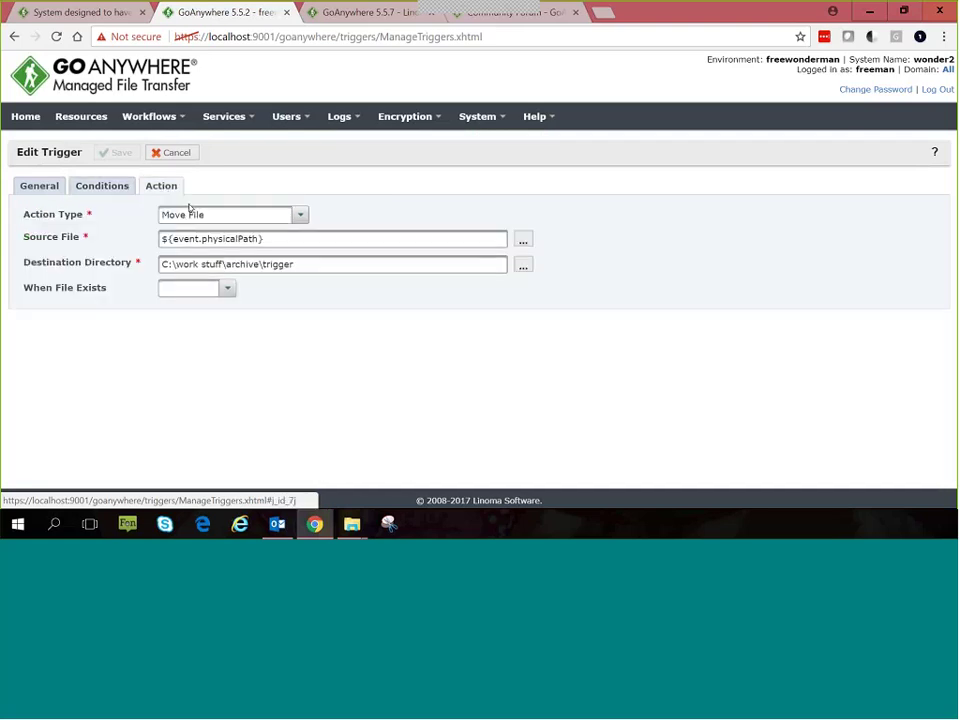
pyautogui.moveTo(262, 238); pyautogui.dragTo(159, 238)
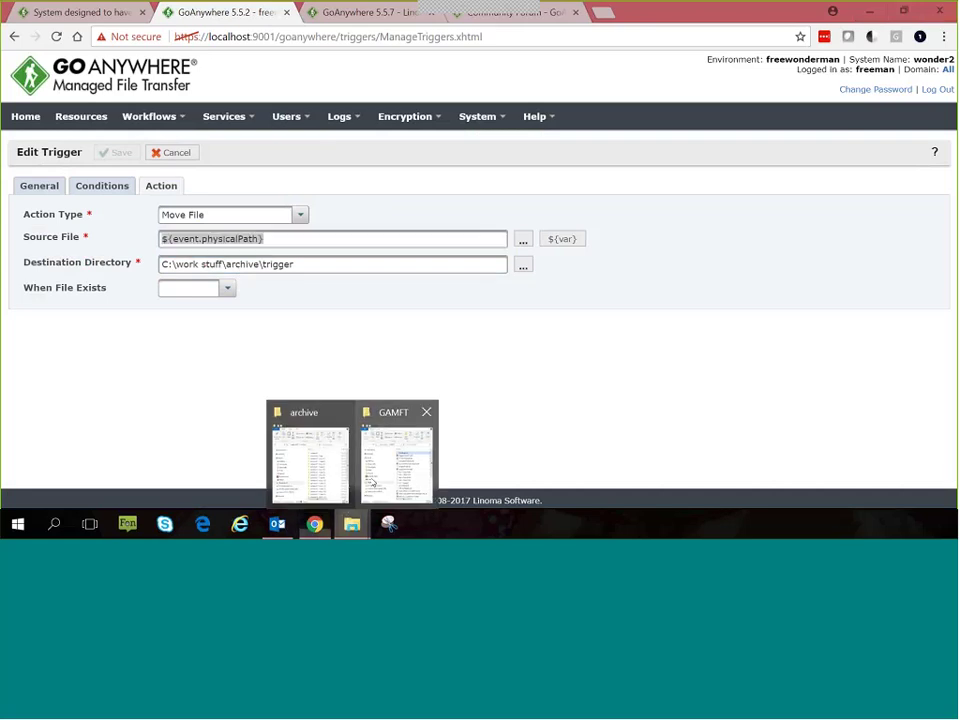
pyautogui.click(310, 455)
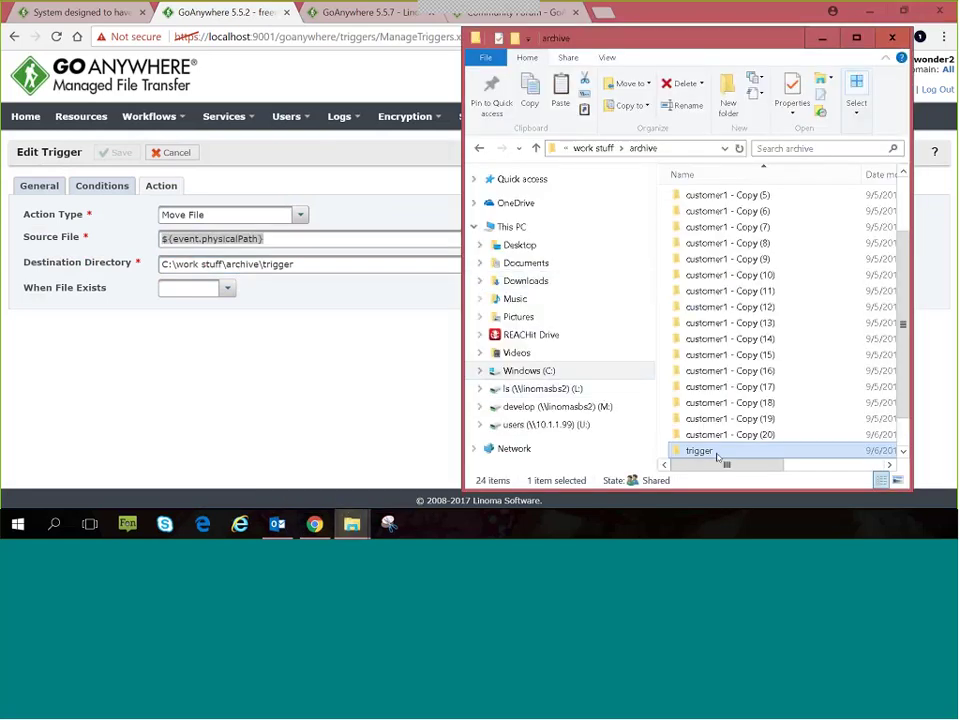
pyautogui.press('Return')
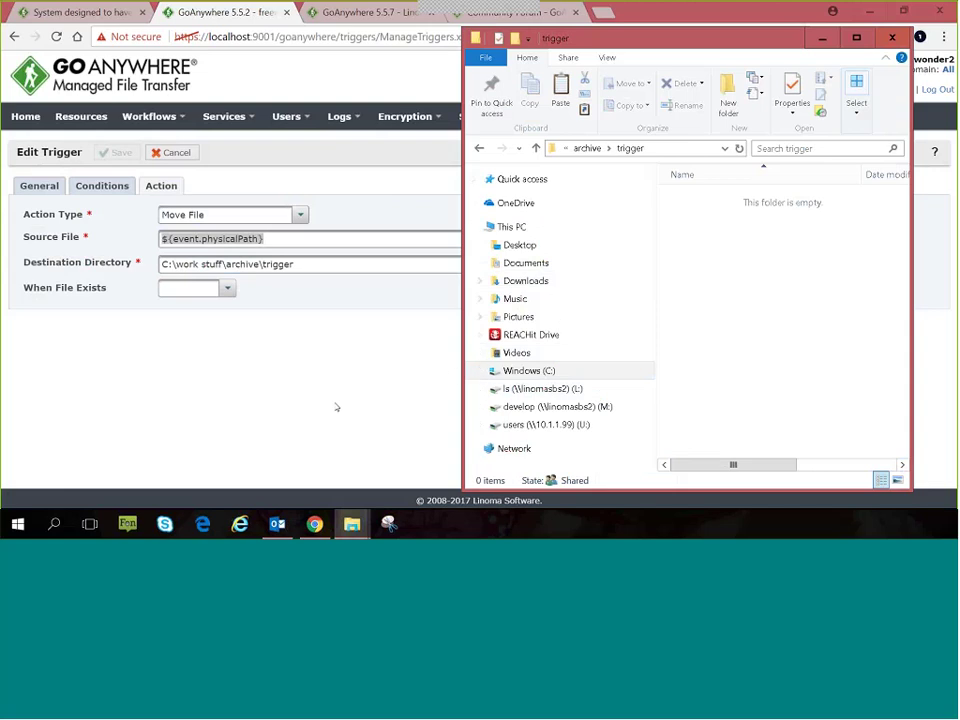
# Step: Log in to the Web Client with the user's name and password, then open Secure Folders
pyautogui.click(102, 14)
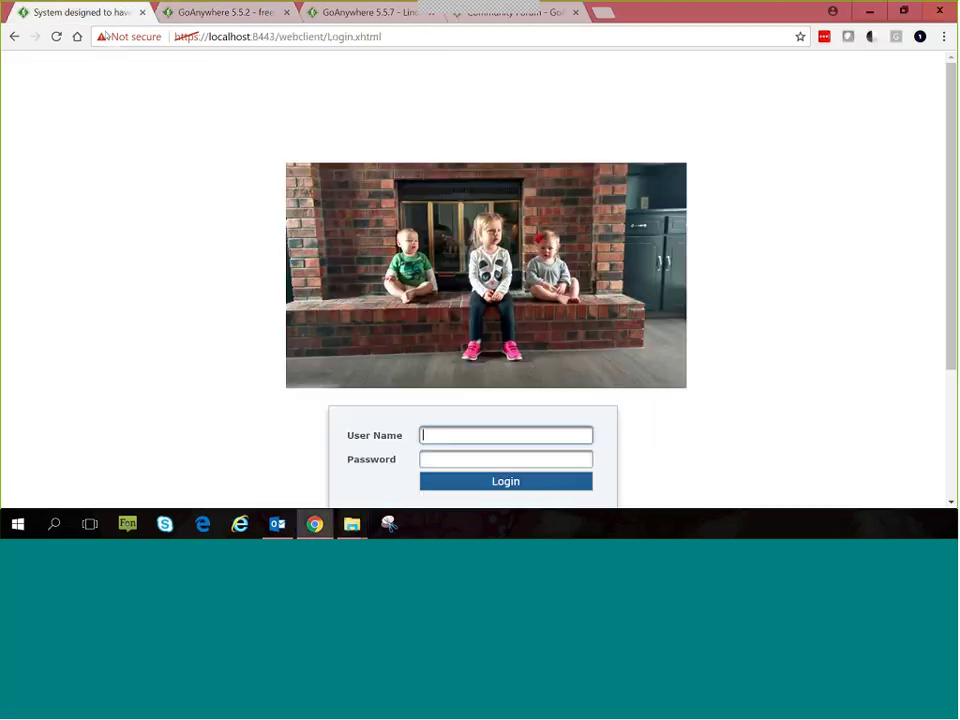
pyautogui.press('Tab')
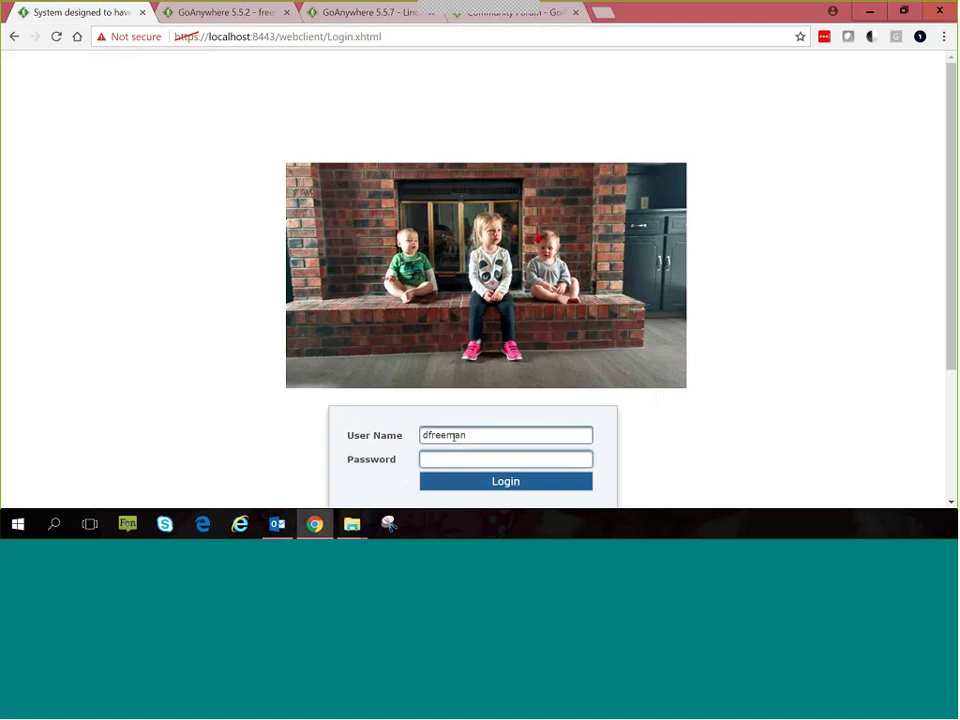
pyautogui.write('********')
pyautogui.press('Return')
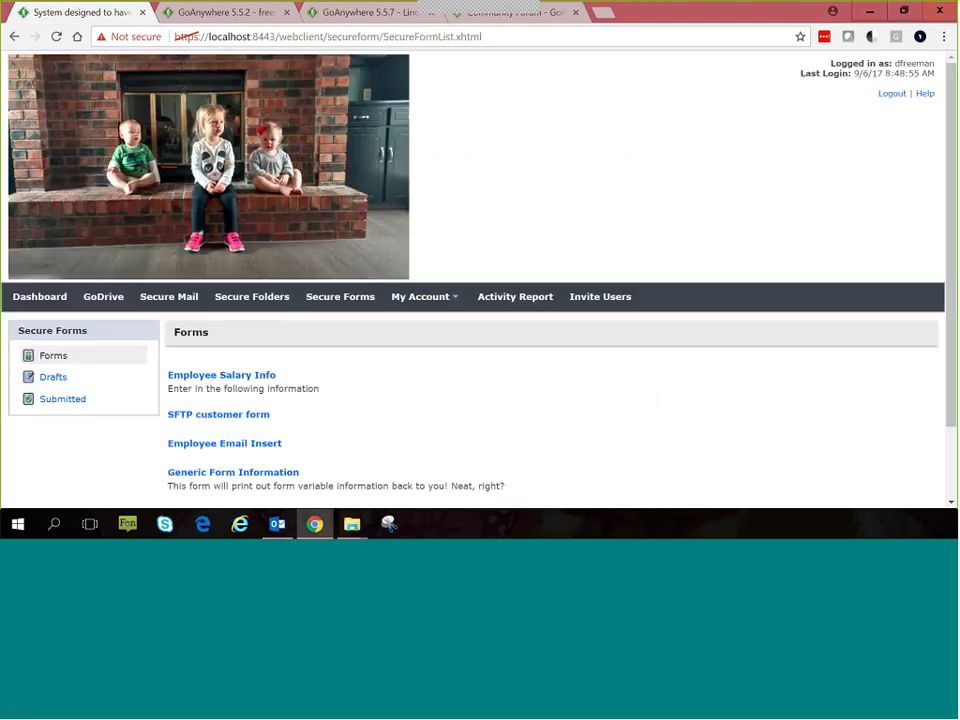
pyautogui.click(253, 300)
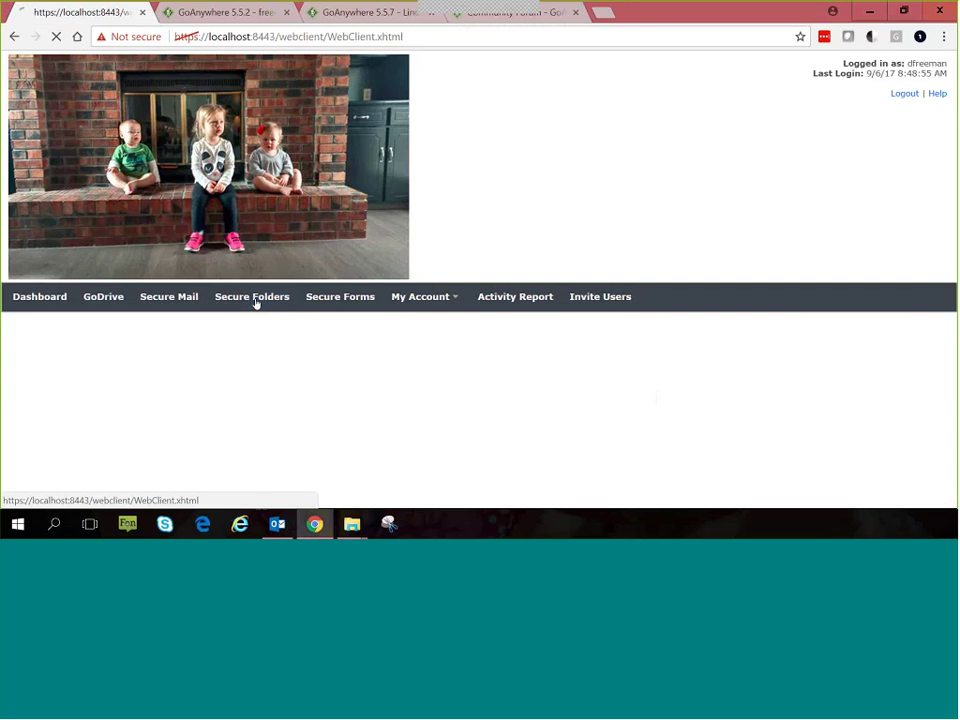
# Step: Upload NextSteps.txt into the secure folders root and check the completed upload's details
pyautogui.moveTo(352, 524)
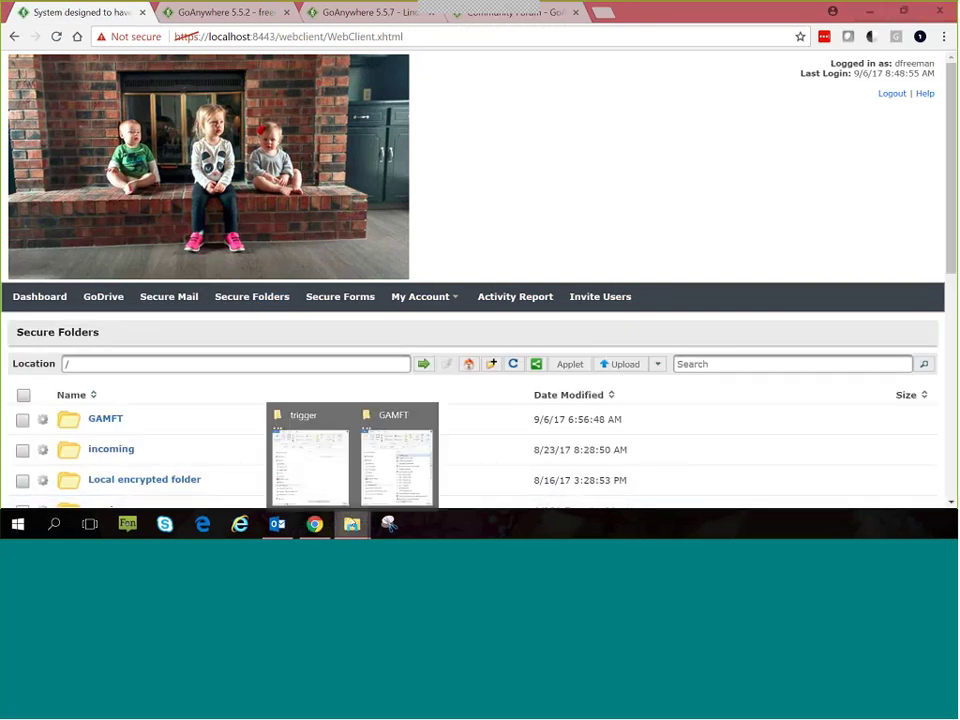
pyautogui.click(378, 462)
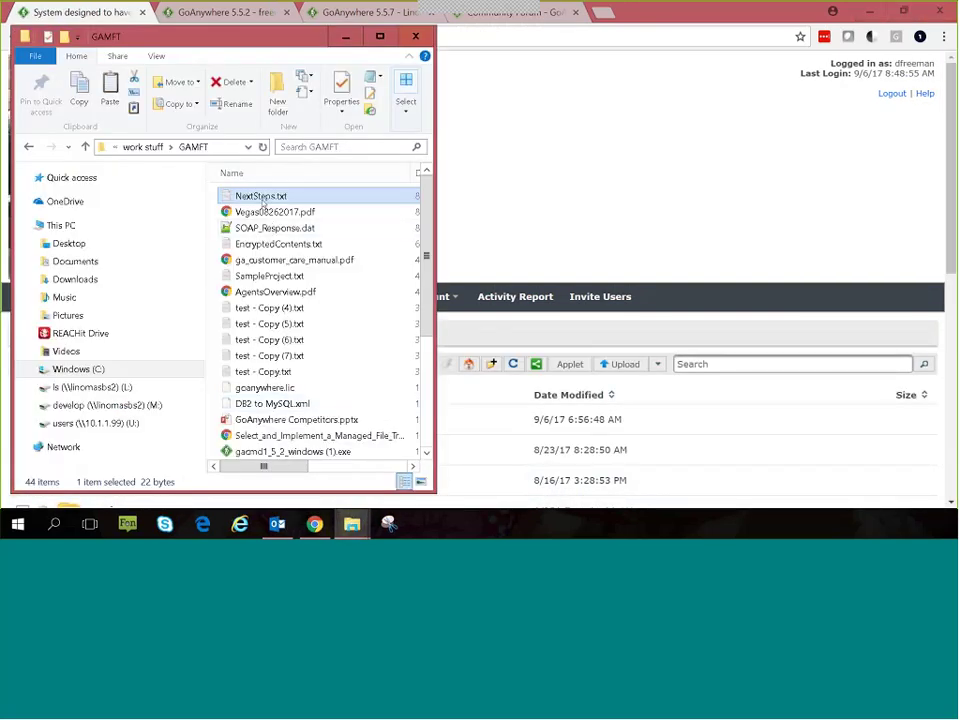
pyautogui.moveTo(258, 199); pyautogui.dragTo(512, 439)
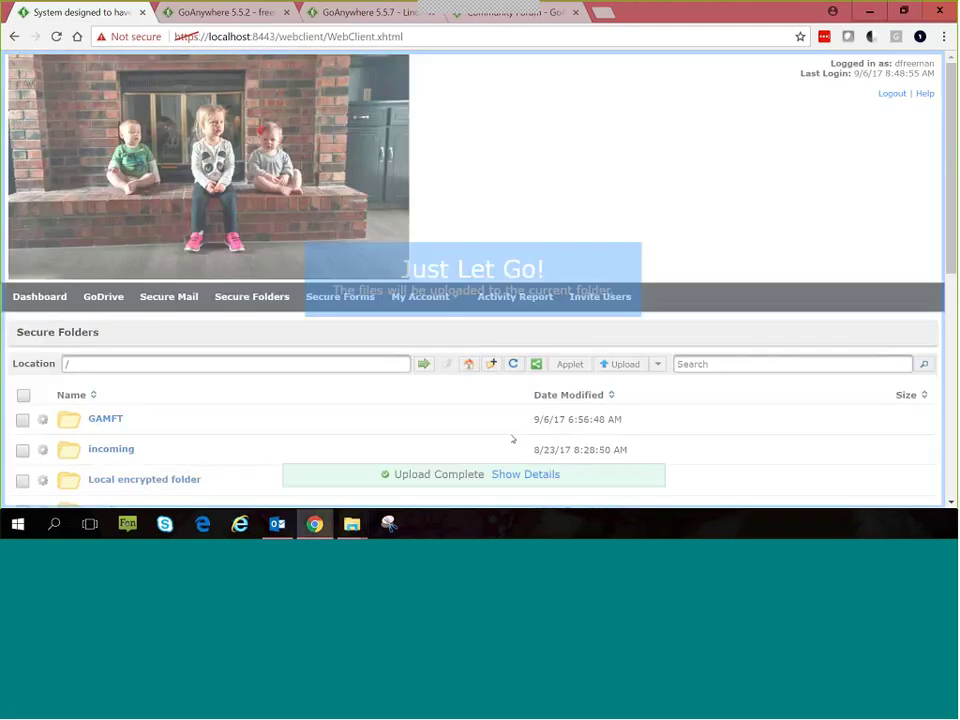
pyautogui.click(497, 475)
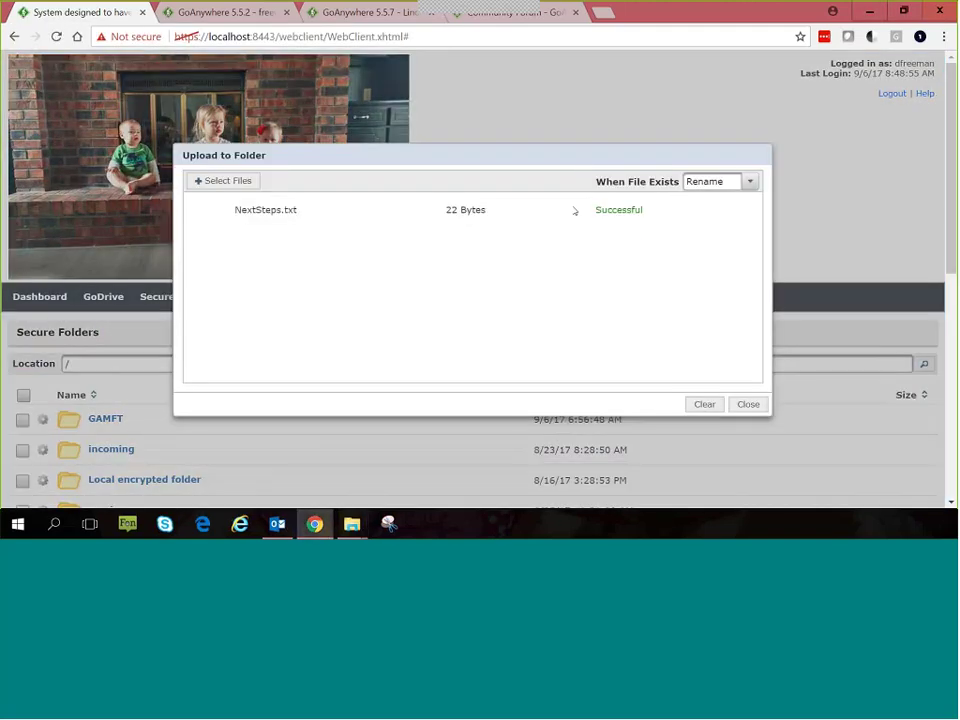
pyautogui.click(748, 404)
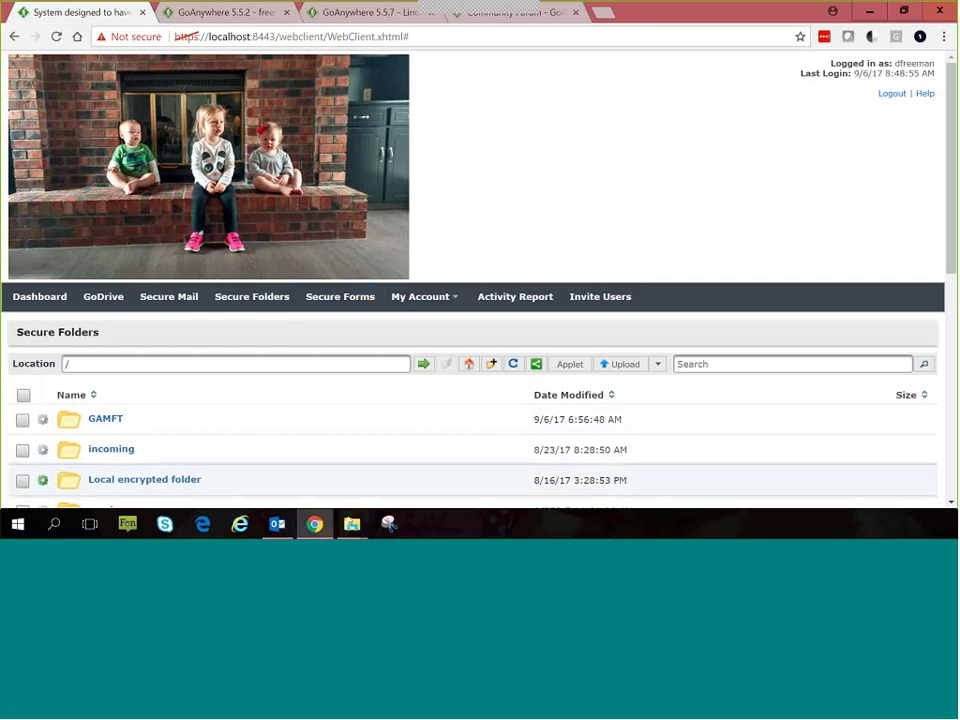
# Step: Return to the trigger editor's Move File action targeting C:\work stuff\archive\trigger
pyautogui.moveTo(352, 524)
pyautogui.click(328, 453)
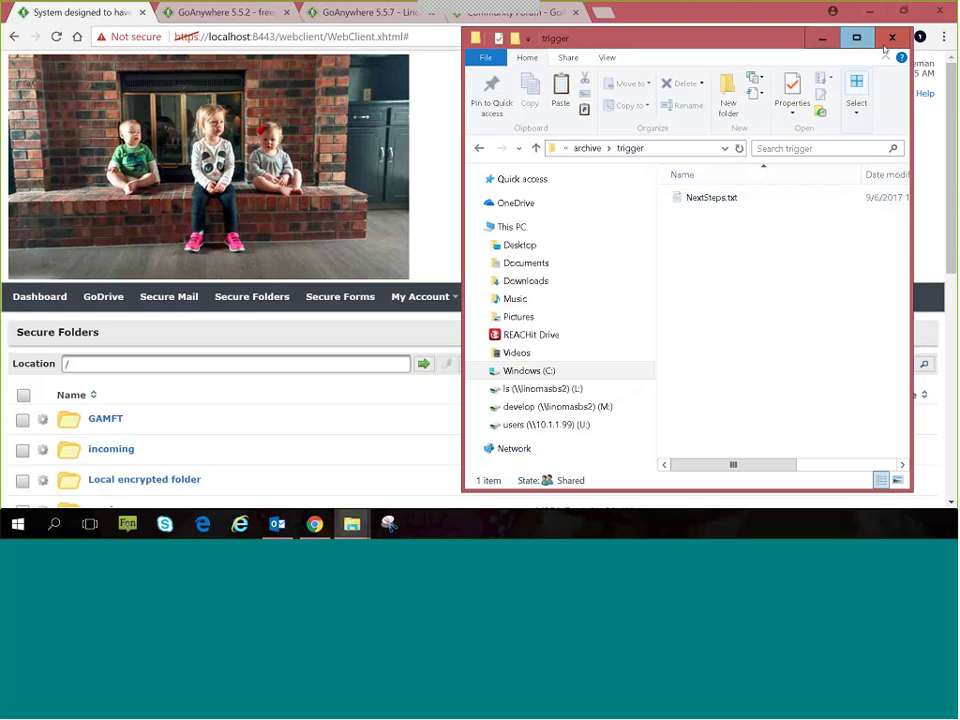
pyautogui.click(225, 12)
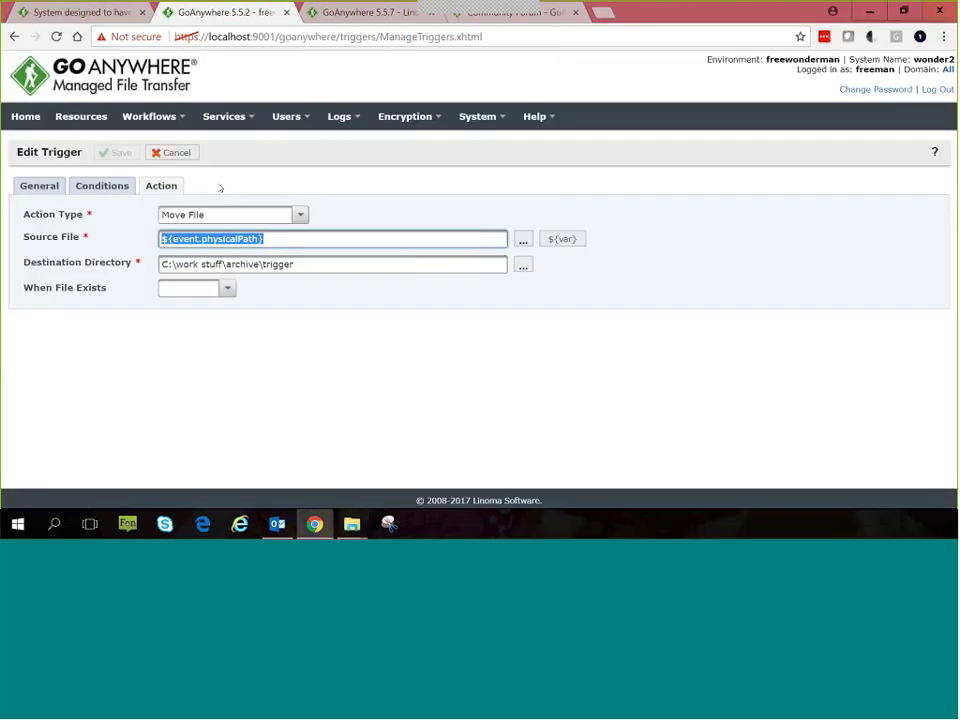
pyautogui.click(300, 214)
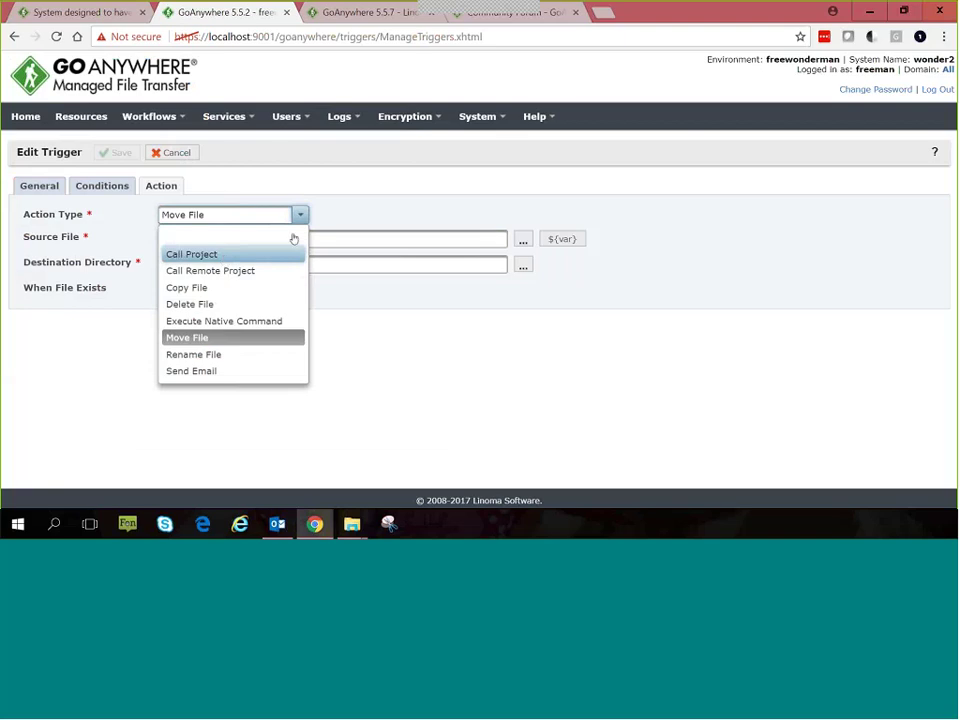
pyautogui.click(398, 186)
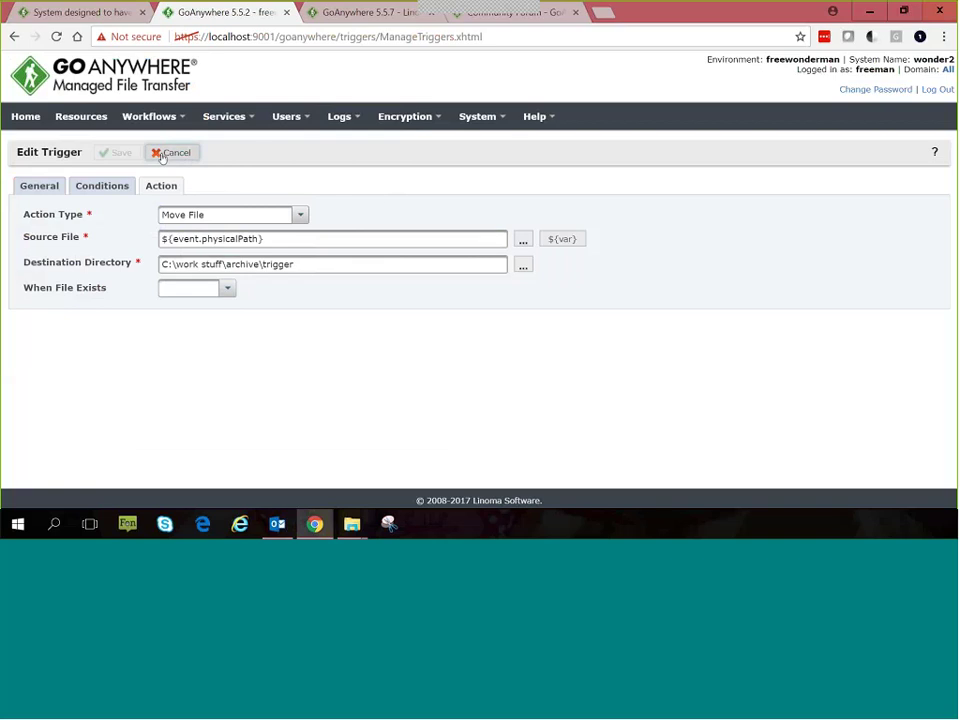
pyautogui.click(252, 118)
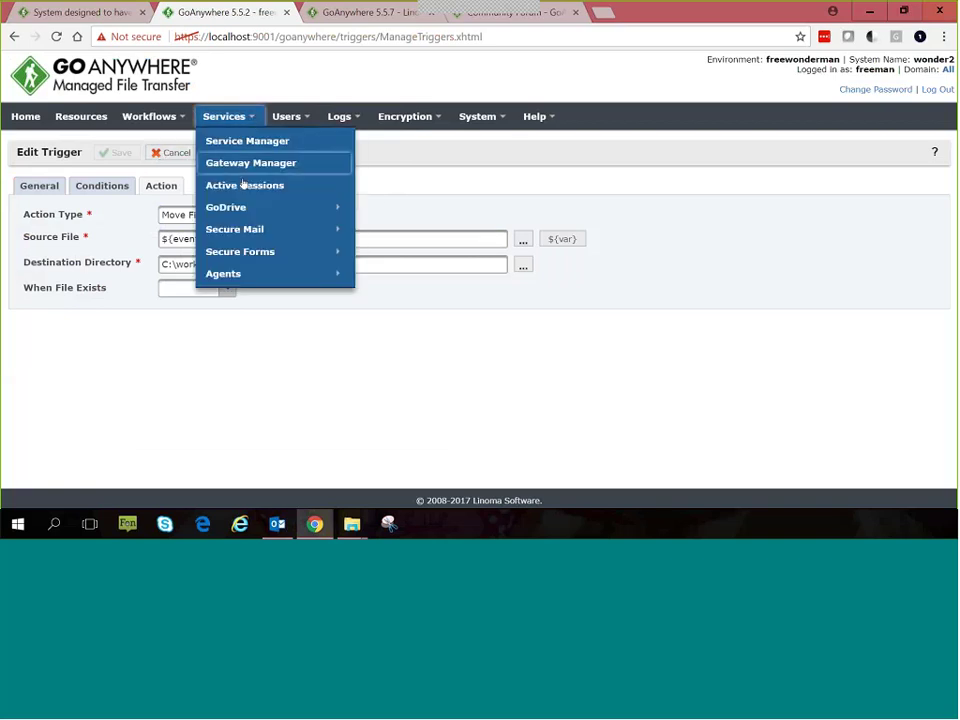
pyautogui.moveTo(251, 219)
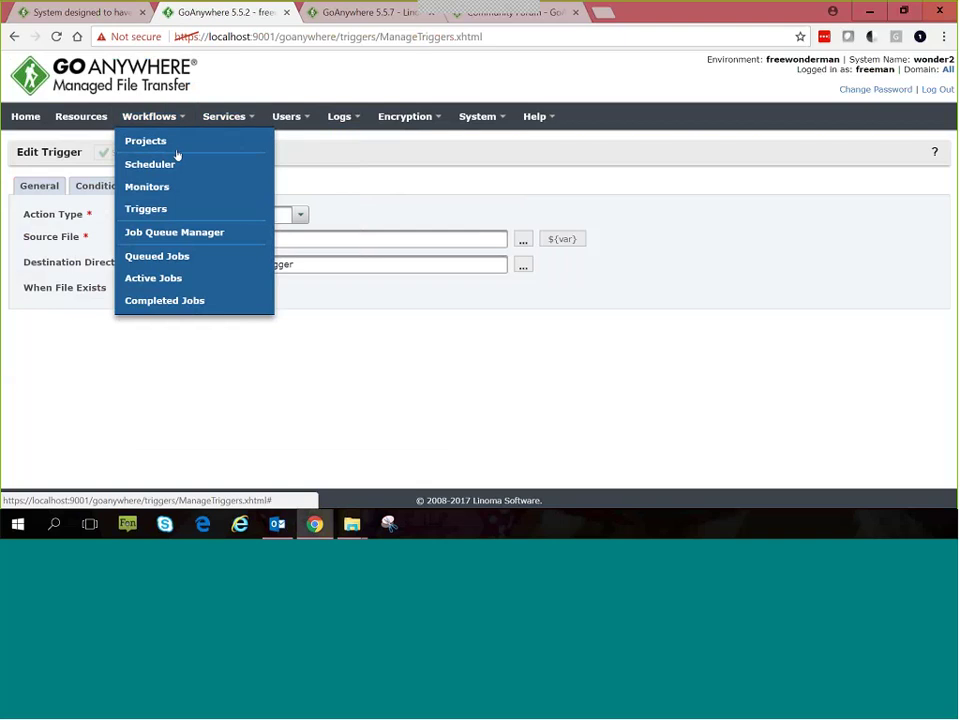
# Step: Open the Workflows projects list for the Webinars folder with Cleanup Archive Docs
pyautogui.click(176, 148)
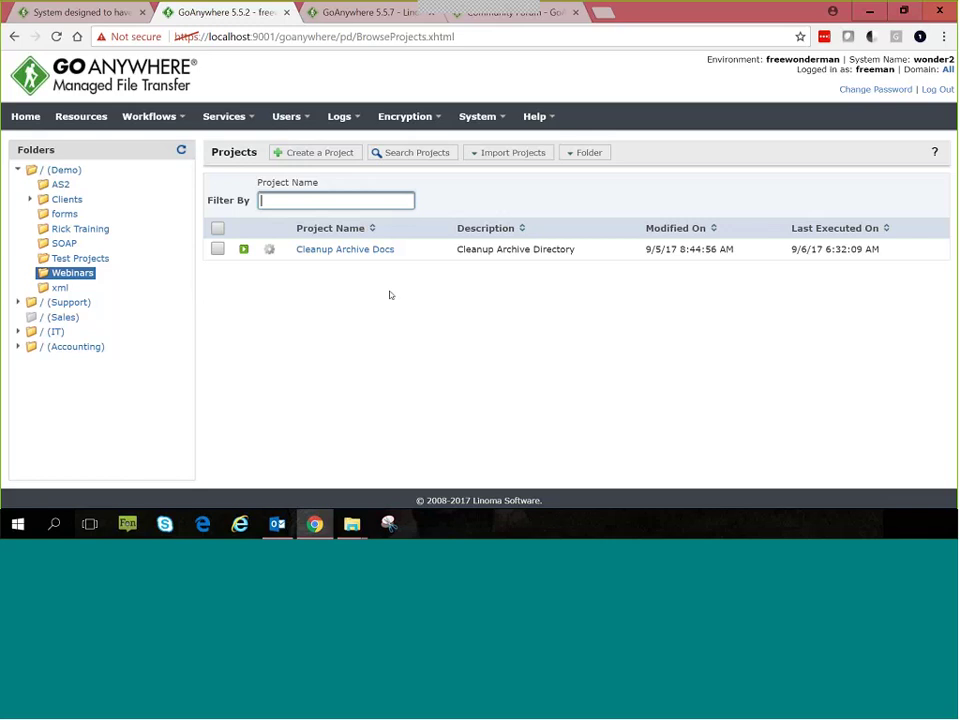
# Step: Open Cleanup Archive Docs in Project Designer and highlight its RetainDays value of 60
pyautogui.click(298, 266)
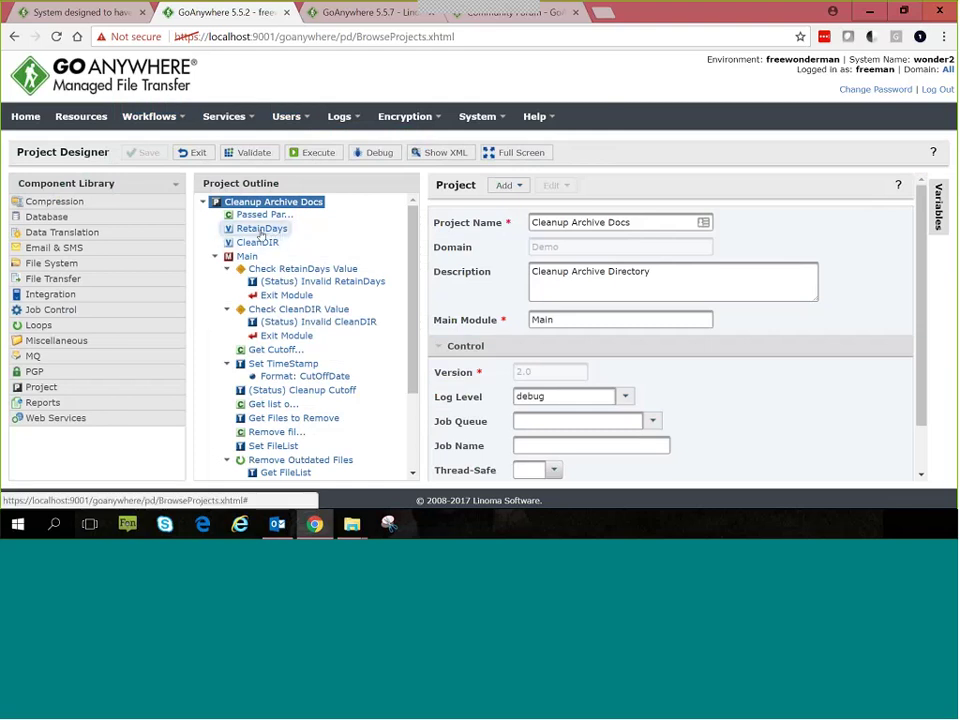
pyautogui.click(257, 229)
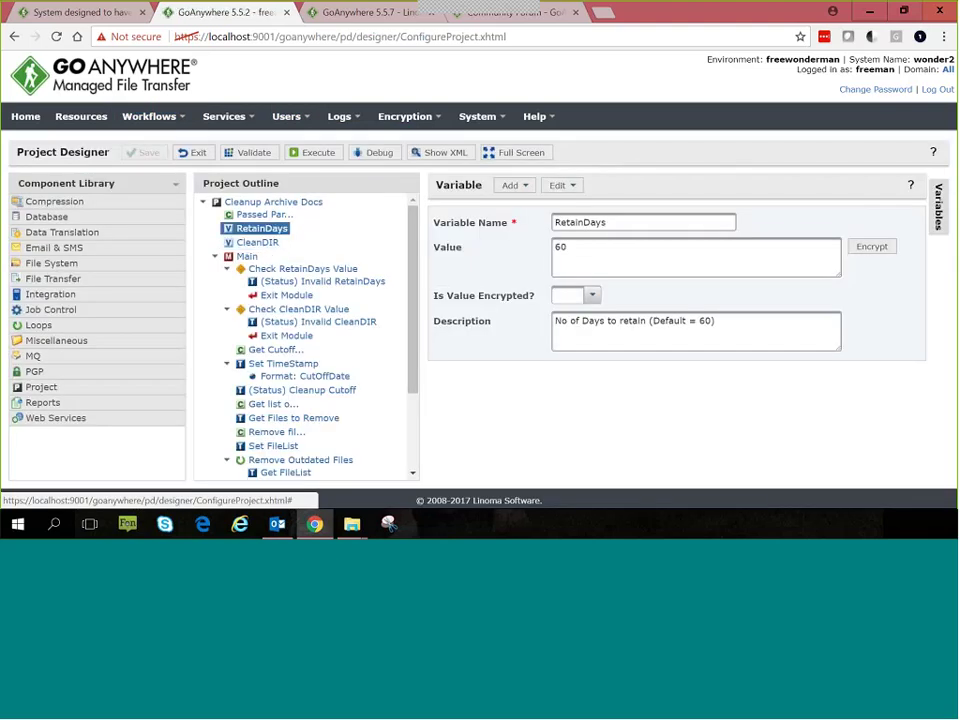
pyautogui.moveTo(578, 246); pyautogui.dragTo(522, 274)
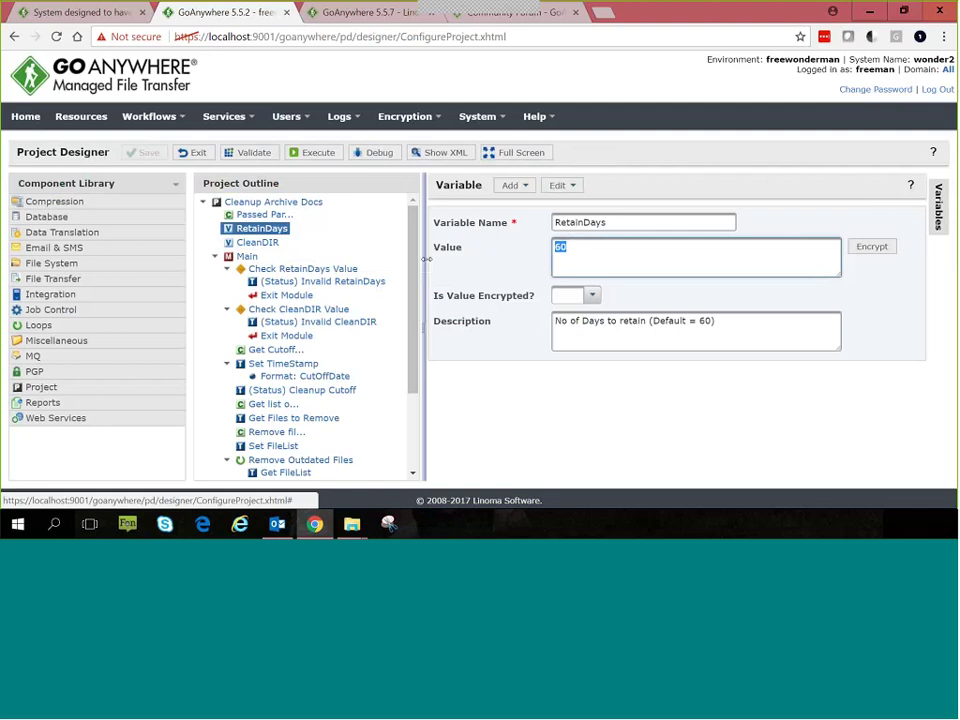
# Step: Expand the Project component category and view the Set TimeStamp task
pyautogui.scroll(-1, 414, 295)
pyautogui.scroll(-1, 414, 295)
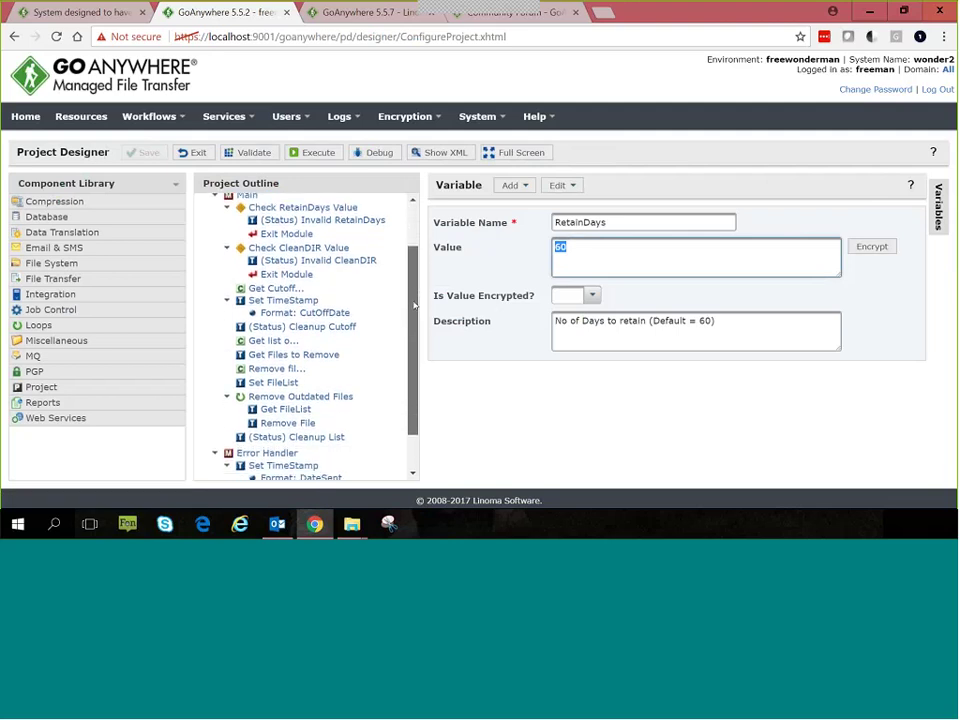
pyautogui.click(38, 387)
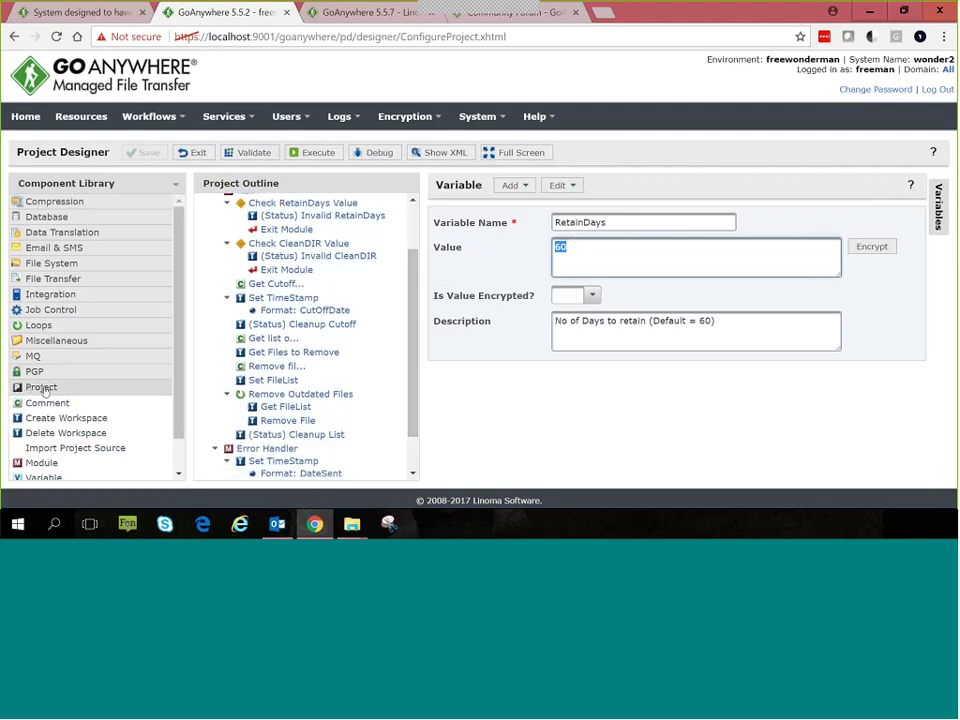
pyautogui.scroll(-1, 122, 394)
pyautogui.scroll(1, 122, 394)
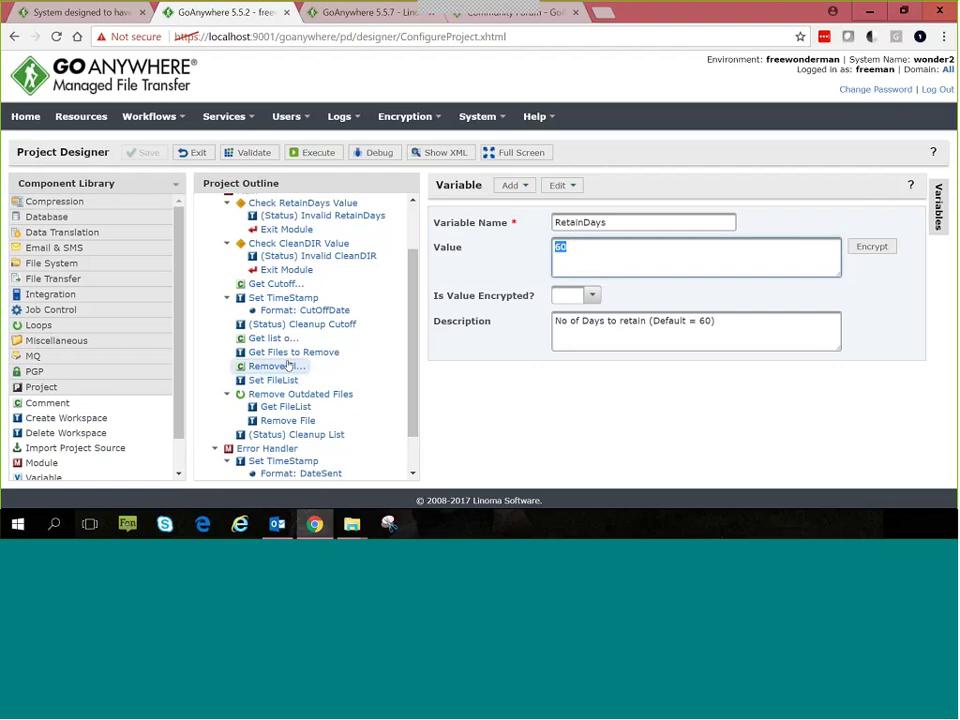
pyautogui.click(280, 298)
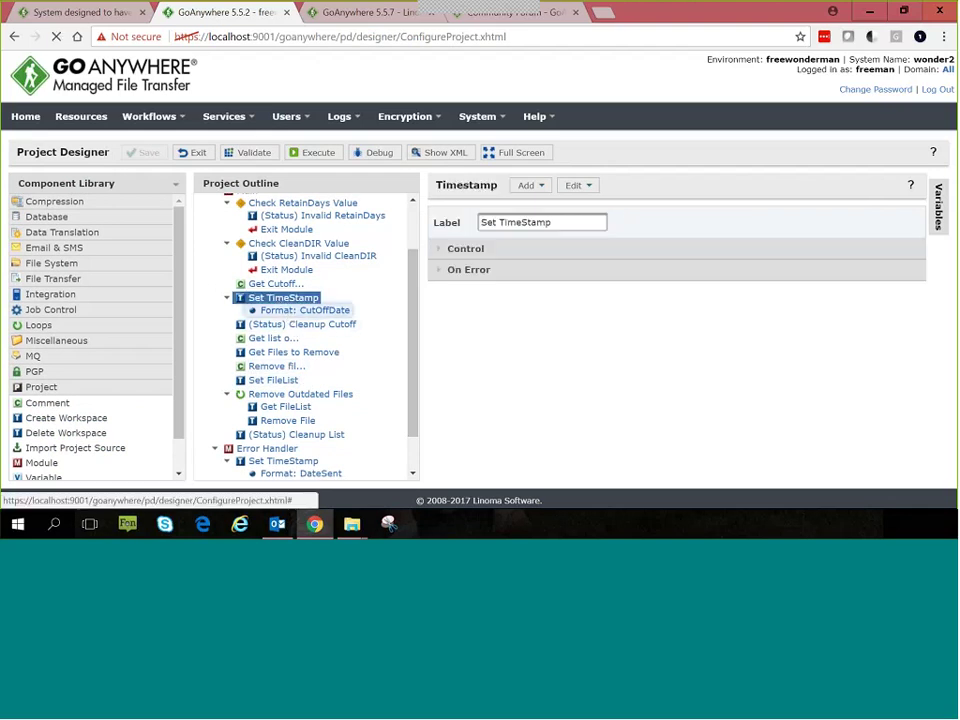
# Step: Review the CutOffDate format, CleanDIR variable and Get Files to Remove base directory
pyautogui.click(300, 312)
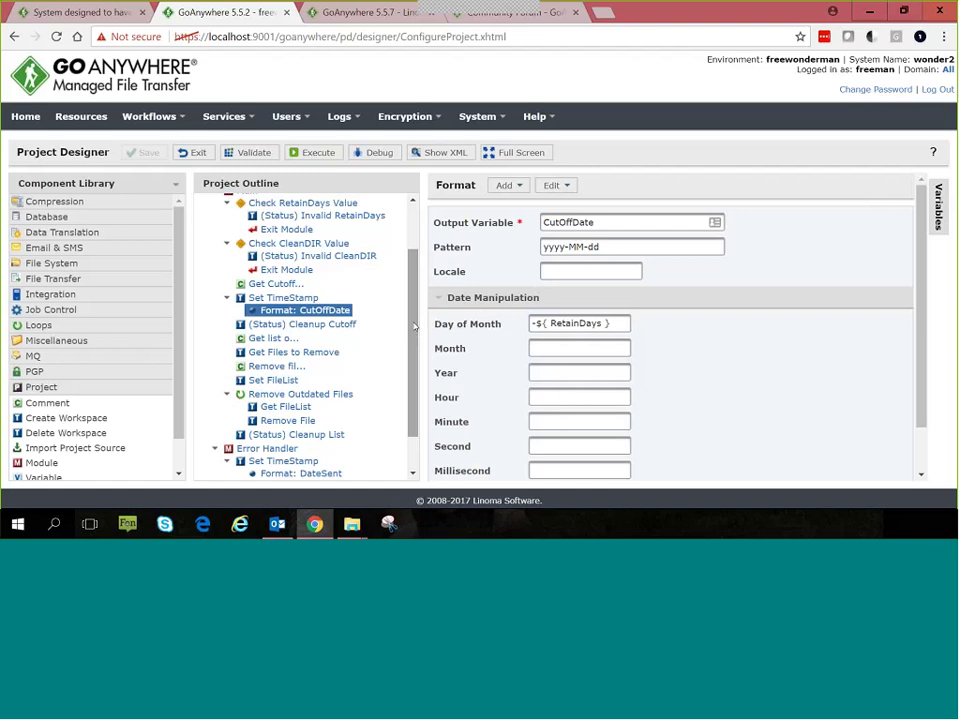
pyautogui.moveTo(414, 326); pyautogui.dragTo(417, 294)
pyautogui.scroll(2, 414, 330)
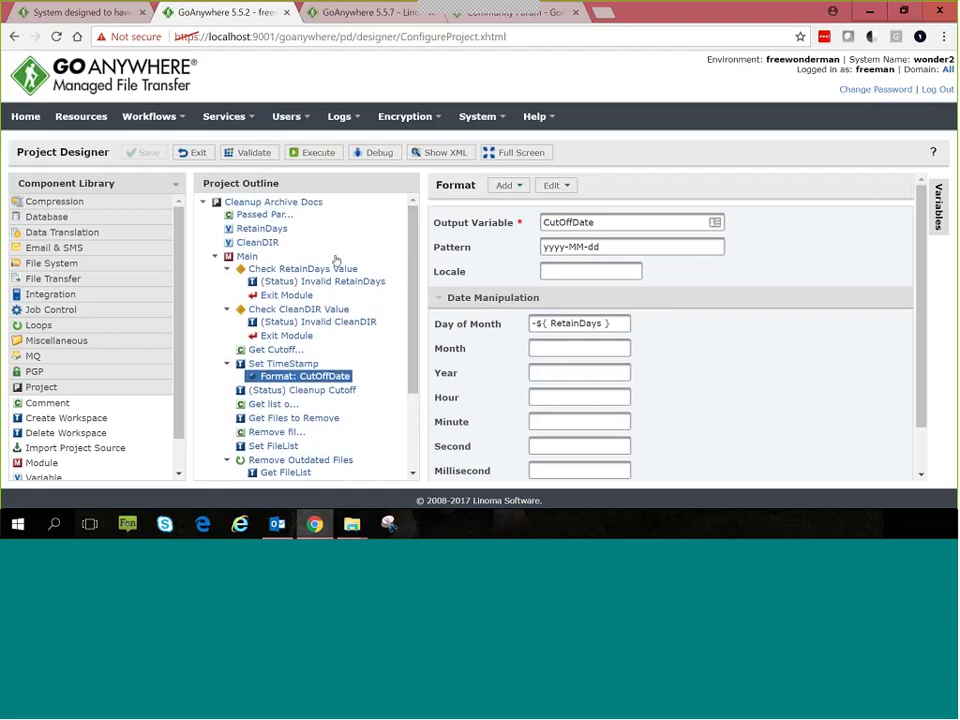
pyautogui.click(258, 243)
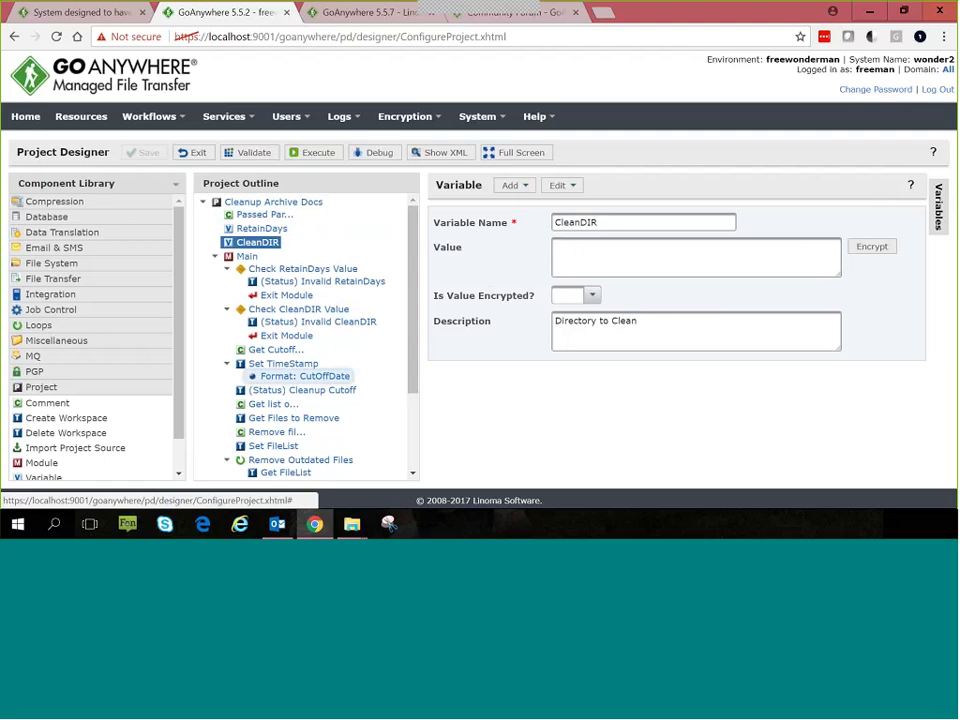
pyautogui.click(283, 419)
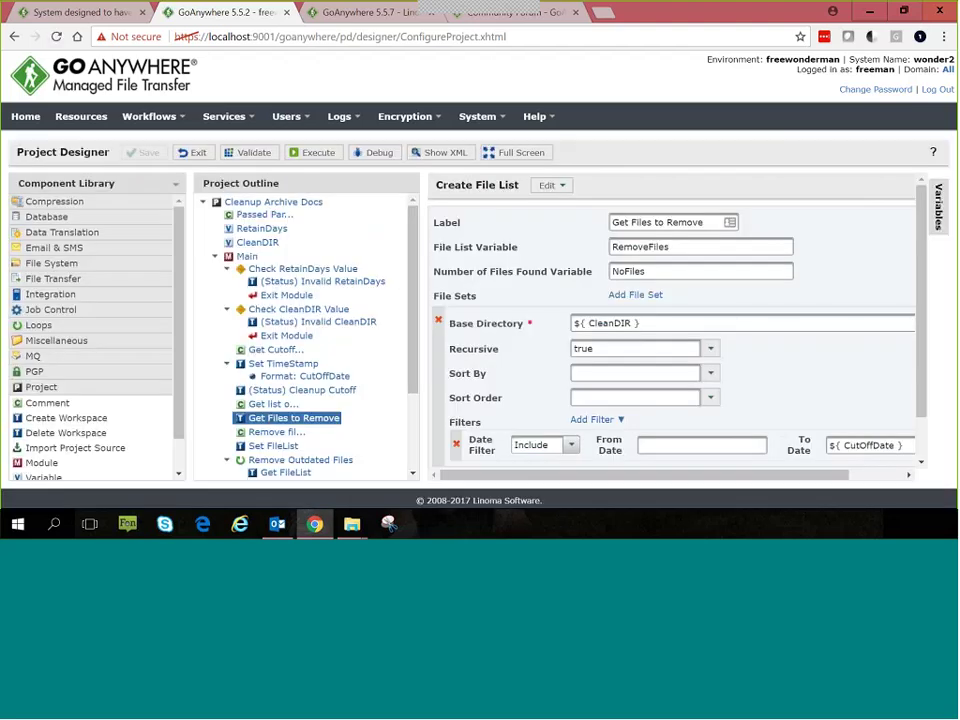
pyautogui.moveTo(643, 321); pyautogui.dragTo(553, 323)
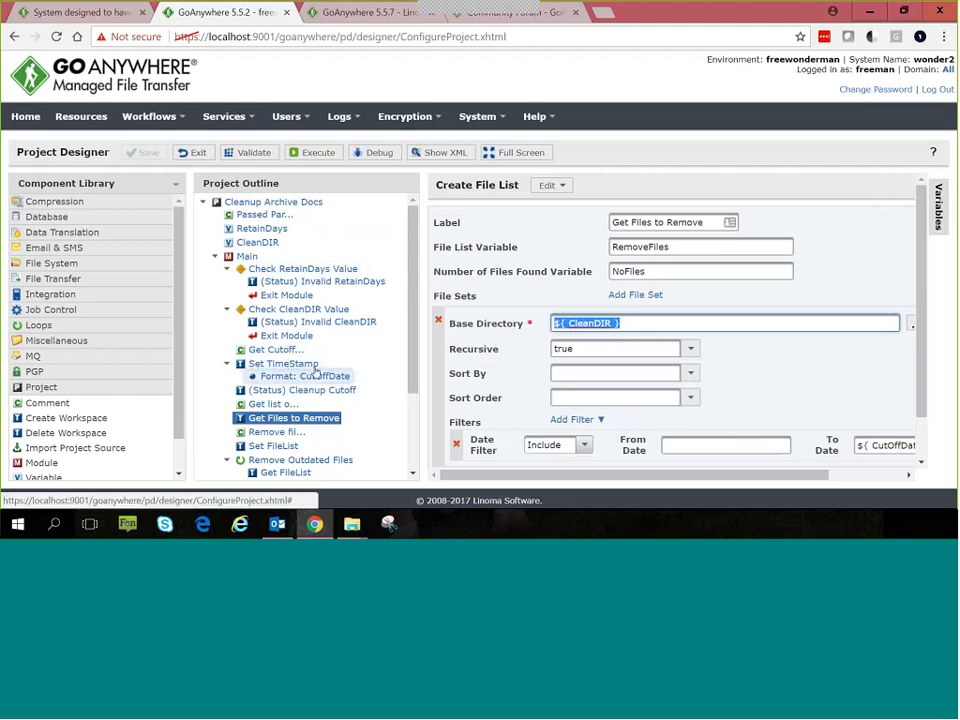
pyautogui.scroll(-1, 415, 367)
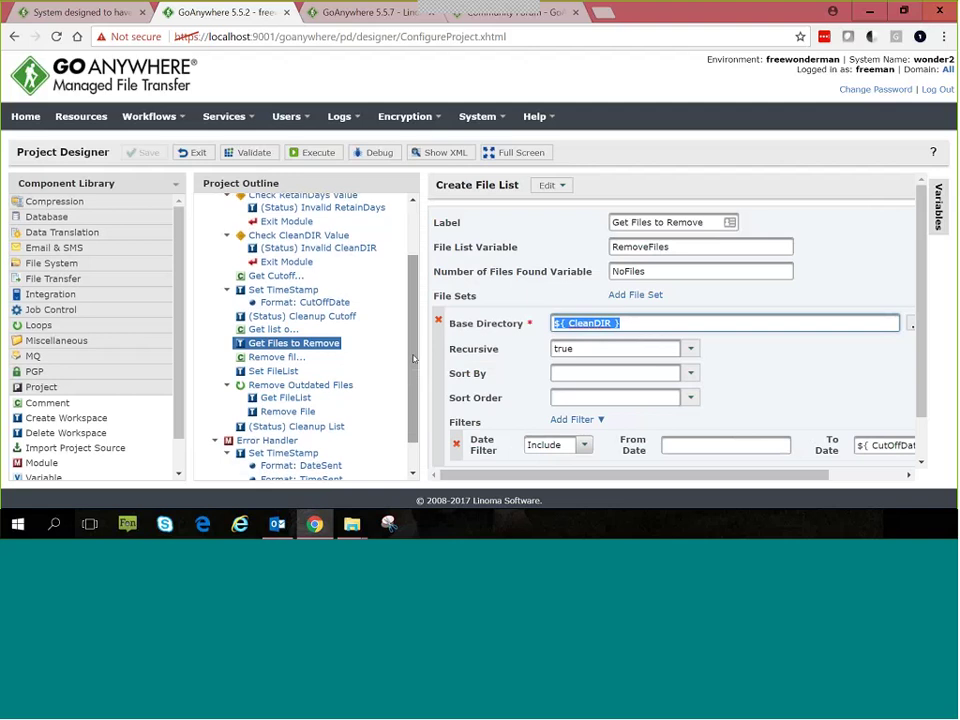
pyautogui.scroll(1, 305, 265)
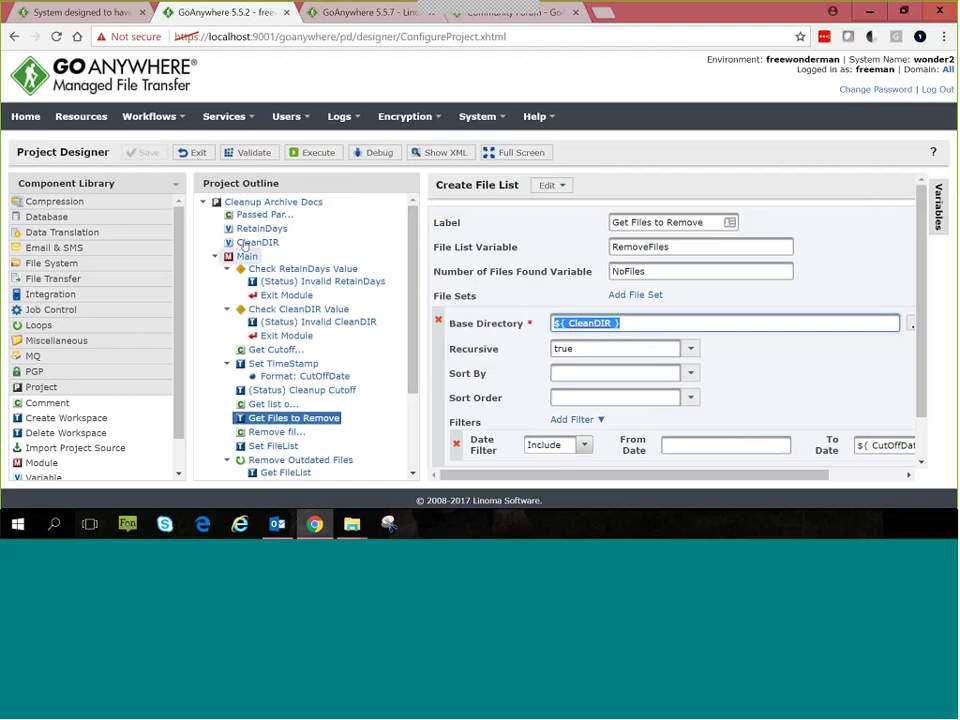
# Step: Revisit Set TimeStamp and CutOffDate, then view the Cleanup Cutoff status message
pyautogui.click(284, 364)
pyautogui.moveTo(412, 295); pyautogui.dragTo(412, 341)
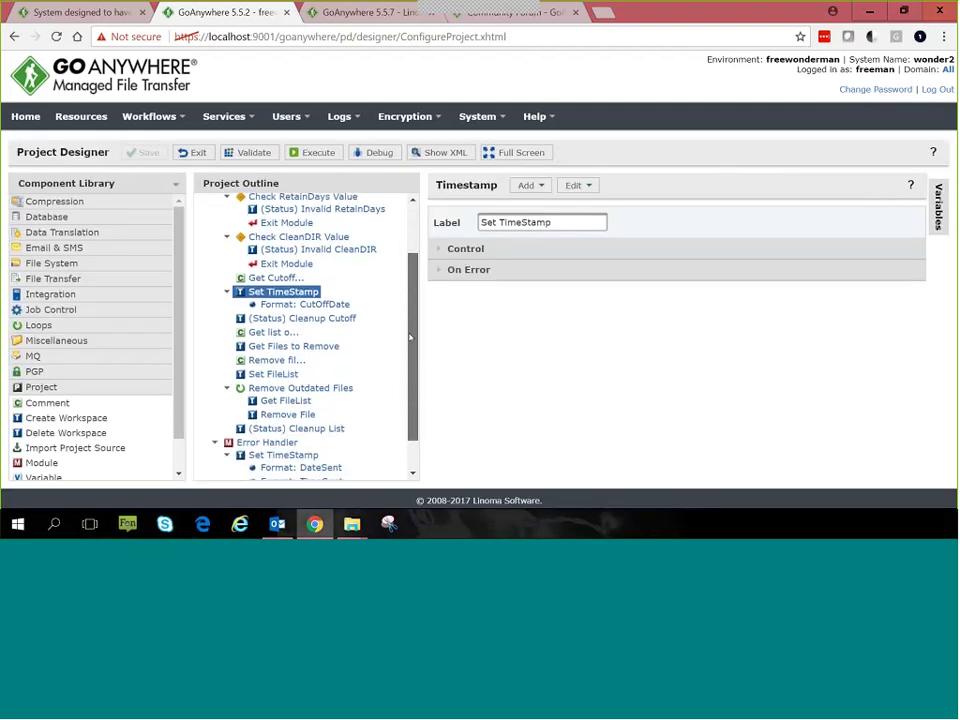
pyautogui.click(308, 303)
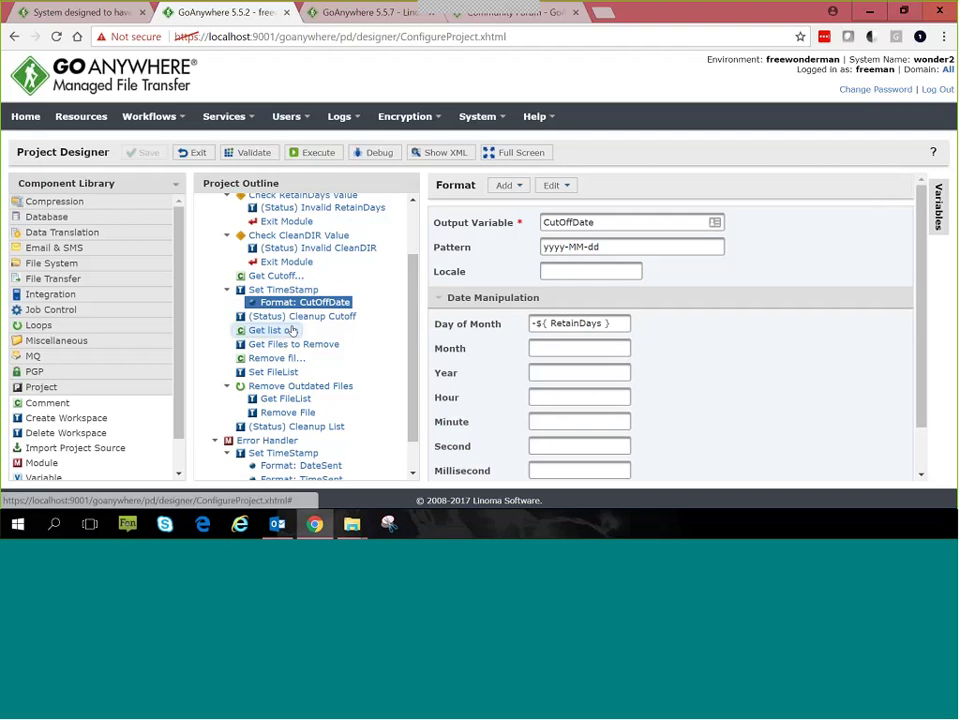
pyautogui.click(290, 317)
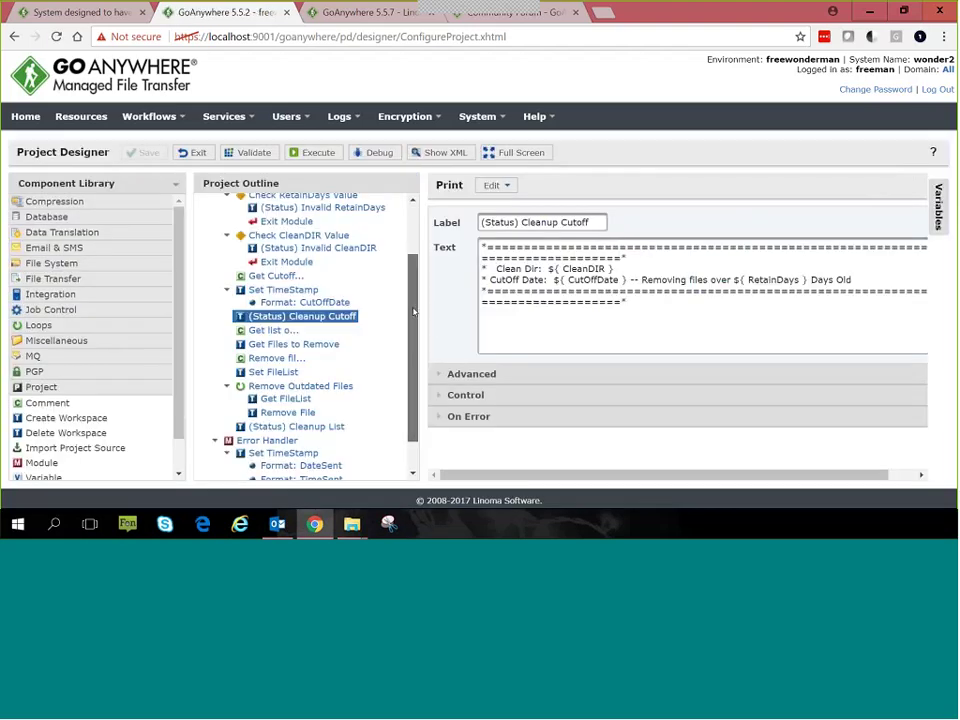
pyautogui.moveTo(415, 310); pyautogui.dragTo(414, 317)
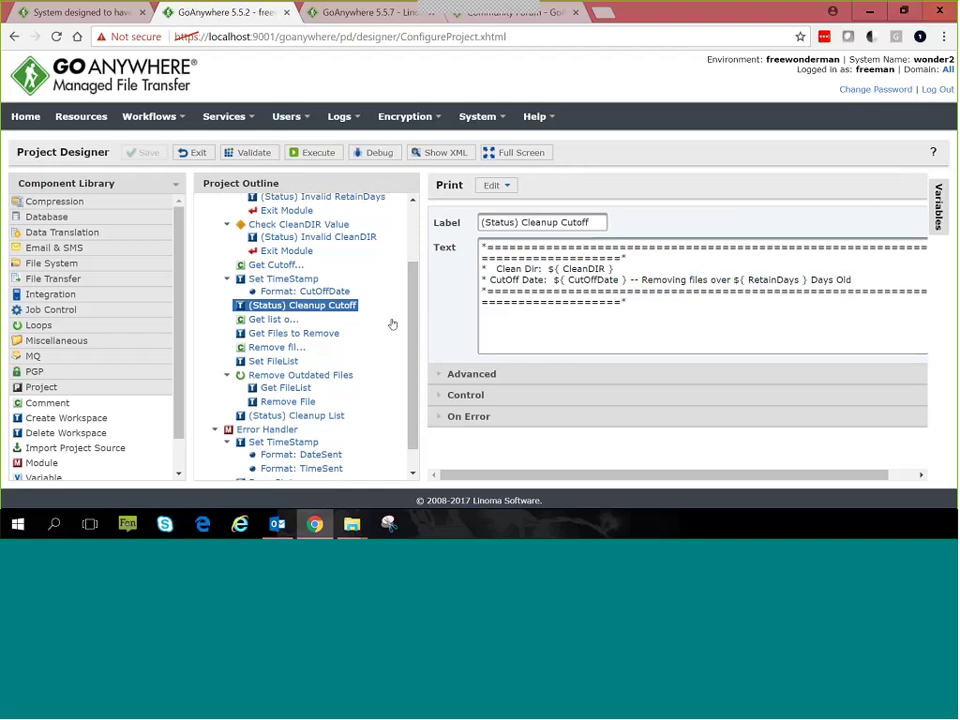
# Step: Inspect the Remove Outdated Files loop, its Get FileList step and Remove File deletion of ${ThisFile}
pyautogui.click(261, 378)
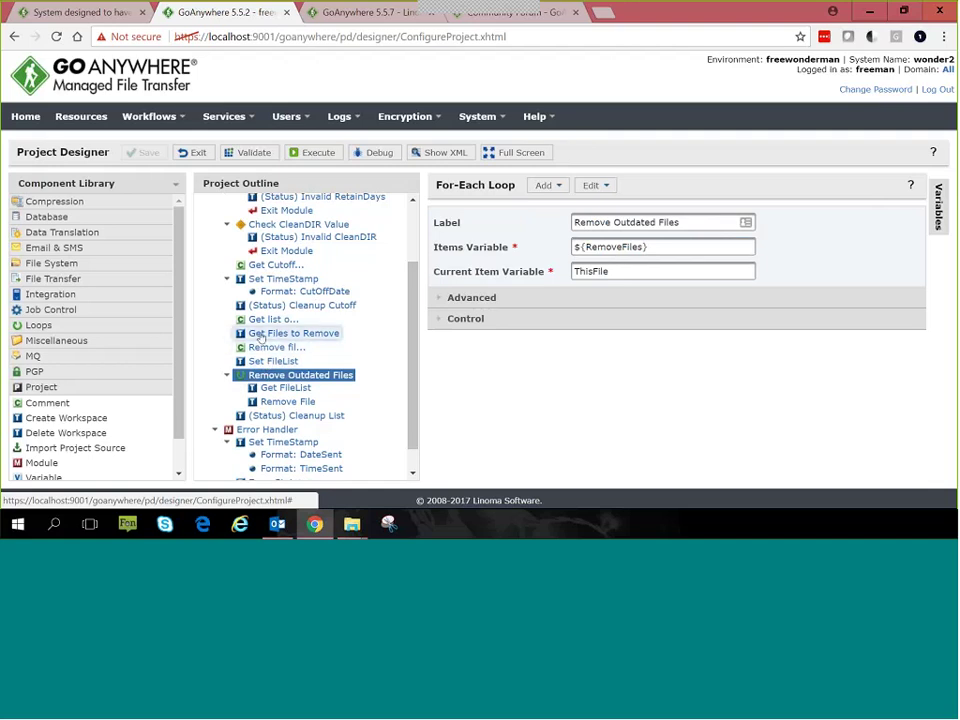
pyautogui.click(287, 388)
pyautogui.moveTo(414, 327); pyautogui.dragTo(414, 350)
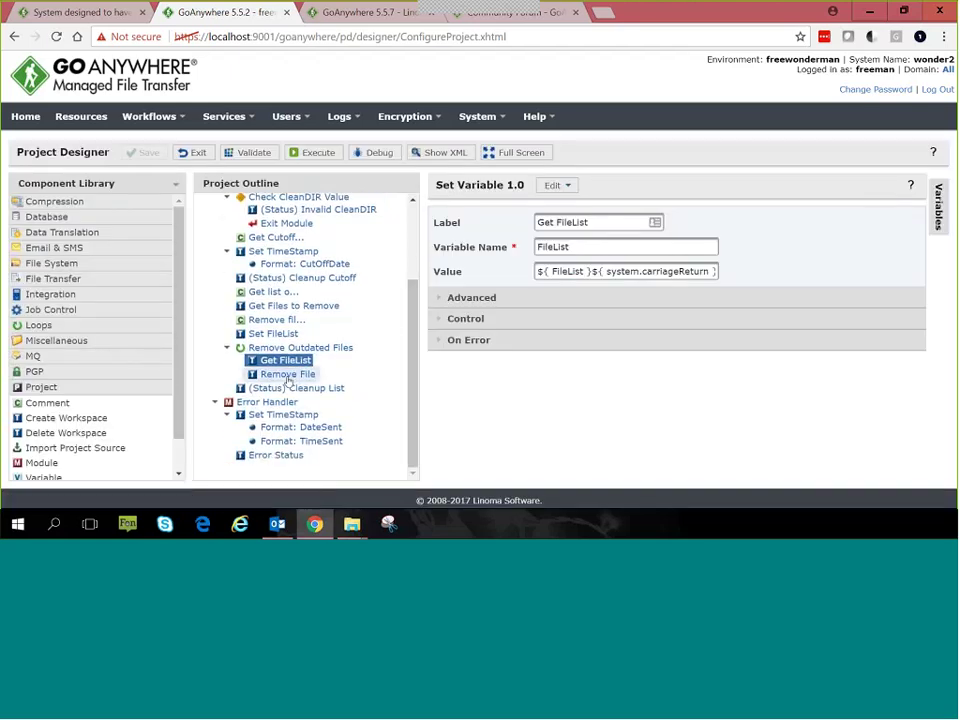
pyautogui.click(288, 376)
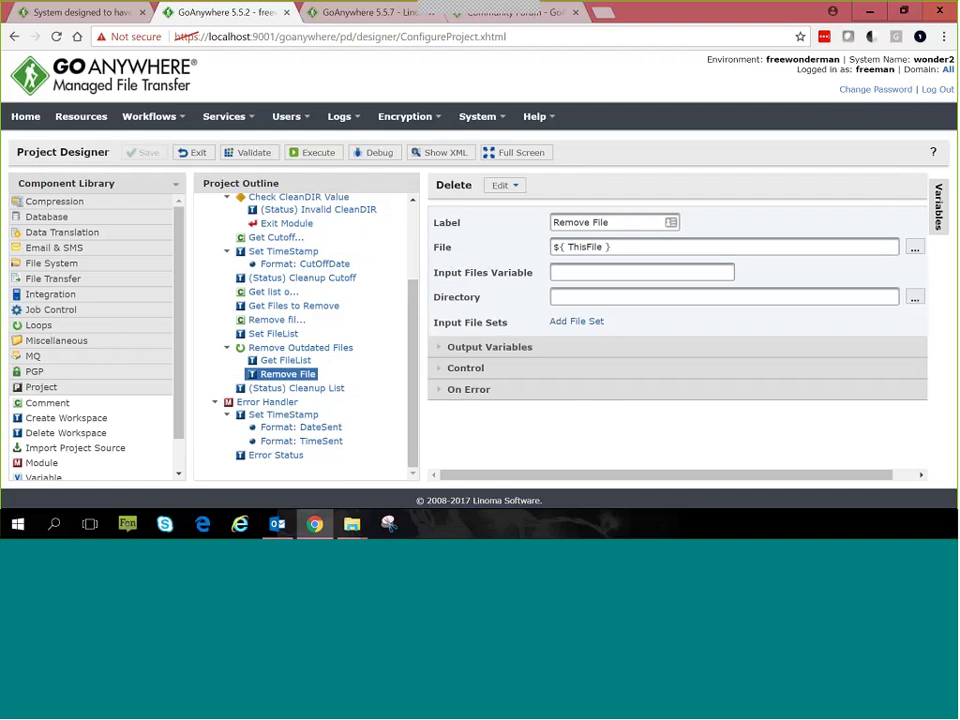
pyautogui.scroll(3, 409, 340)
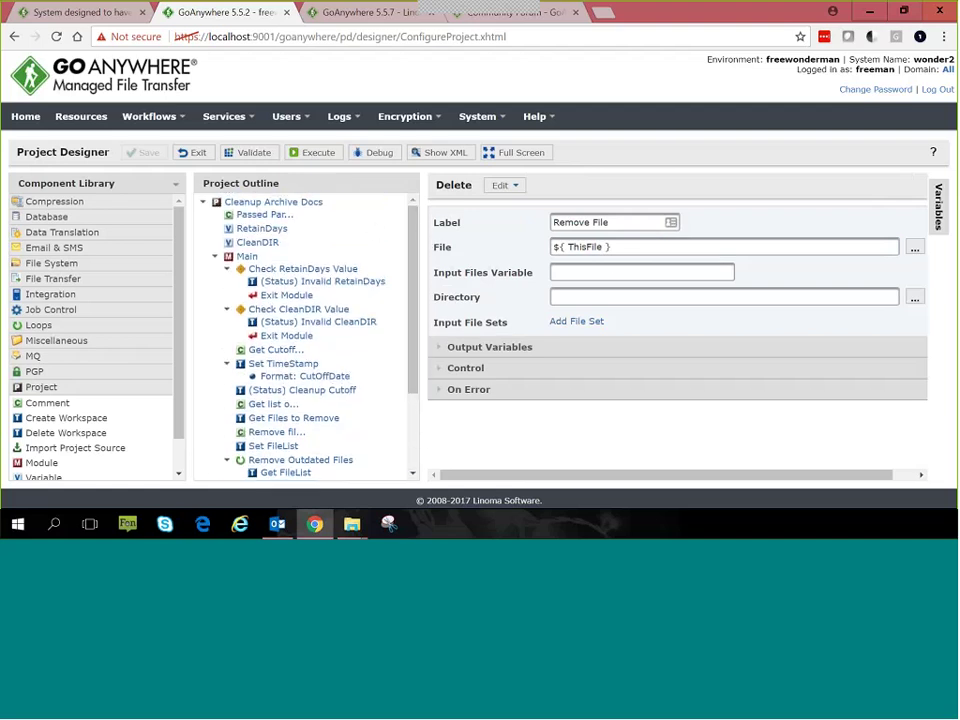
# Step: Check the archive folder in File Explorer, then show Get Files to Remove listing ${CleanDIR} up to ${CutOffDate}
pyautogui.moveTo(345, 528)
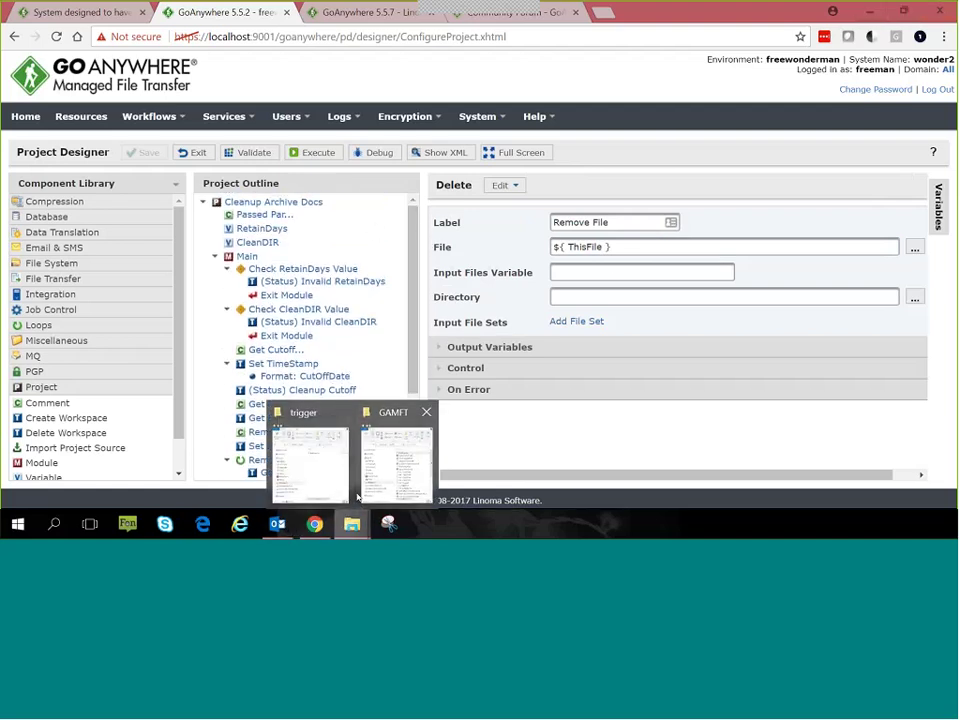
pyautogui.click(311, 461)
pyautogui.click(587, 148)
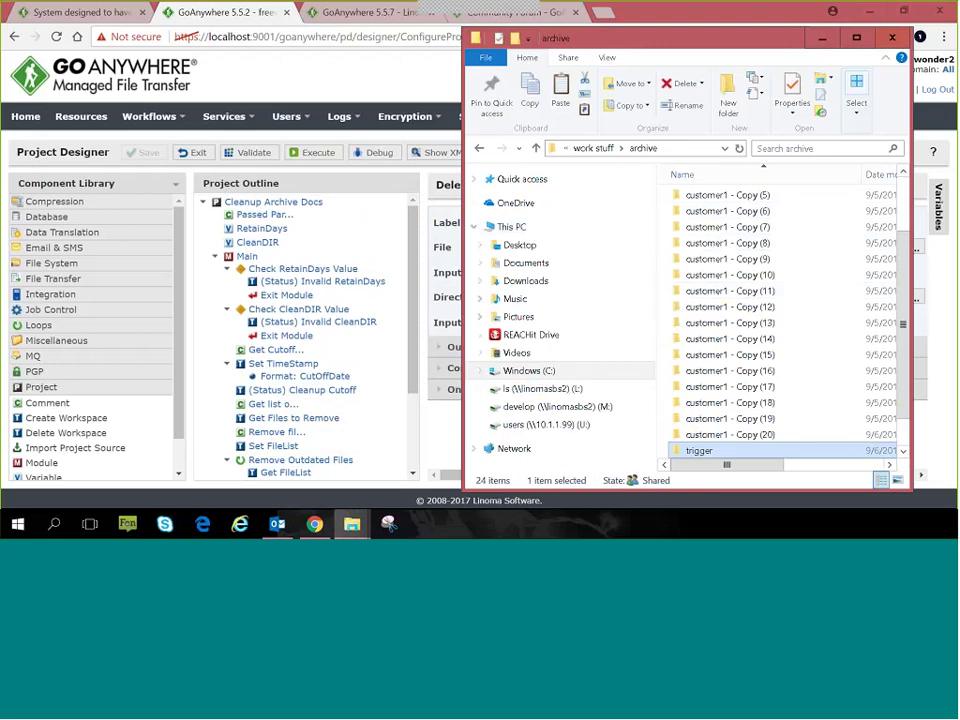
pyautogui.moveTo(463, 208); pyautogui.dragTo(268, 210)
pyautogui.scroll(2, 545, 280)
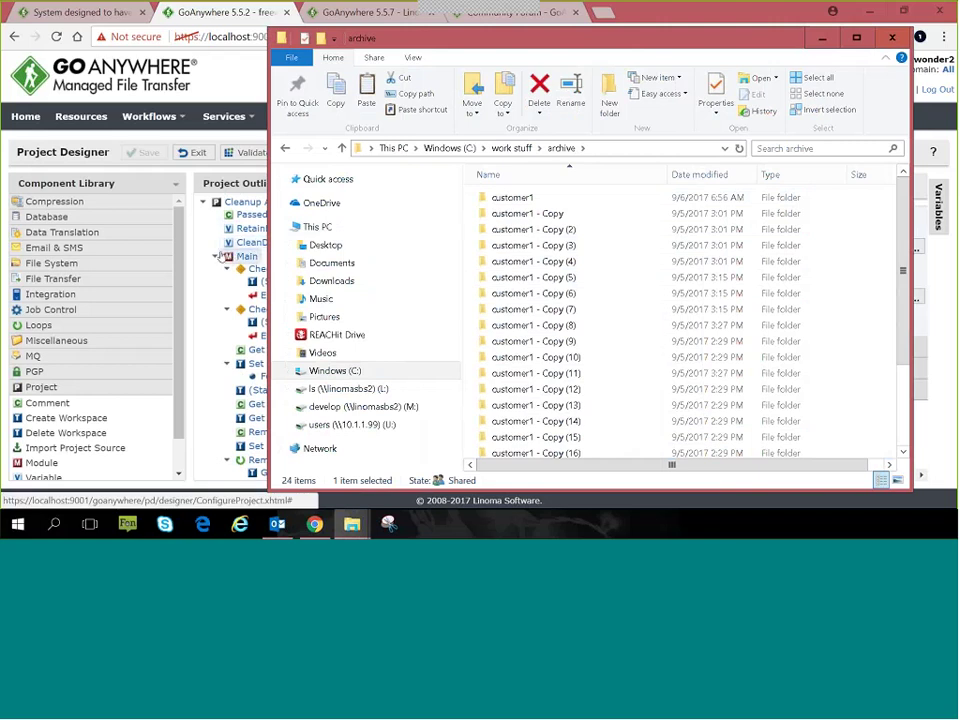
pyautogui.click(224, 343)
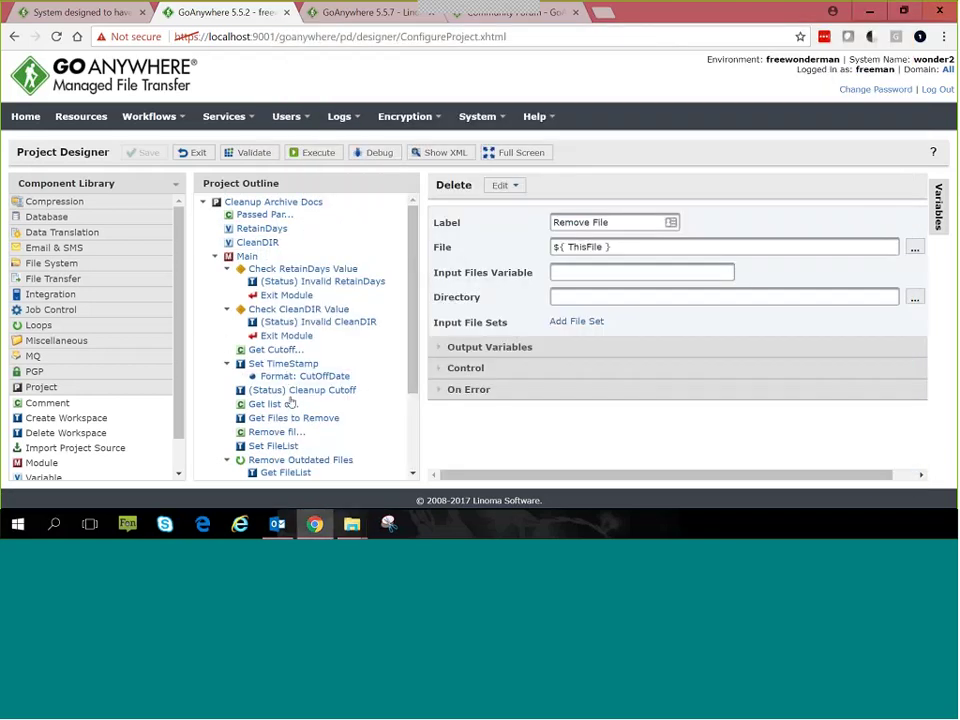
pyautogui.click(258, 419)
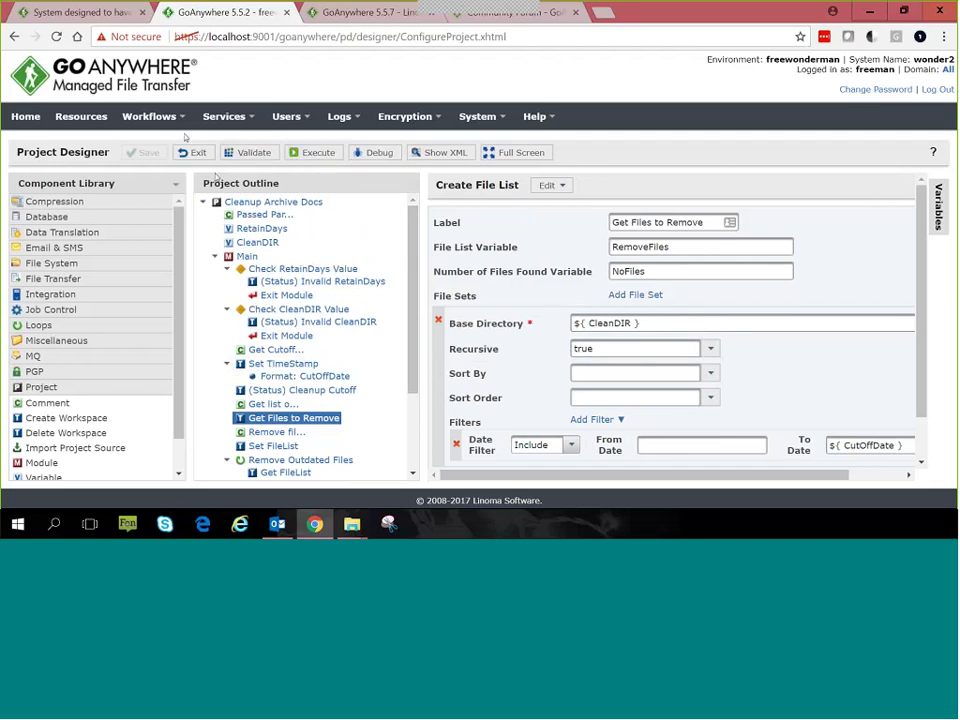
# Step: Execute Cleanup Archive Docs with CleanDIR overridden to \\localhost\archive
pyautogui.moveTo(150, 116)
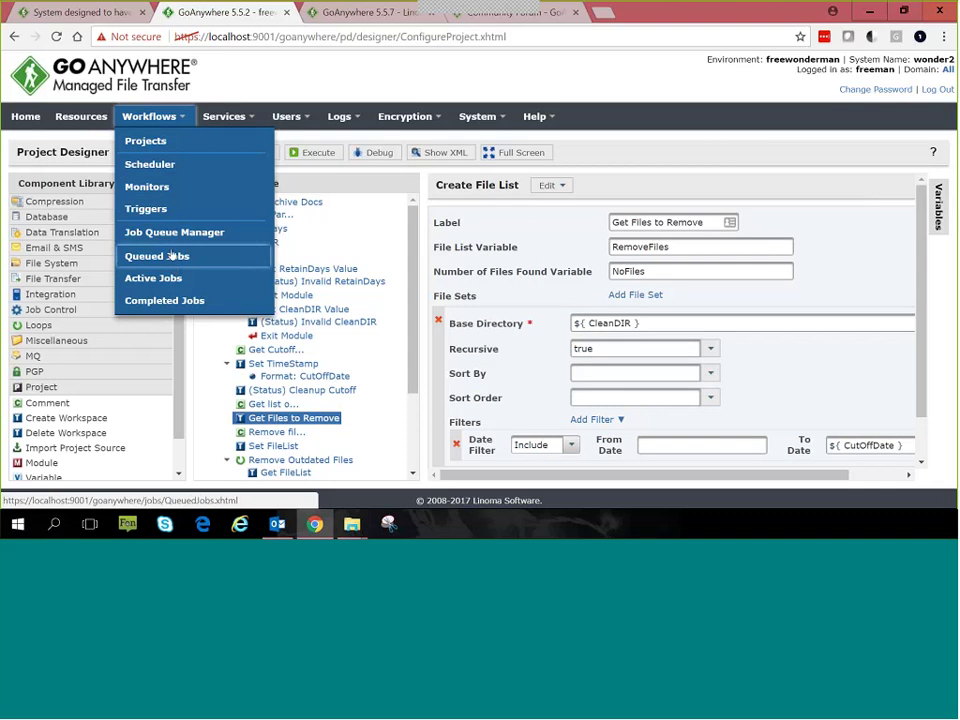
pyautogui.click(146, 141)
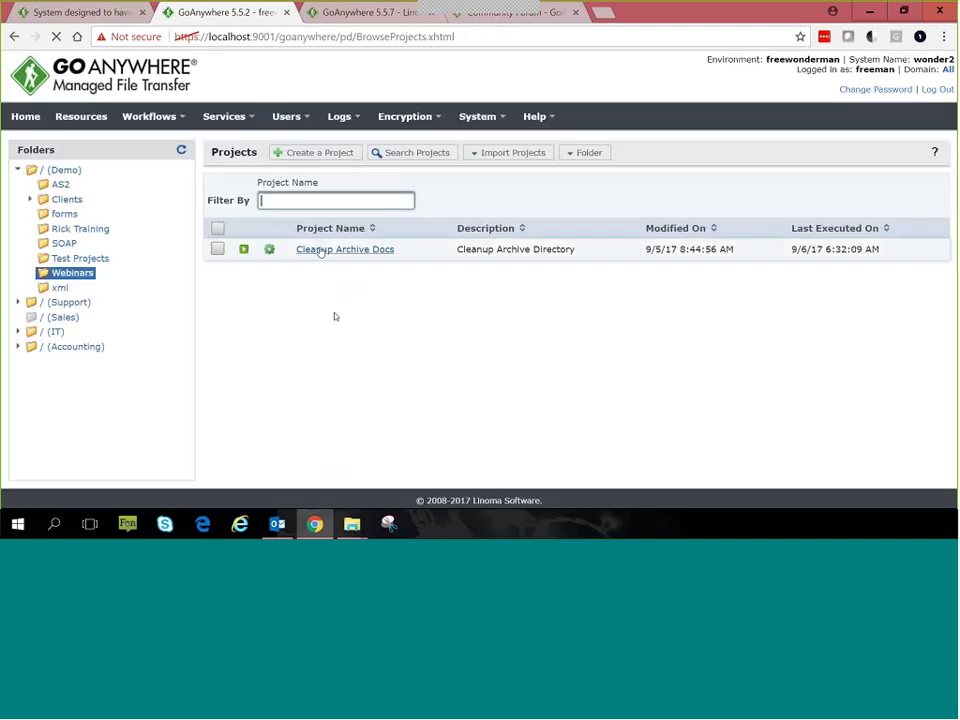
pyautogui.click(273, 250)
pyautogui.click(328, 473)
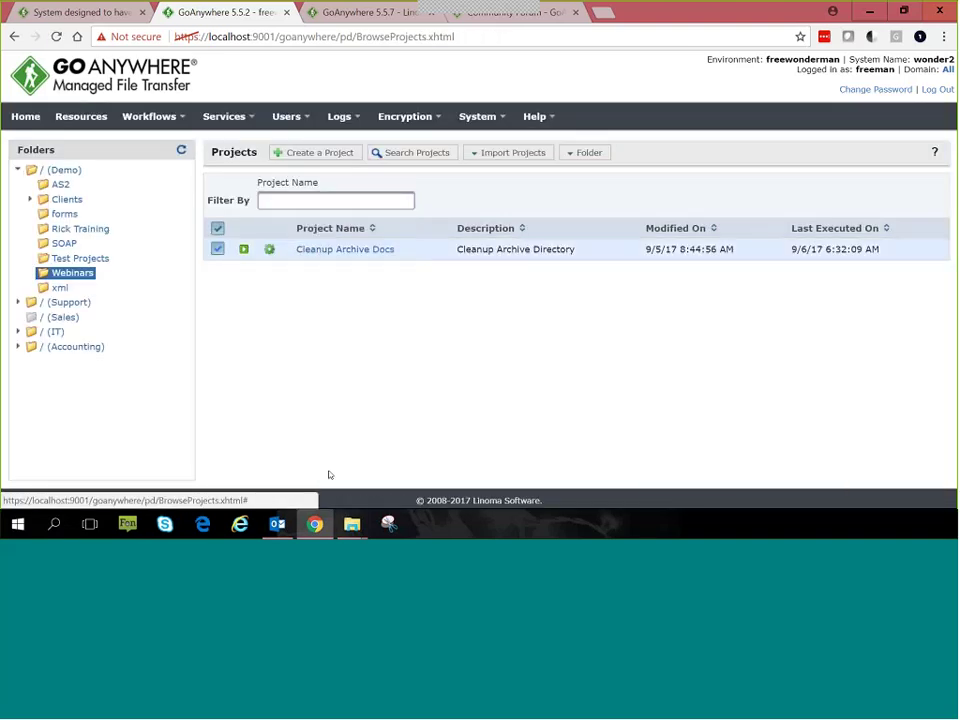
pyautogui.click(733, 368)
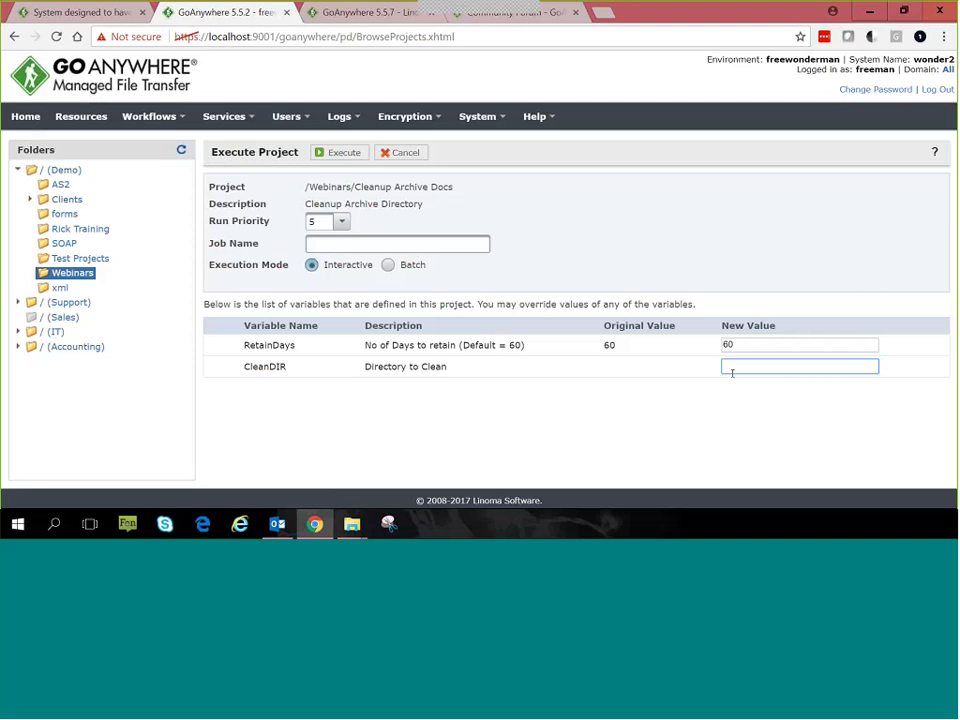
pyautogui.write('\\\\')
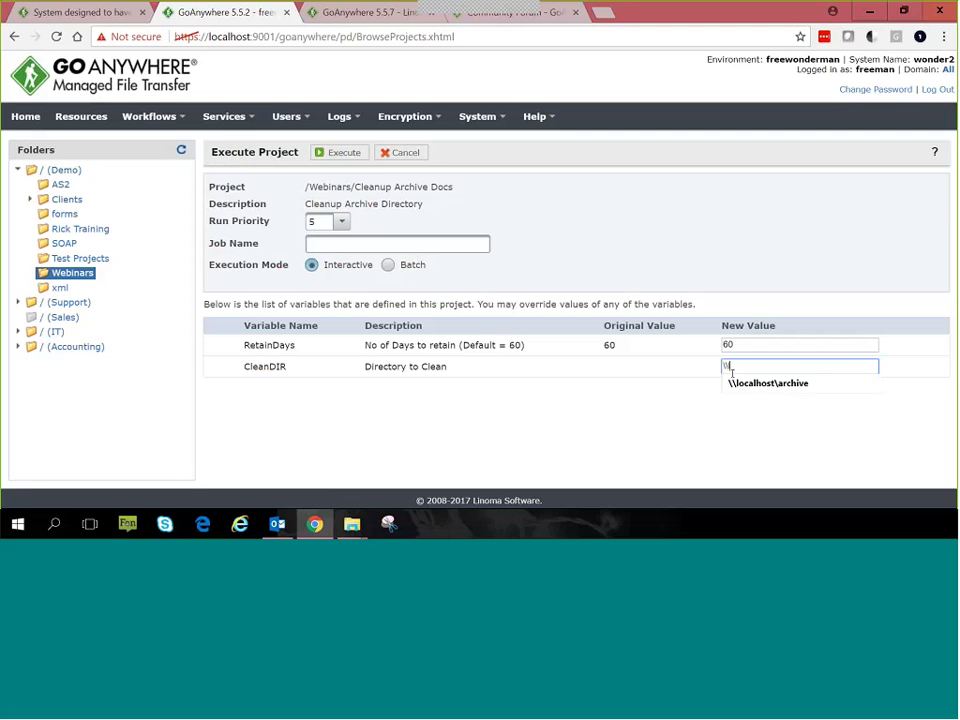
pyautogui.press('Down')
pyautogui.press('Return')
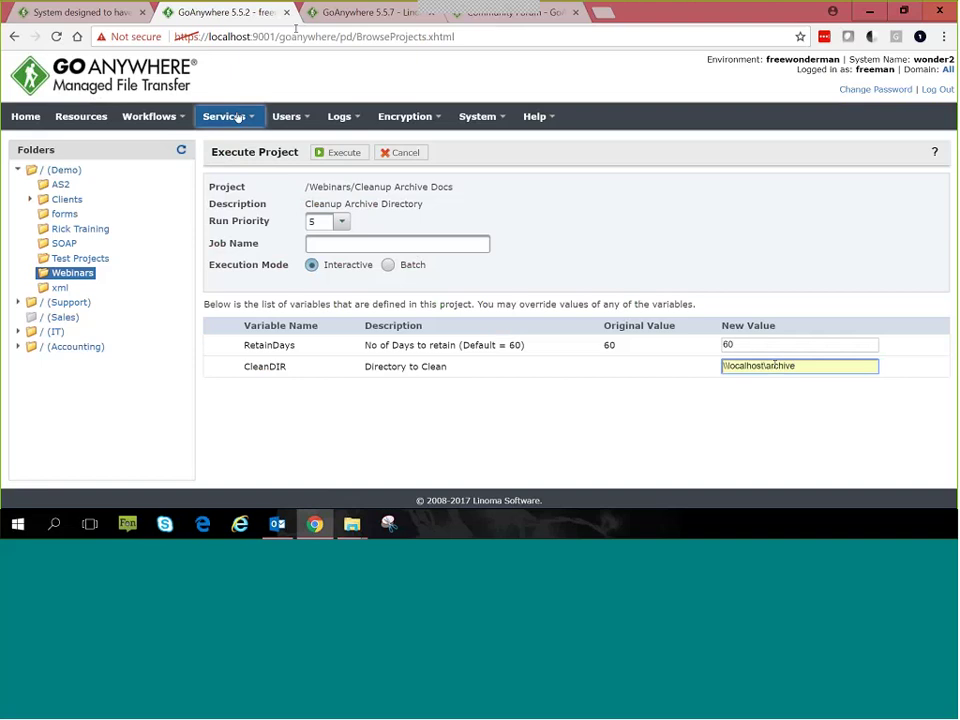
pyautogui.click(334, 154)
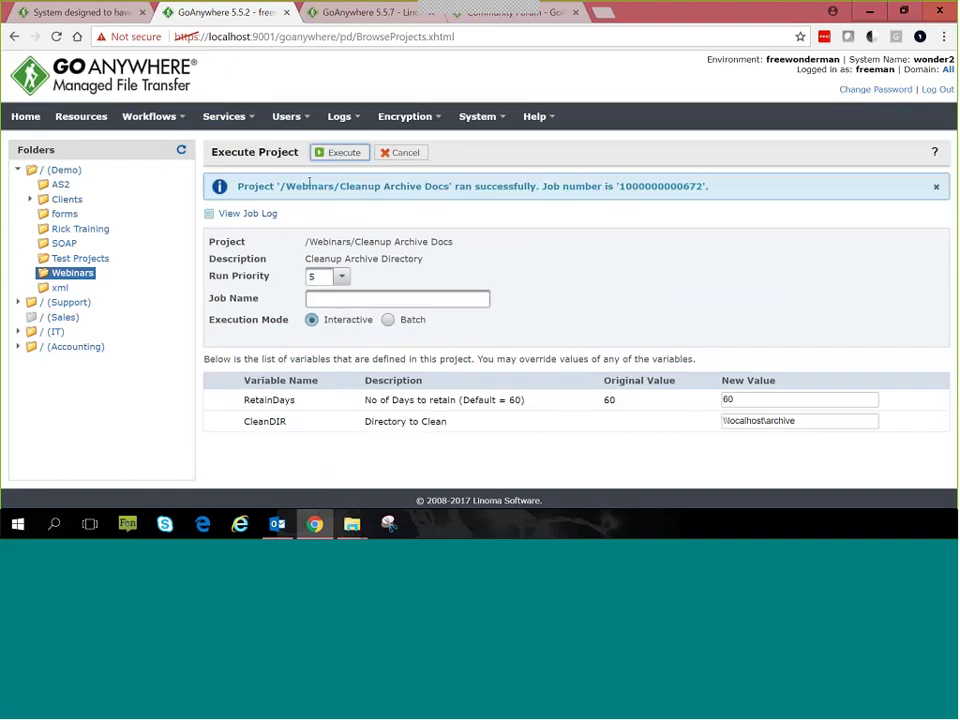
# Step: Highlight the job log's Clean Dir, CutOff Date and three removed-file lines, then close it
pyautogui.click(243, 216)
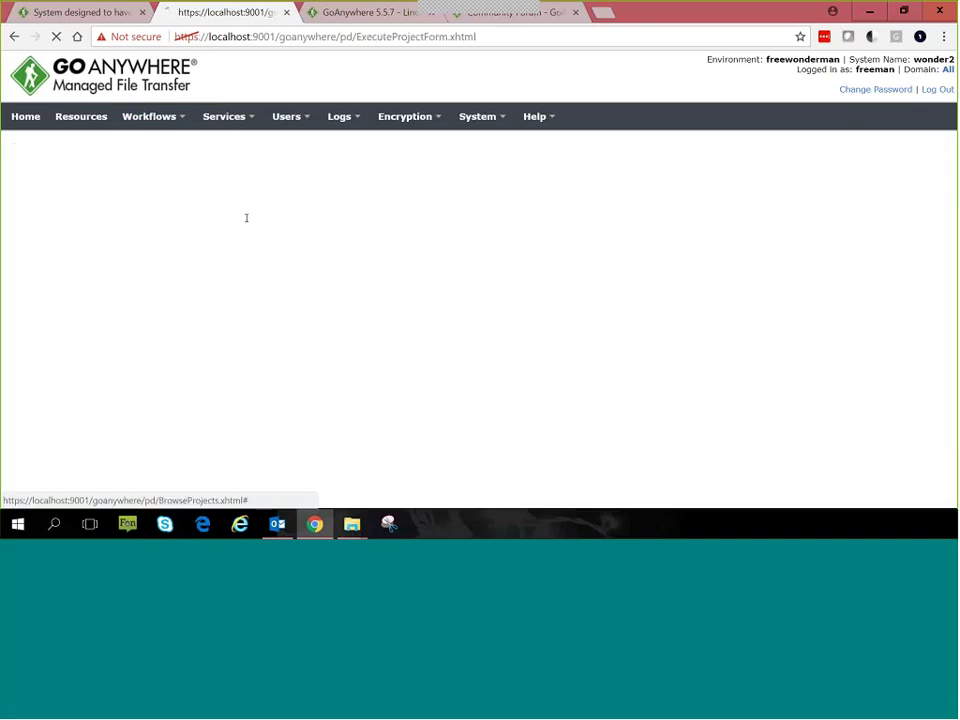
pyautogui.scroll(-3, 318, 264)
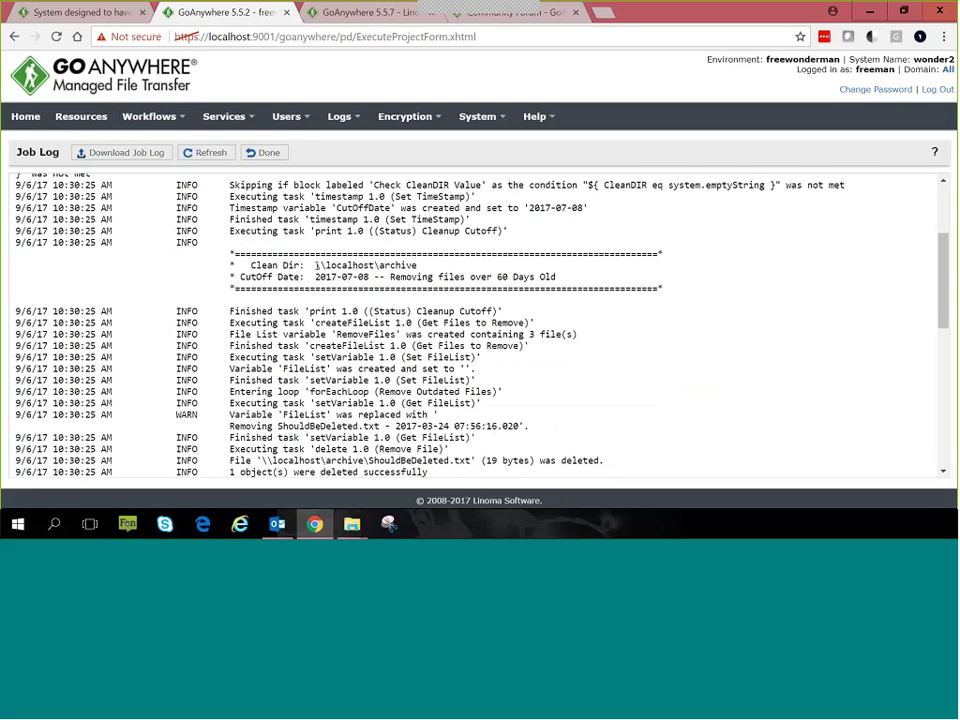
pyautogui.moveTo(316, 265); pyautogui.dragTo(419, 266)
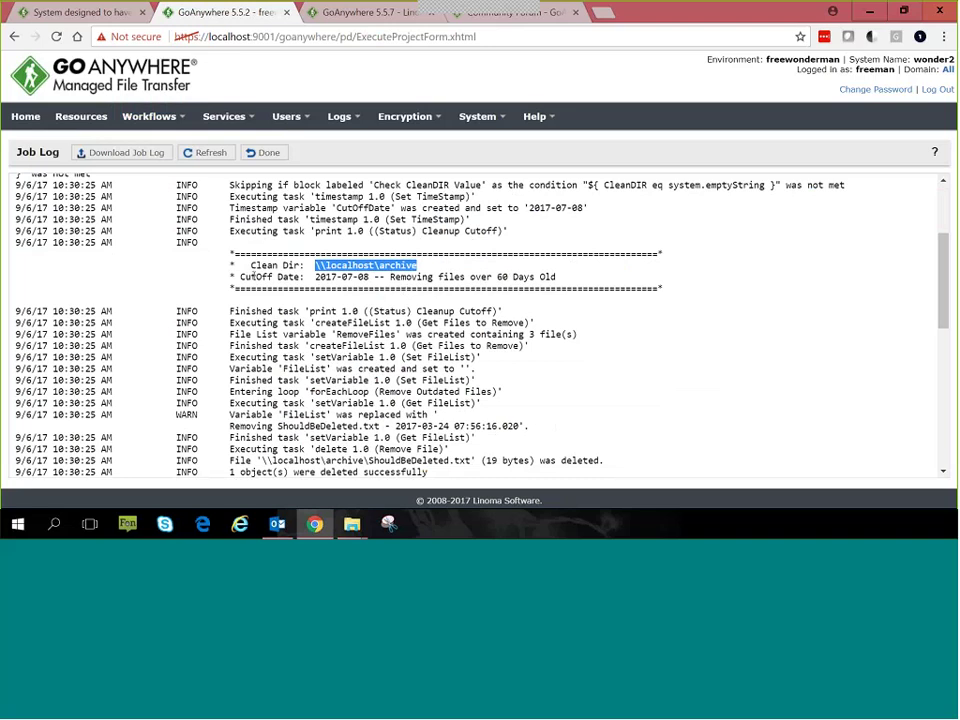
pyautogui.moveTo(244, 276); pyautogui.dragTo(401, 278)
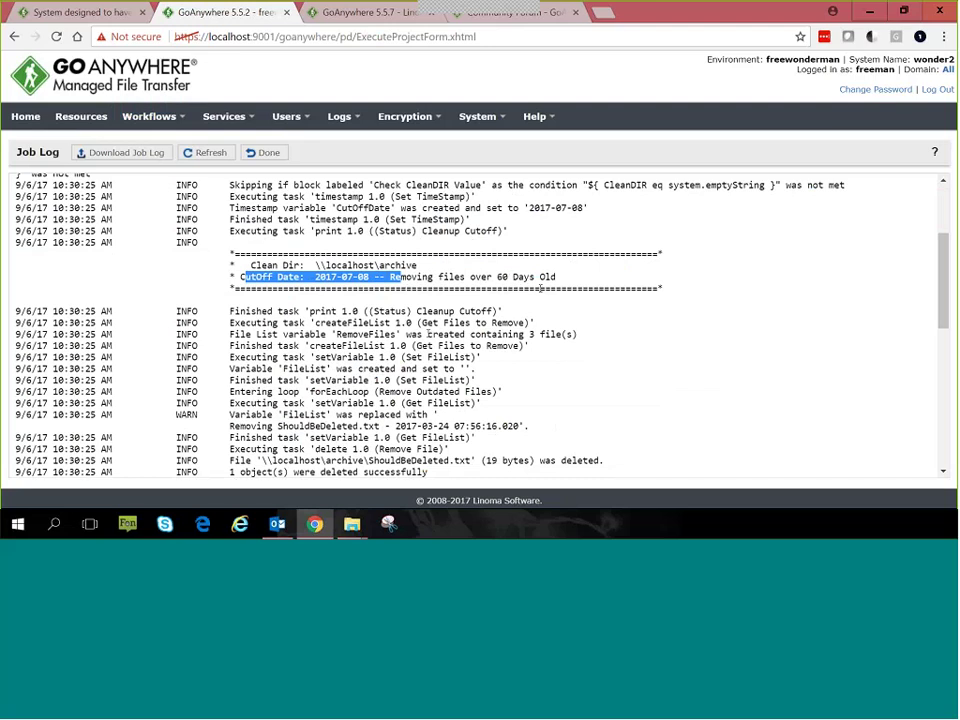
pyautogui.scroll(-3, 540, 288)
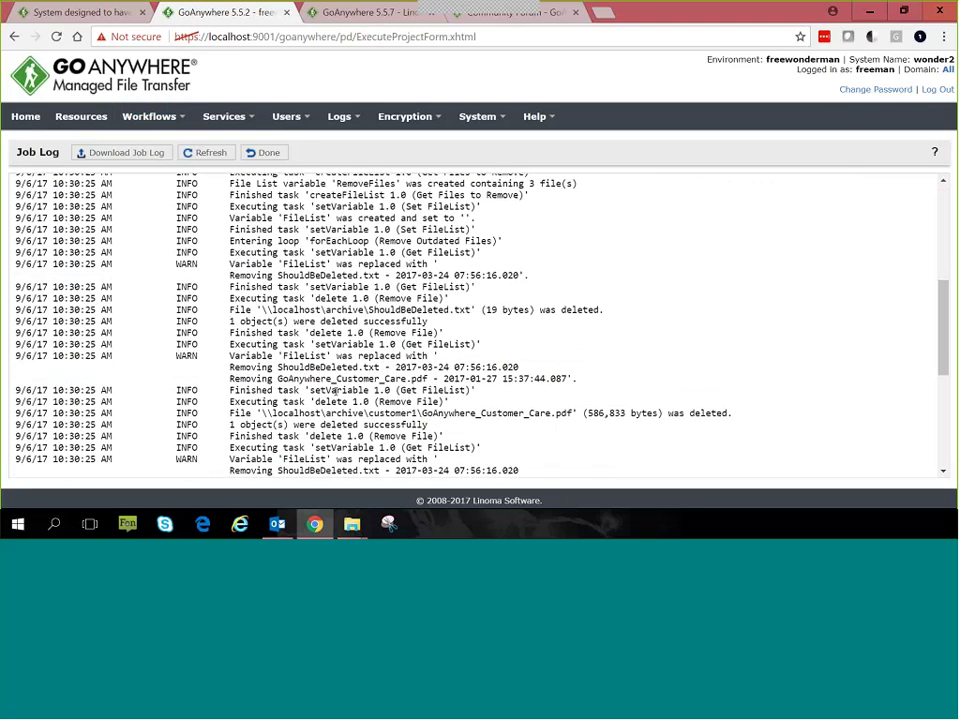
pyautogui.scroll(-6, 337, 391)
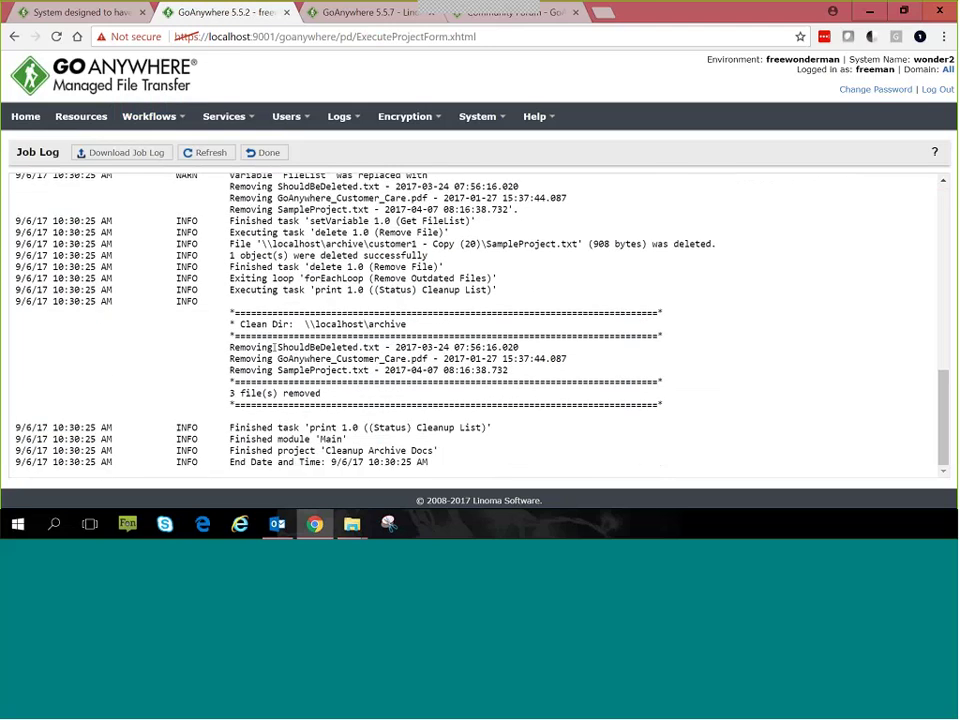
pyautogui.moveTo(229, 347); pyautogui.dragTo(529, 371)
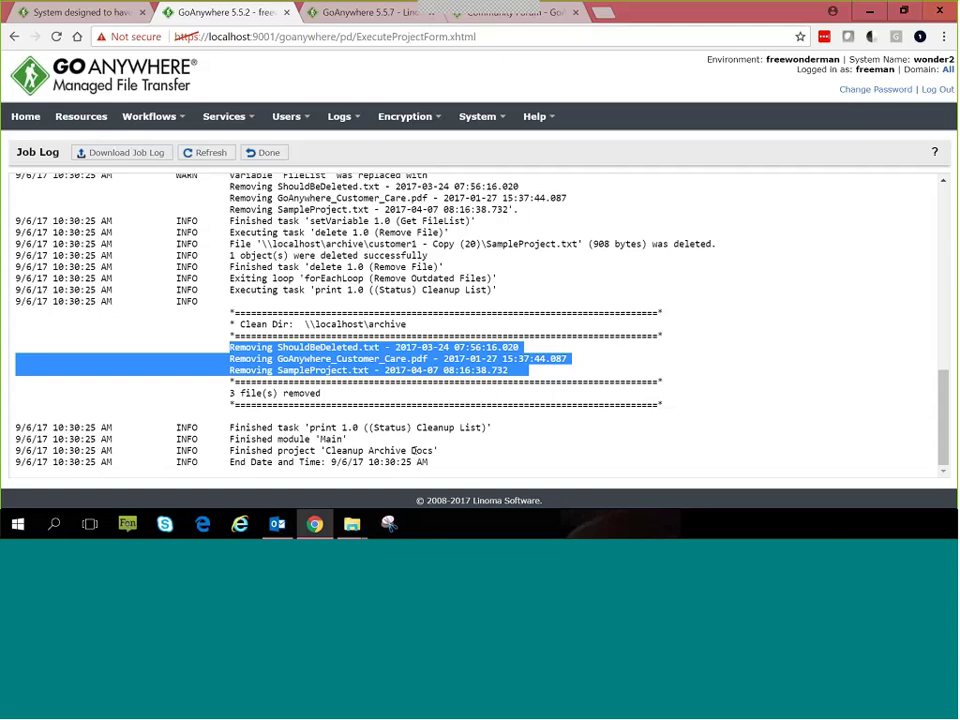
pyautogui.click(413, 451)
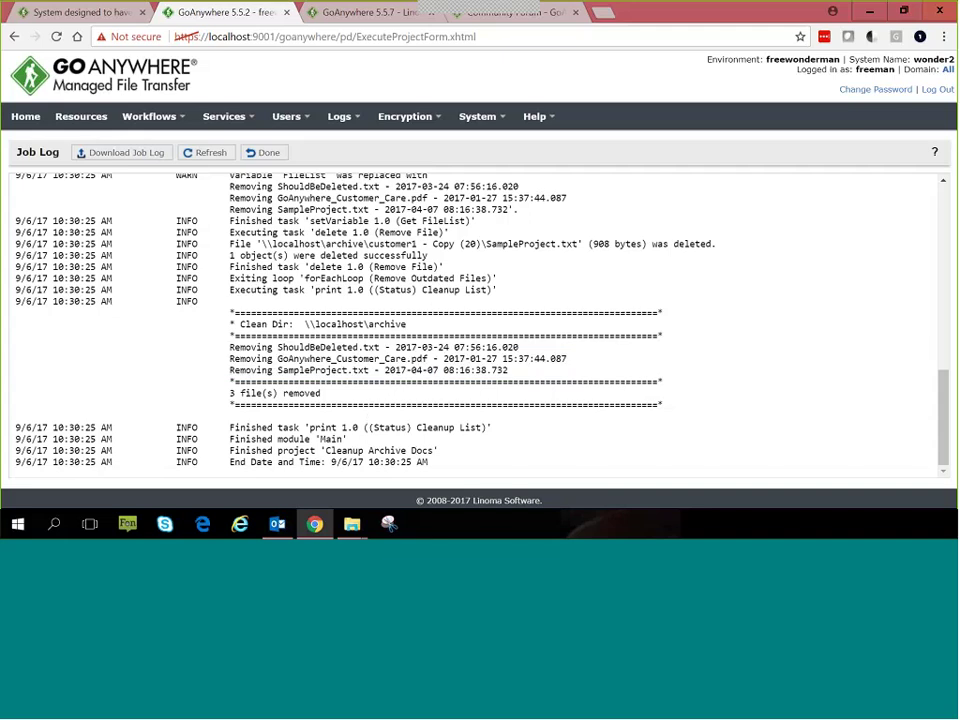
pyautogui.click(262, 153)
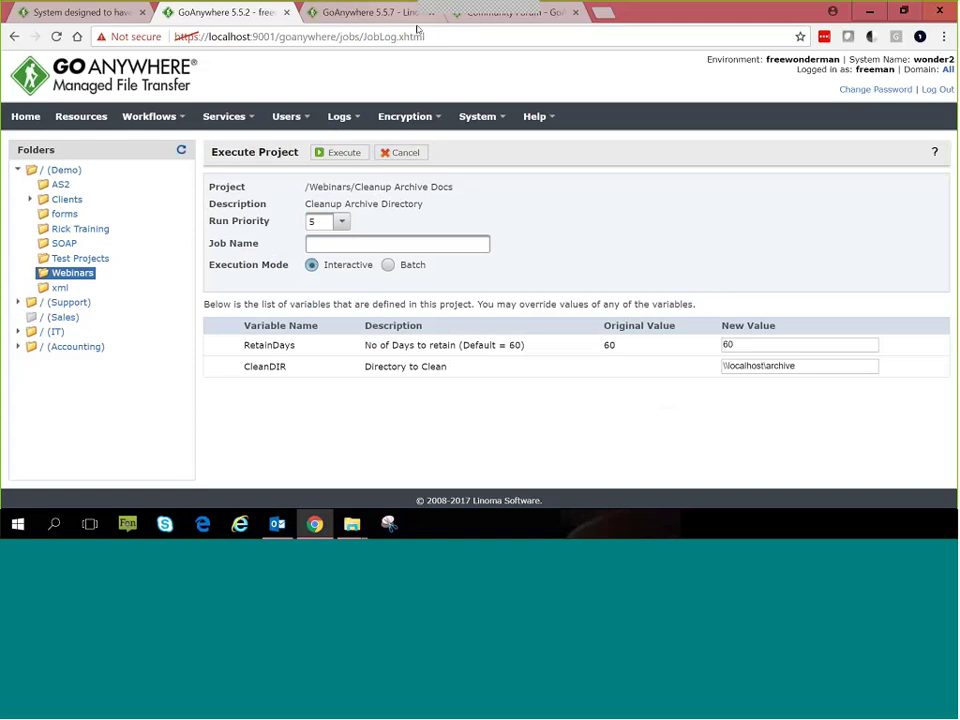
# Step: Show the Community Forum tab, scrolling through its announcements and topic list
pyautogui.click(470, 13)
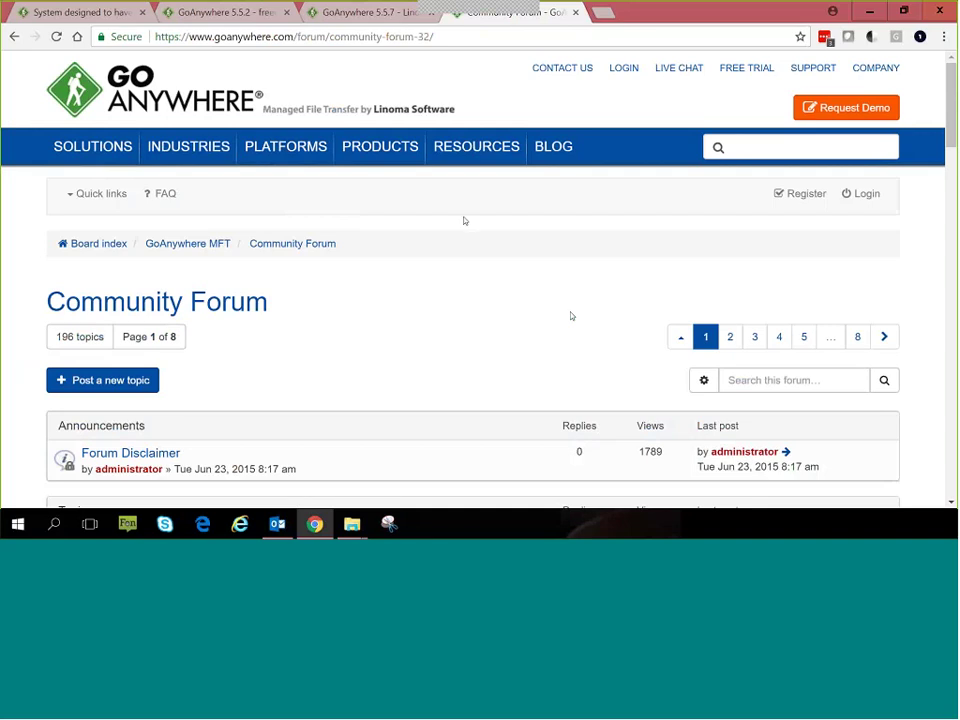
pyautogui.scroll(-3, 373, 343)
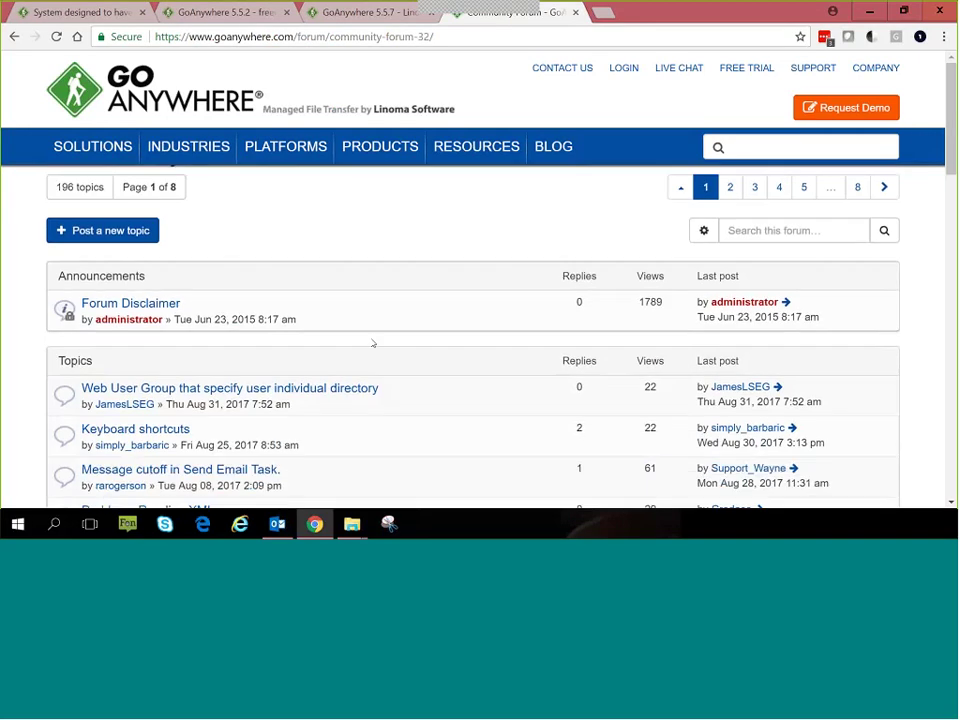
pyautogui.scroll(2, 390, 388)
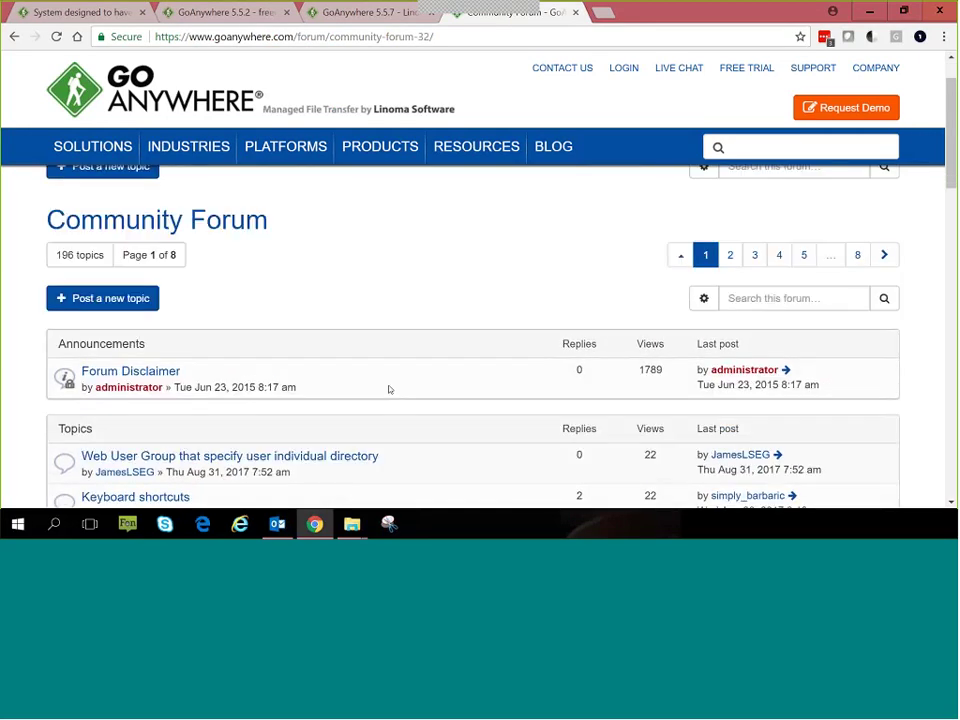
pyautogui.scroll(1, 429, 281)
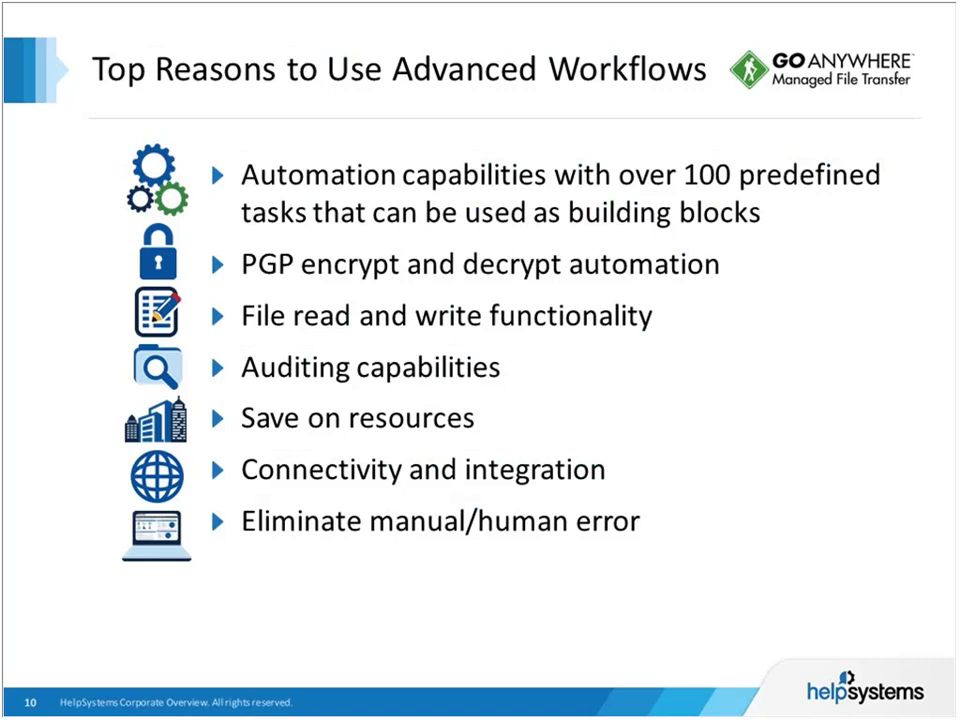
# Step: Advance the slideshow past Live Demo and Question & Answer to Upcoming Topics
pyautogui.press('Right')
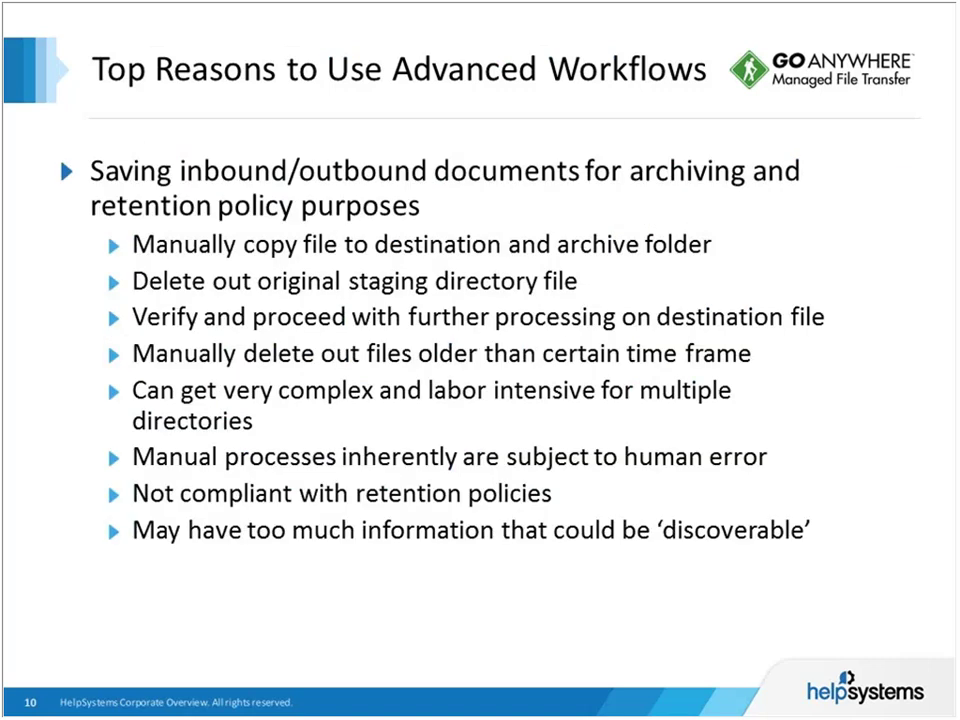
pyautogui.press('Right')
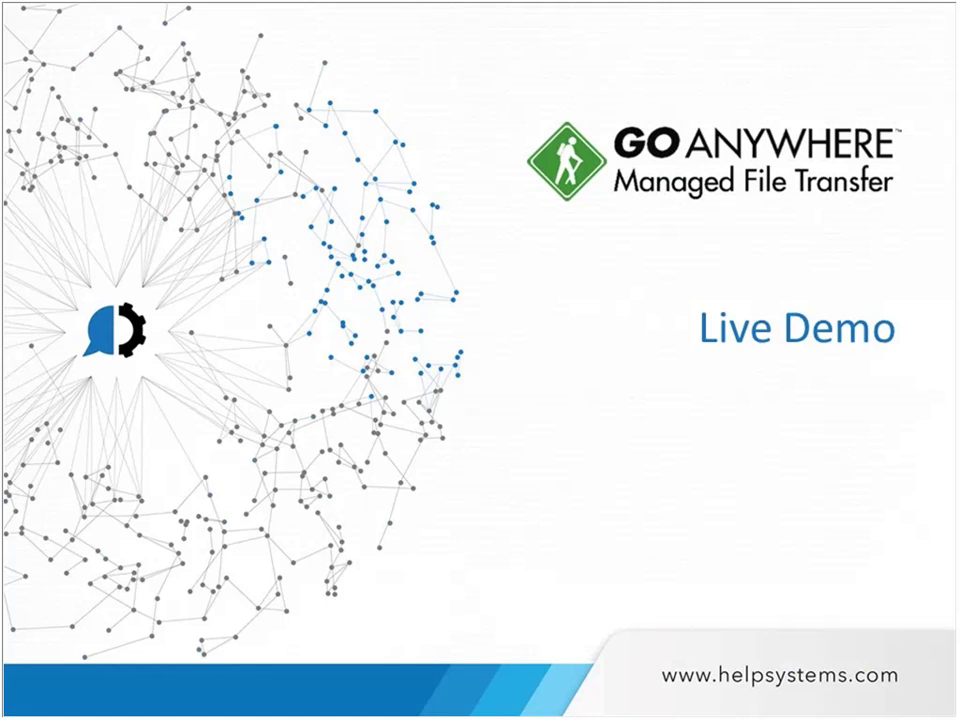
pyautogui.press('Right')
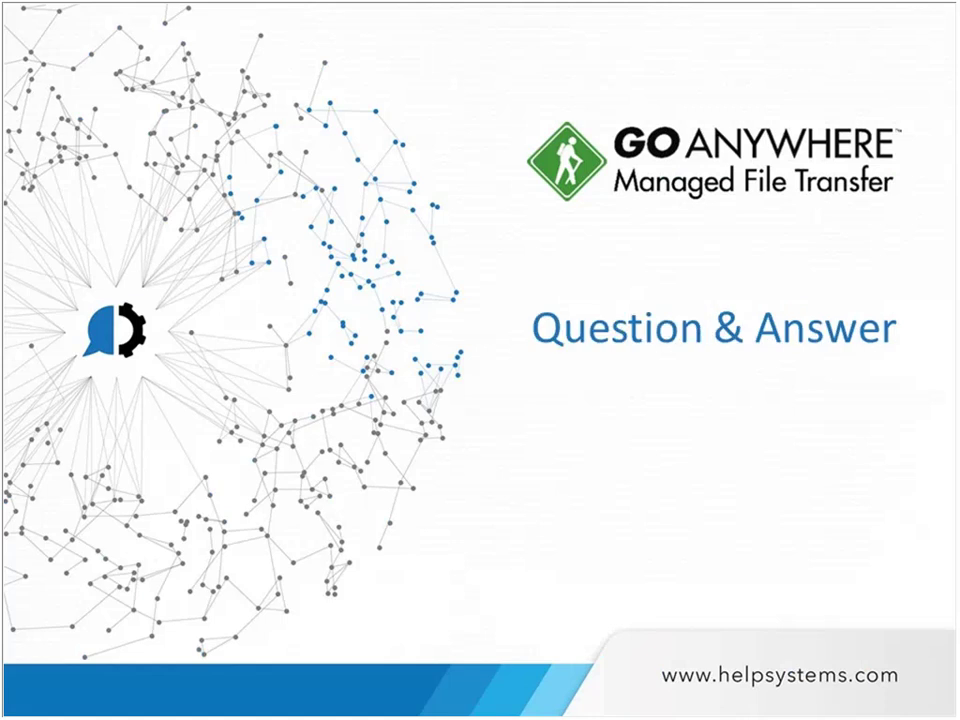
pyautogui.press('Right')
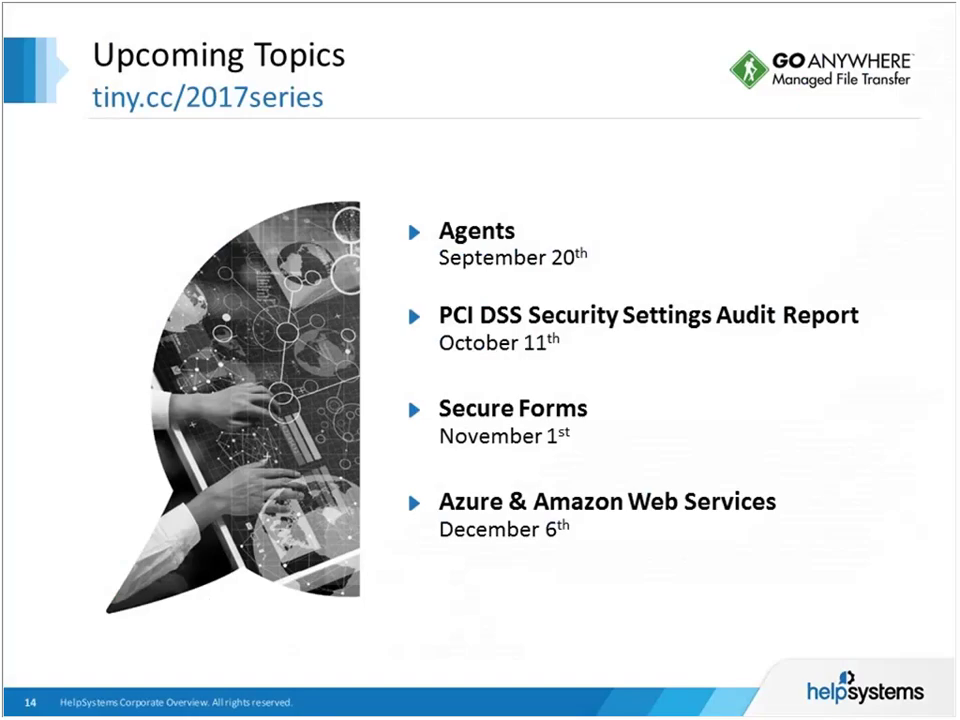